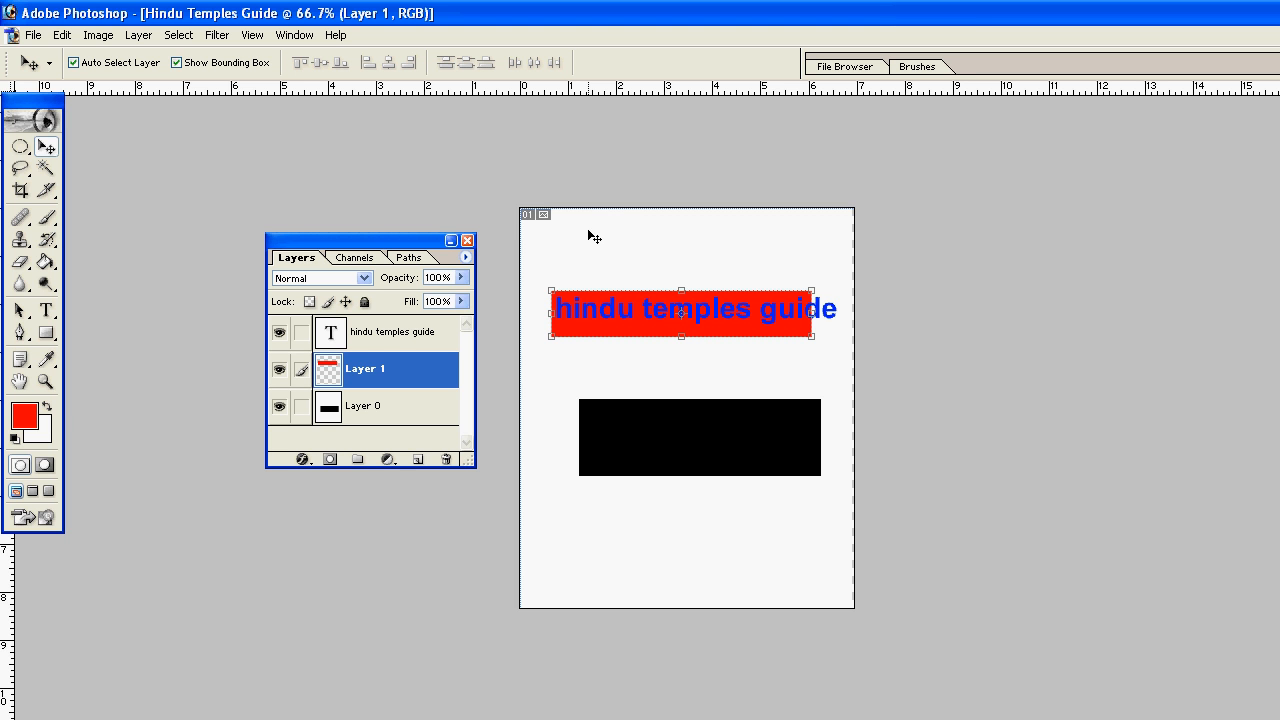
Step: Move the "hindu temples guide" text off the red bar to the white area near the page's upper edge
left_click(358, 406)
left_click(364, 380)
left_click_drag(606, 322, 616, 277)
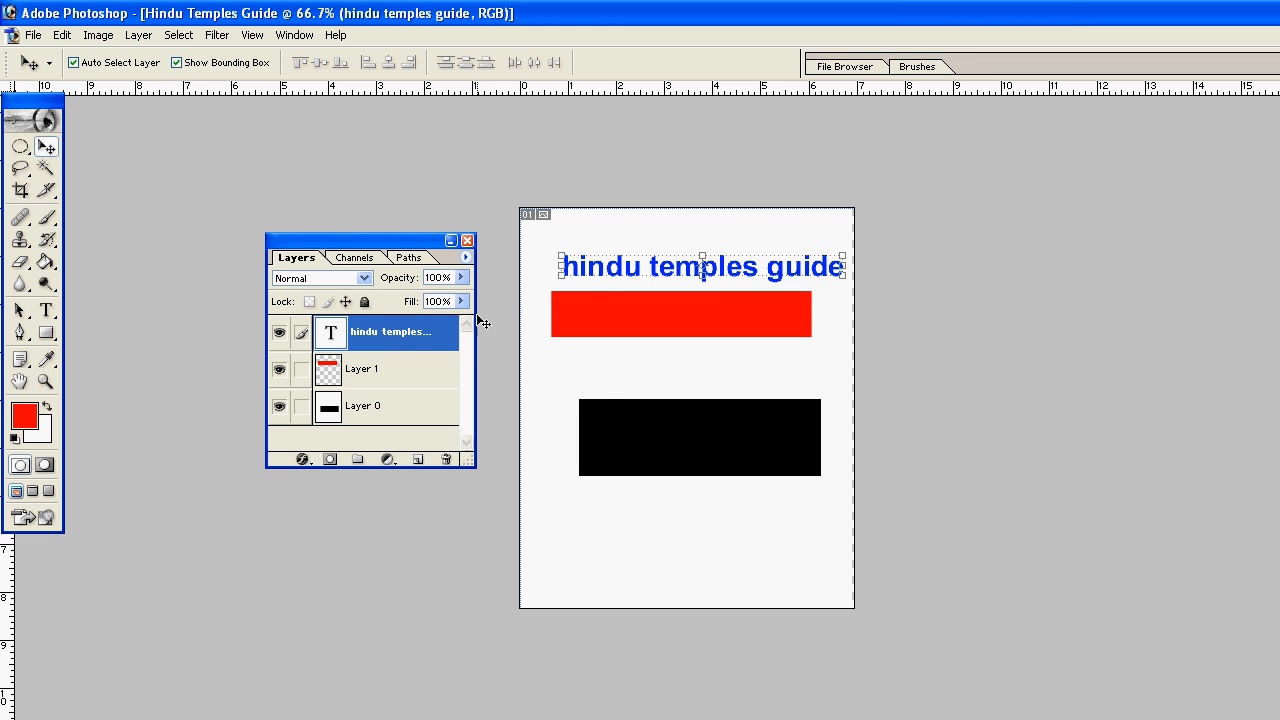
left_click_drag(675, 268, 675, 239)
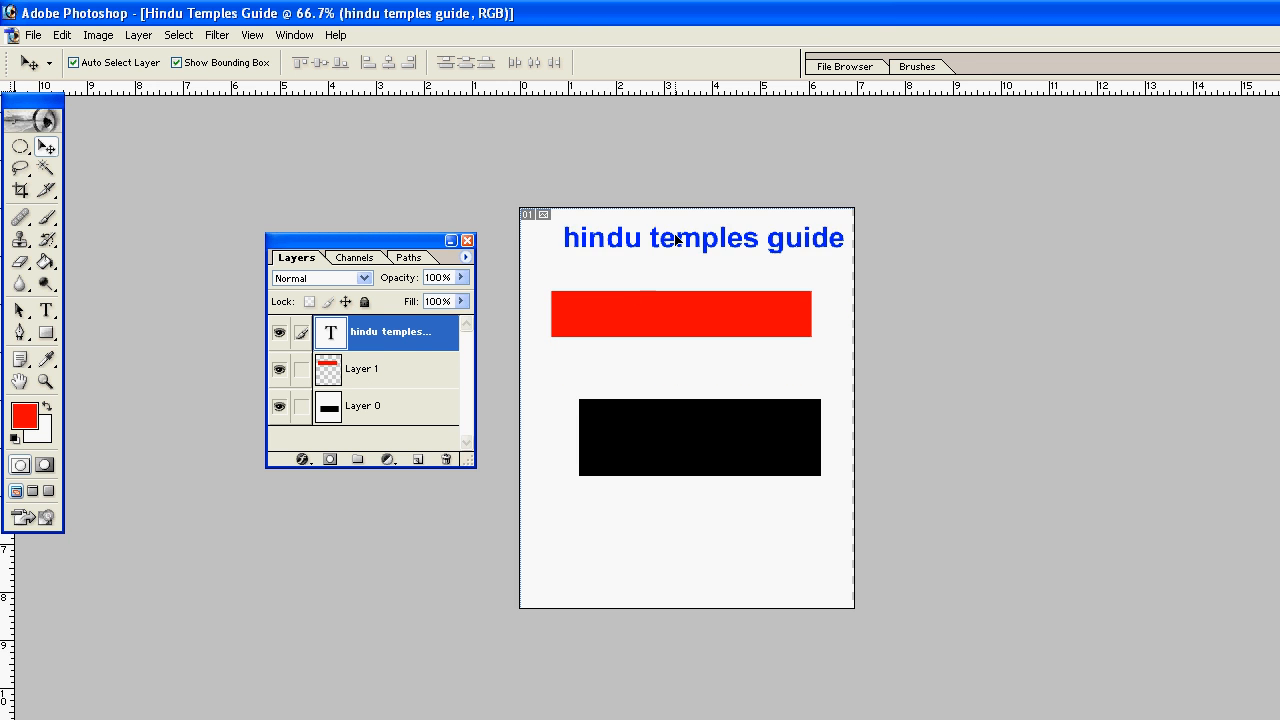
Step: Shift the red bar slightly to the right and rename its layer as red
left_click(632, 310)
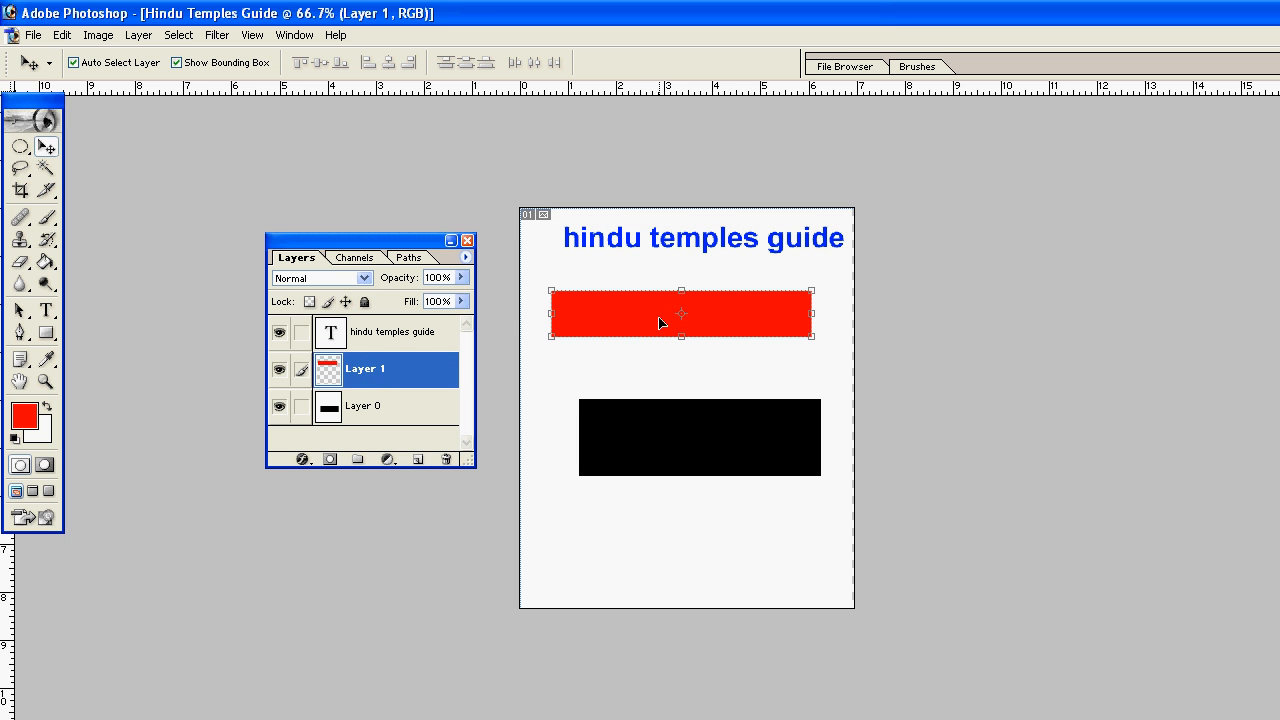
left_click_drag(660, 322, 678, 320)
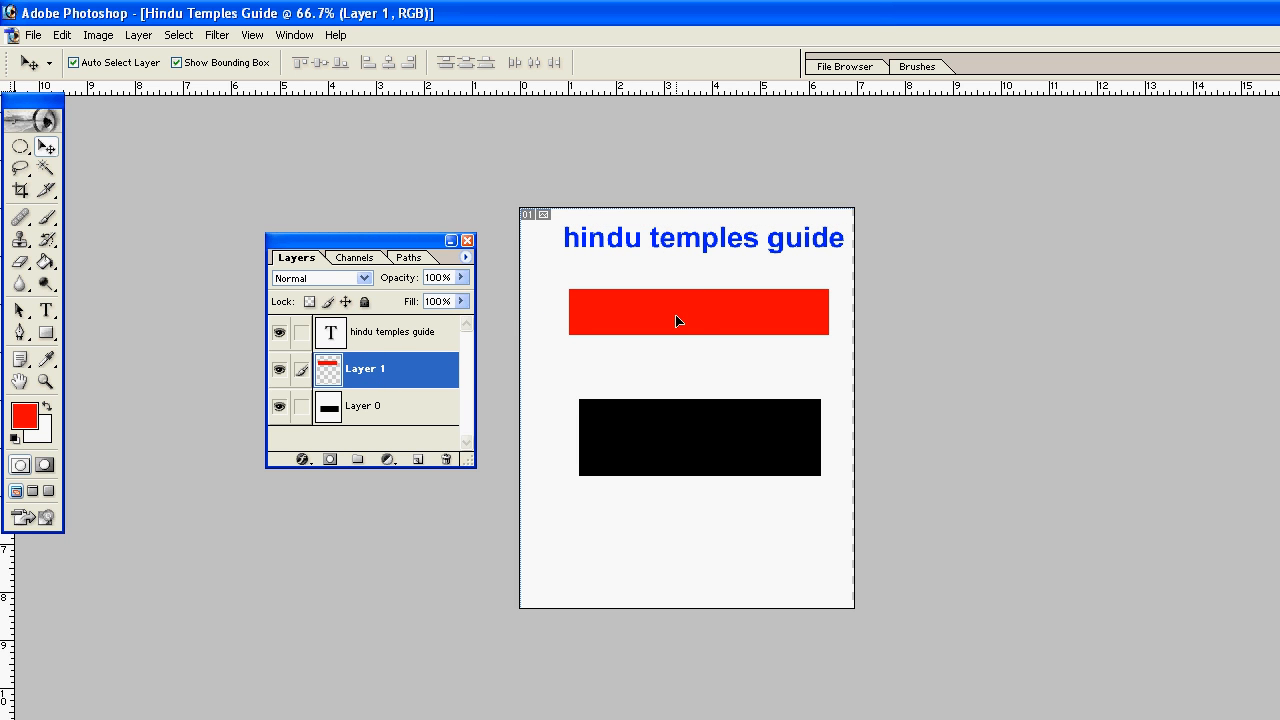
double_click(385, 372)
type("red")
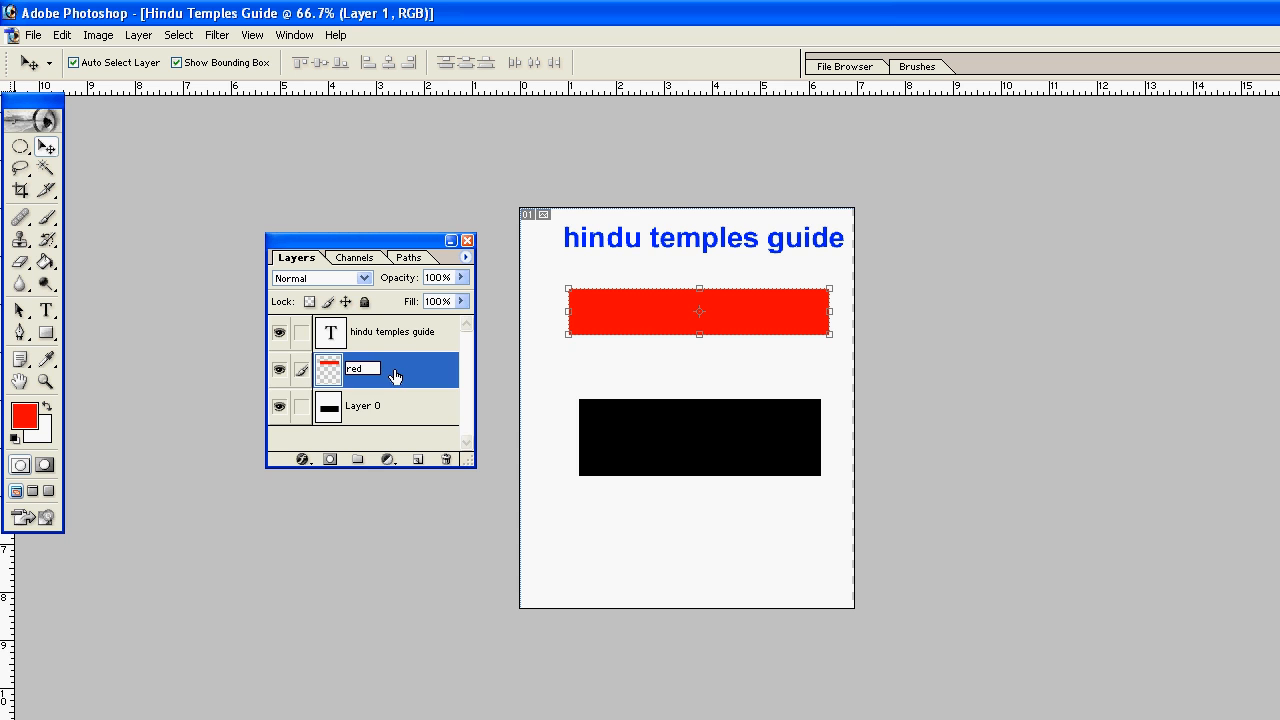
left_click(382, 409)
left_click(382, 373)
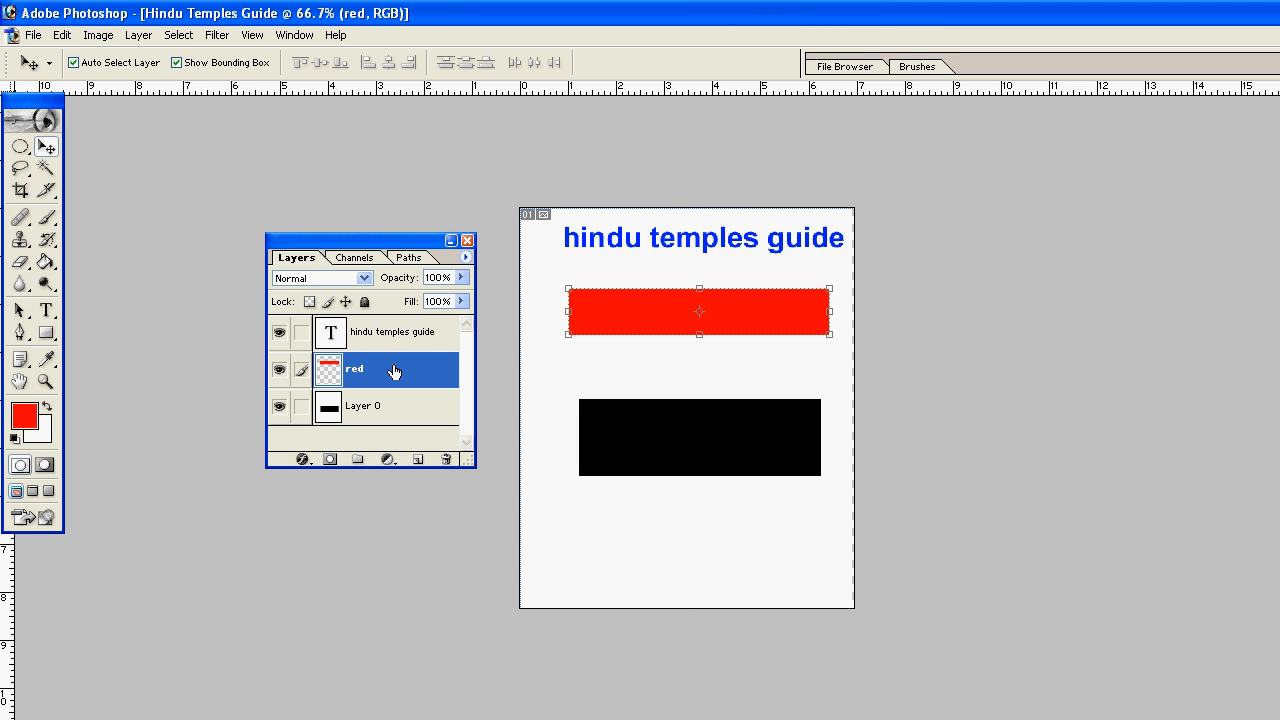
Step: Select the "hindu temples guide" text layer and move the text back down onto the red bar
left_click(572, 370)
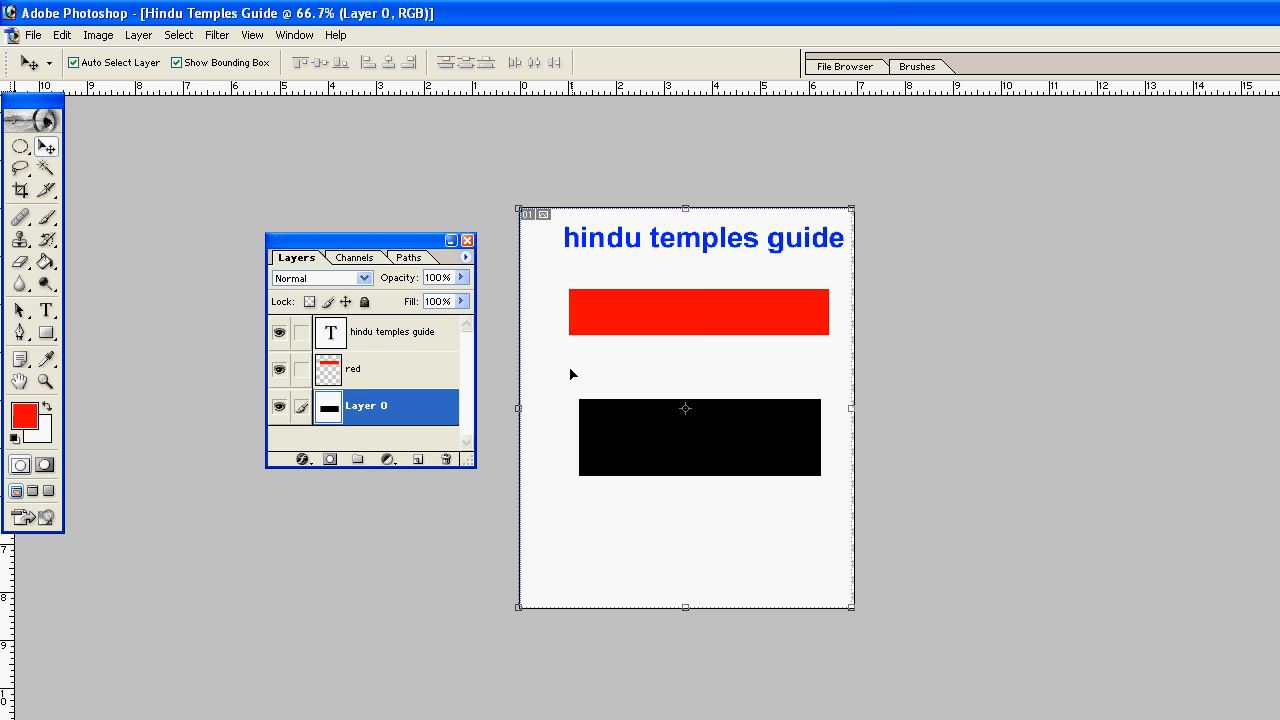
left_click(357, 374)
left_click(652, 250)
left_click(385, 340)
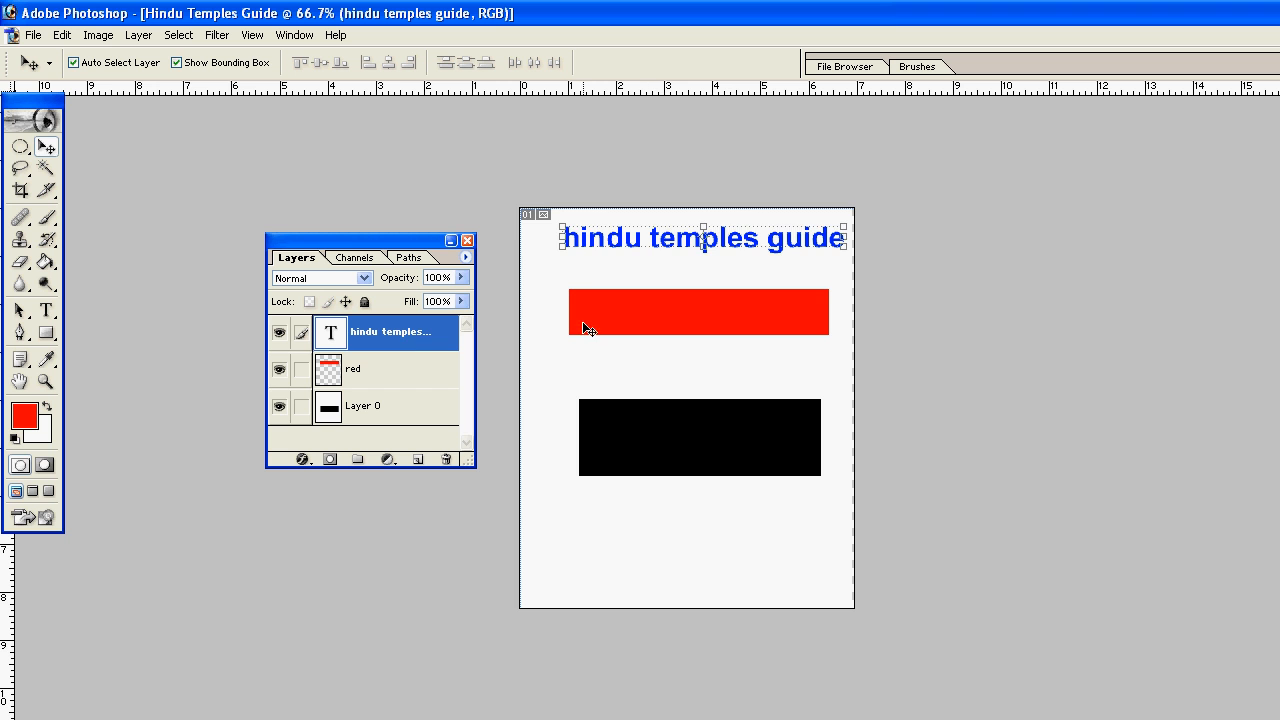
left_click_drag(650, 240, 651, 310)
key("ctrl+t")
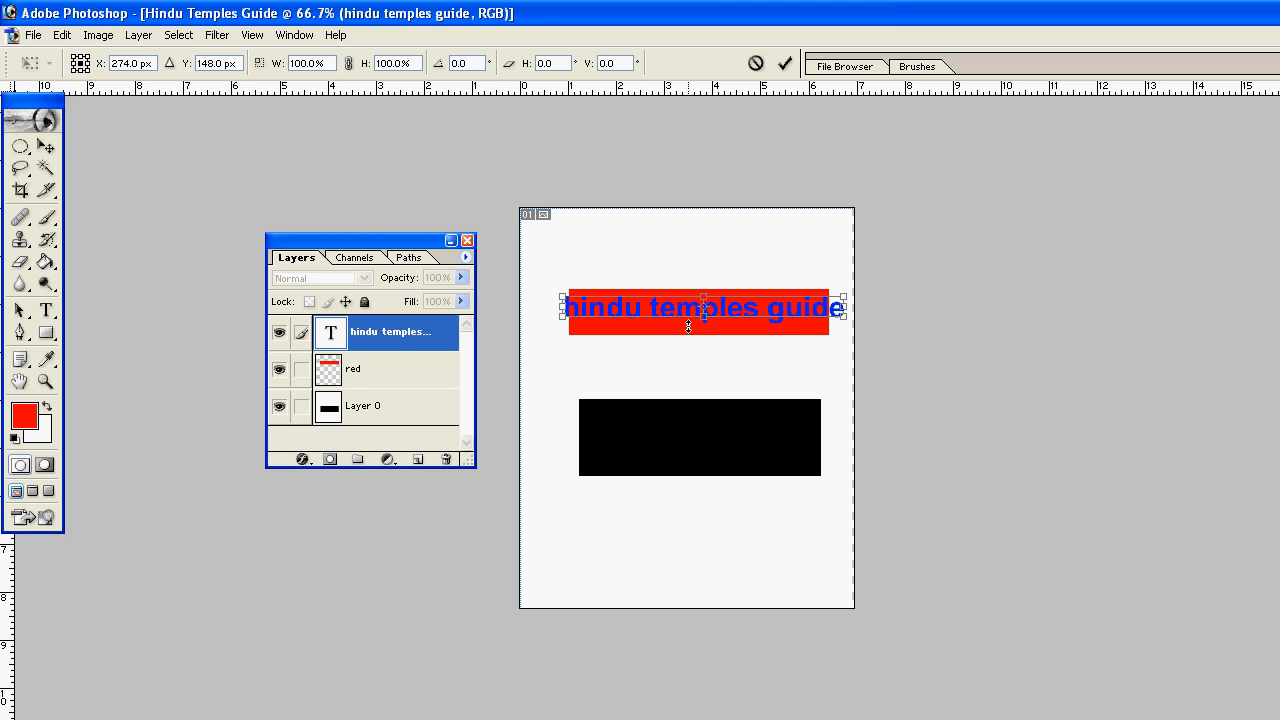
key("Return")
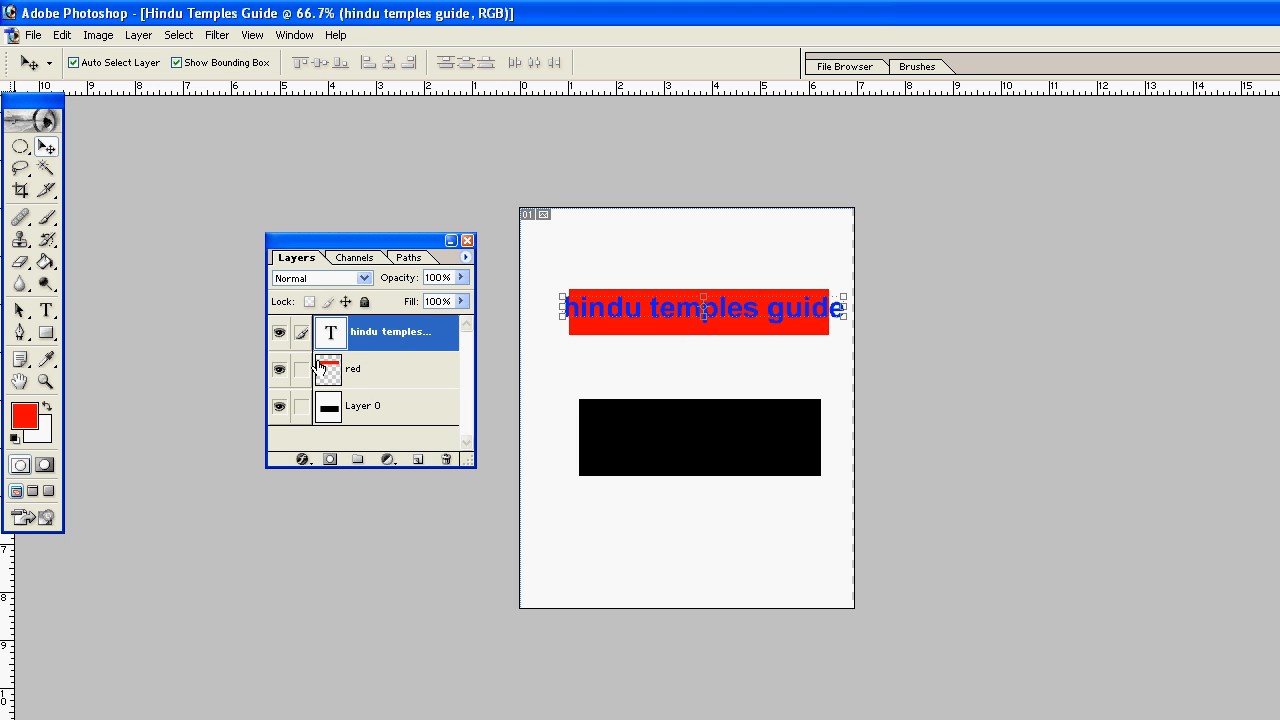
Step: Enlarge the red bar to about 135.3% width and 276.1% height so it spans the page behind the text
left_click(318, 368)
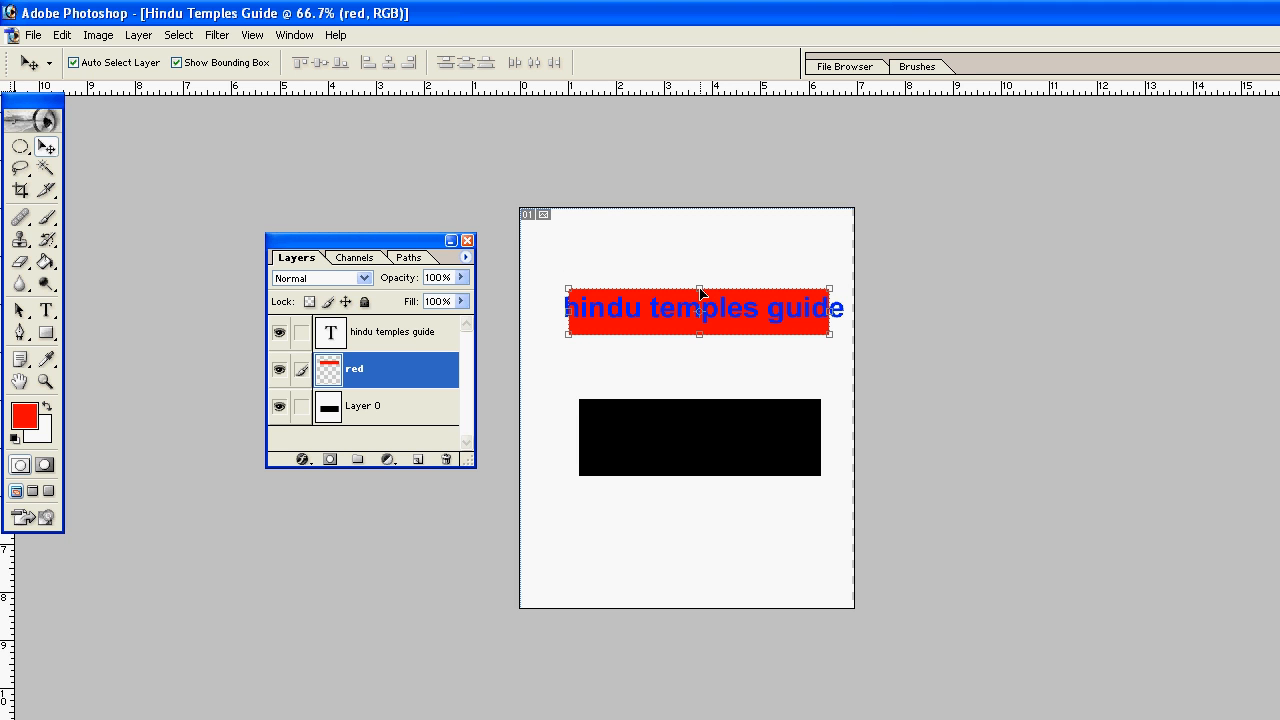
left_click_drag(700, 289, 700, 225)
left_click_drag(699, 337, 699, 360)
left_click_drag(575, 361, 509, 344)
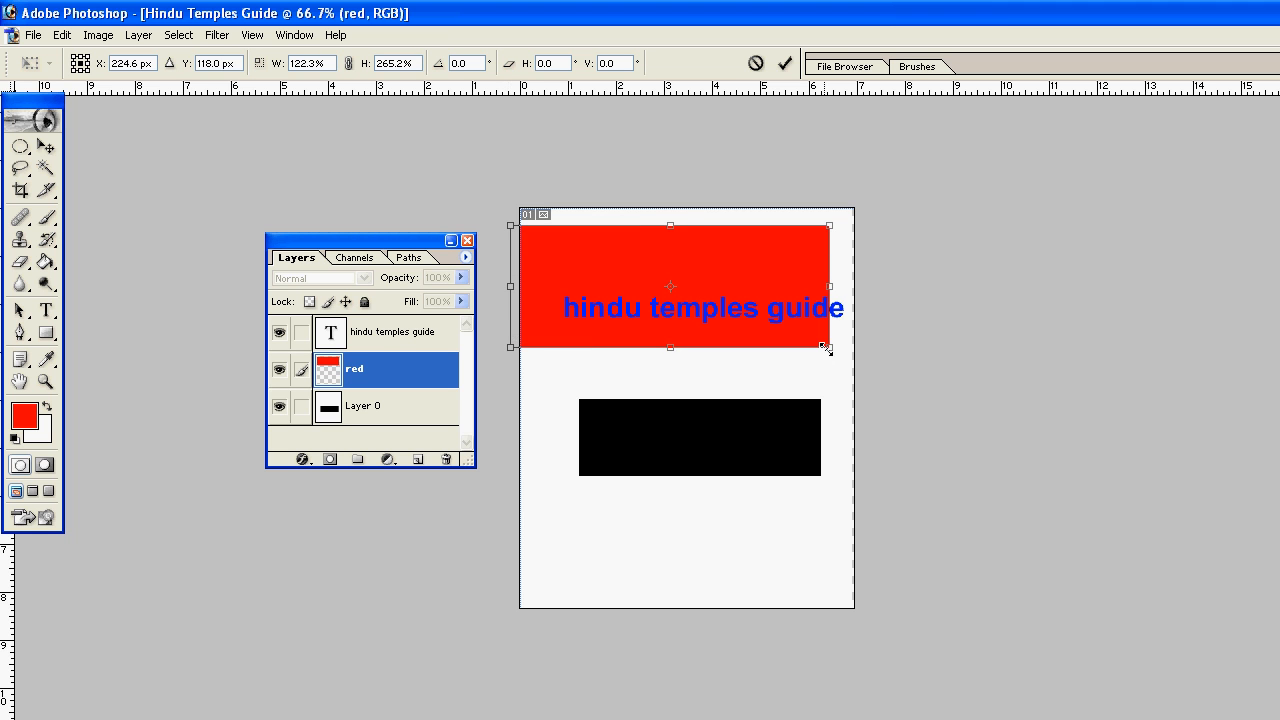
left_click_drag(829, 347, 862, 352)
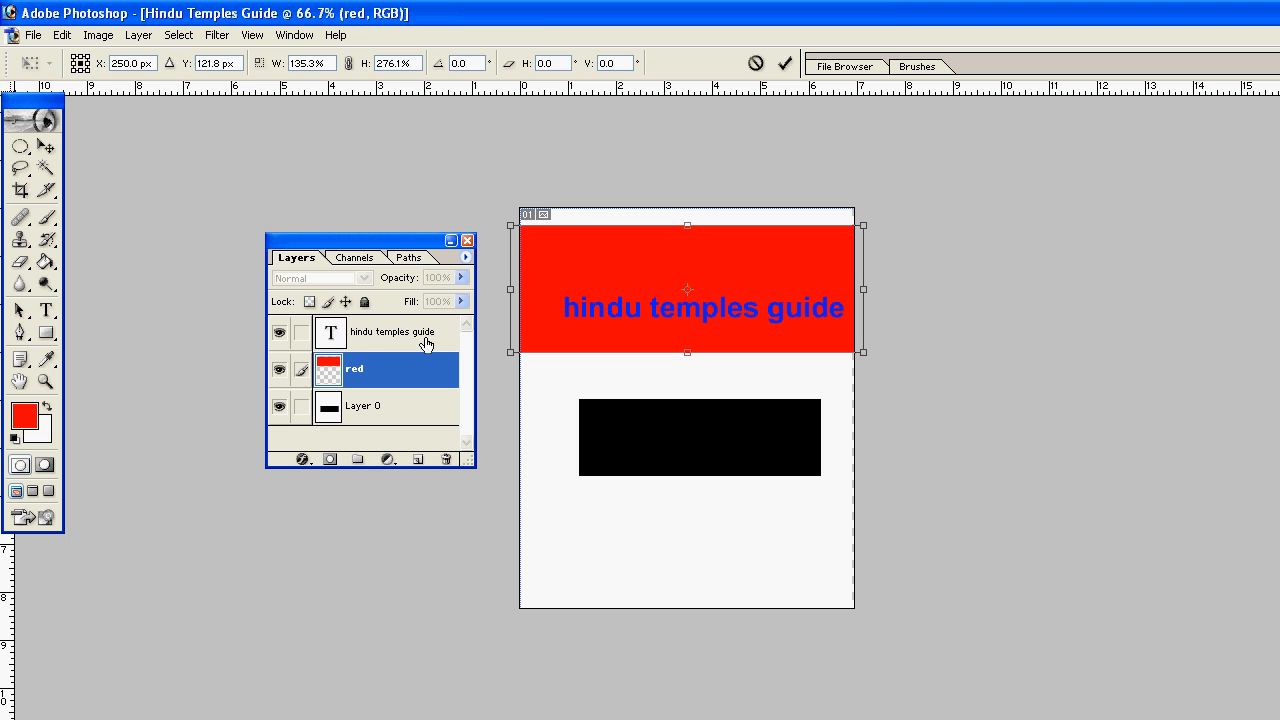
key("Return")
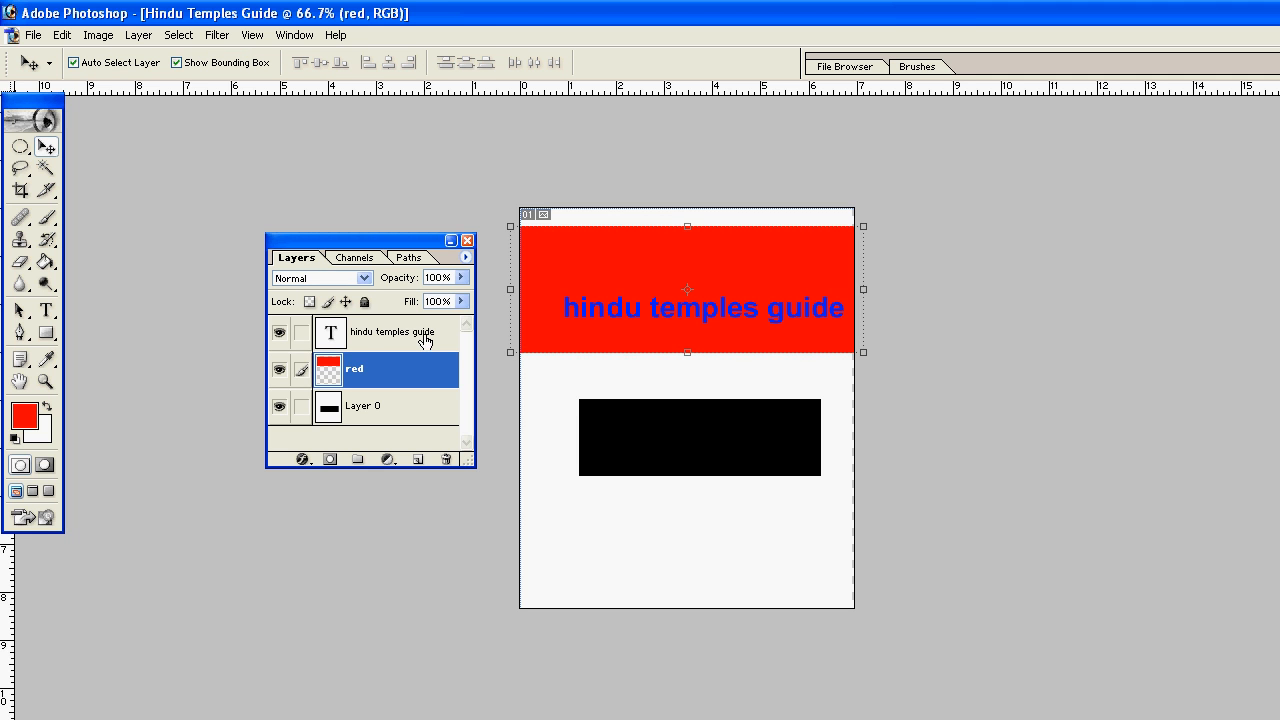
Step: Add a Drop Shadow layer style with 90% spread to the "hindu temples guide" text layer
left_click(424, 340)
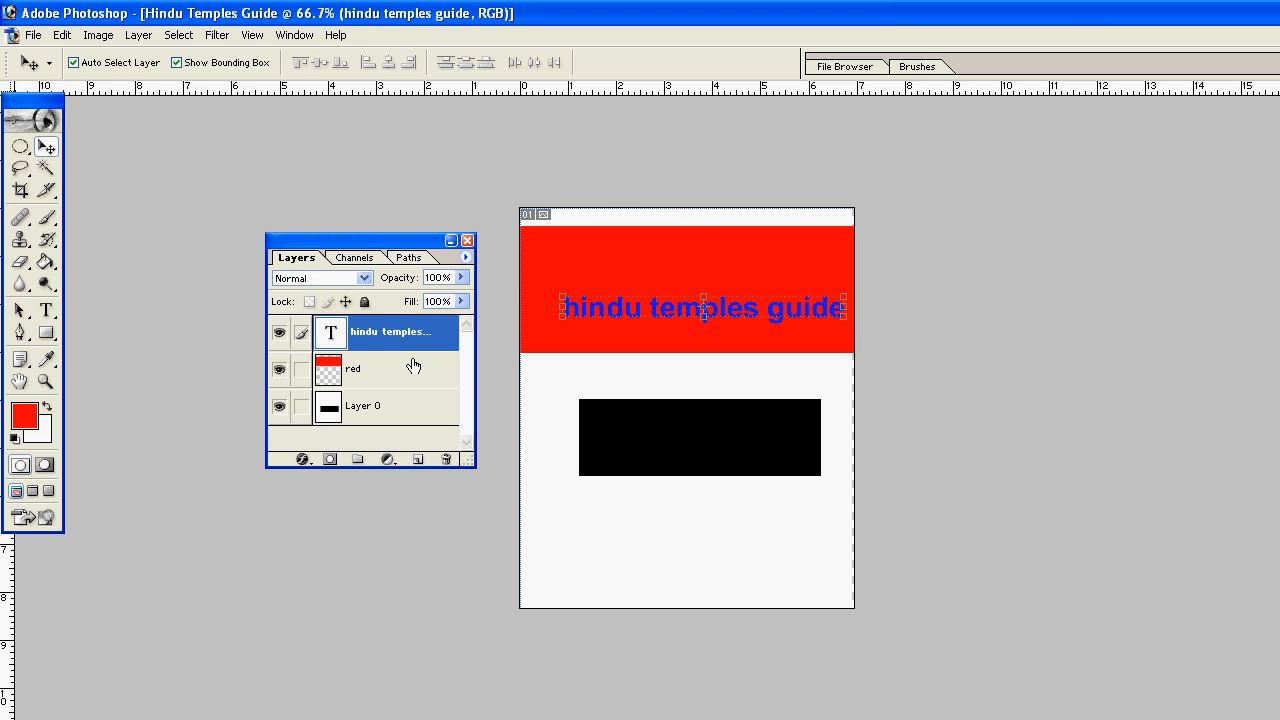
right_click(340, 332)
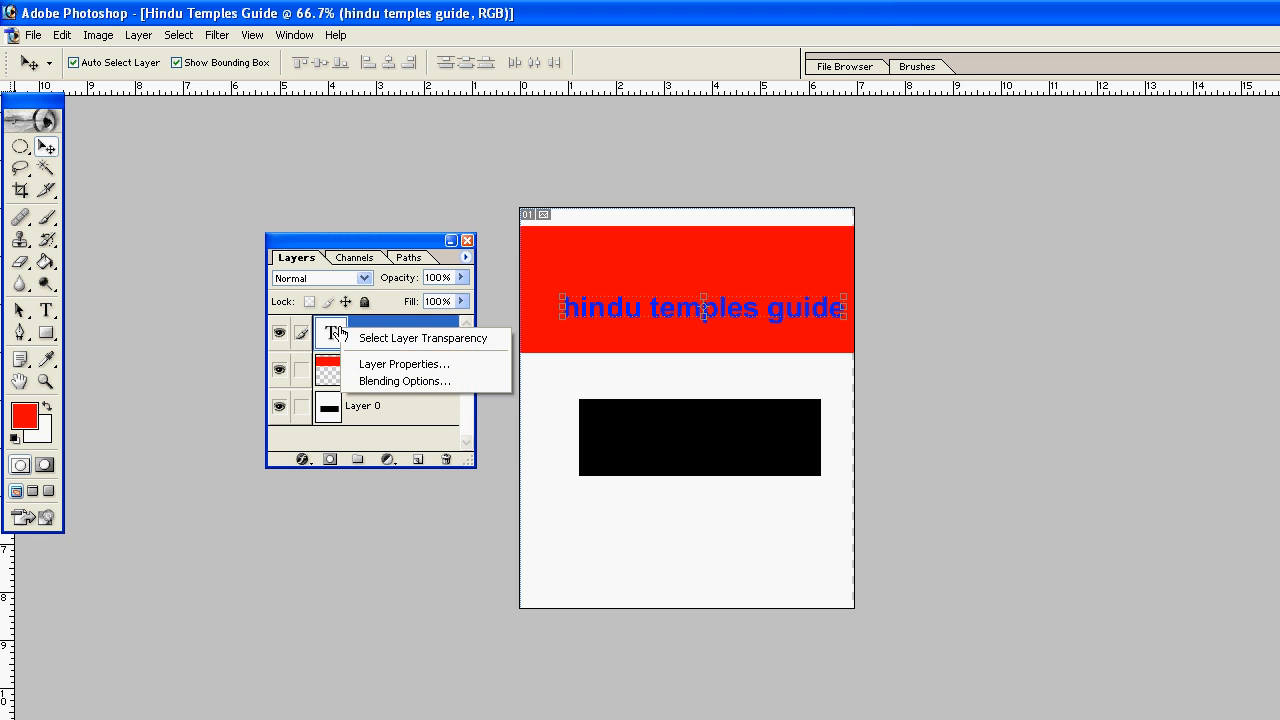
left_click(402, 380)
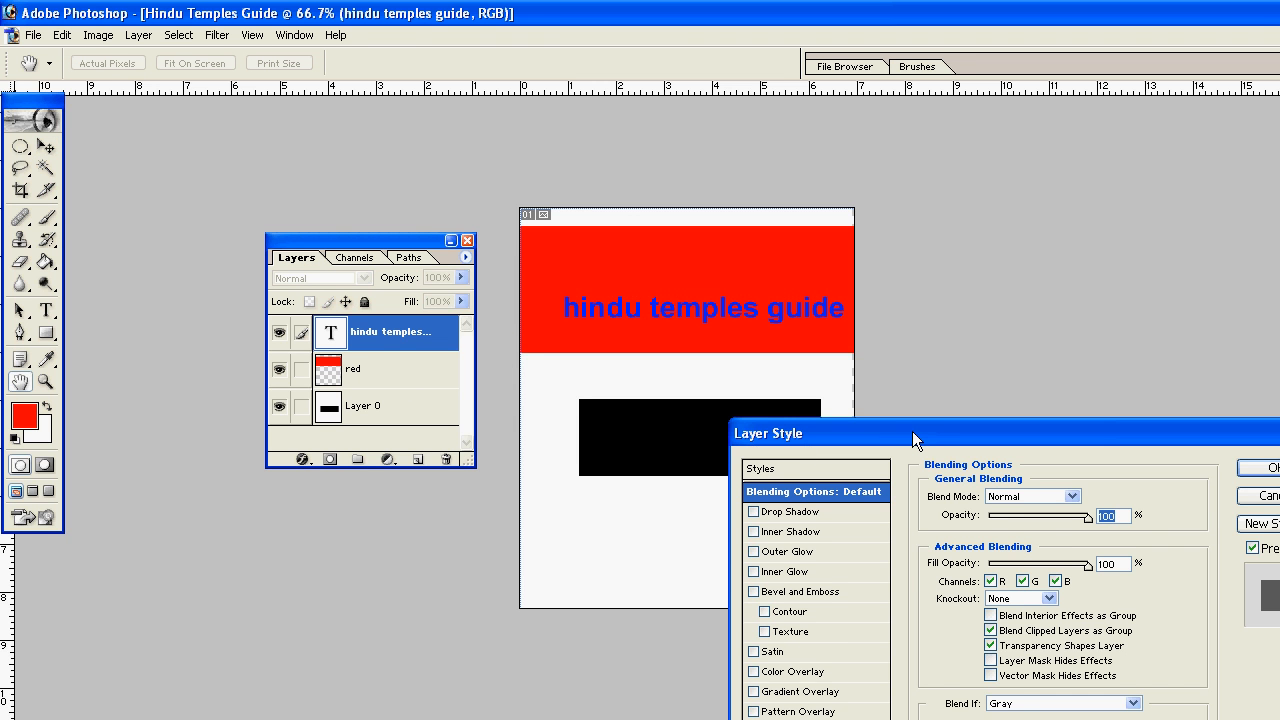
left_click_drag(912, 431, 962, 184)
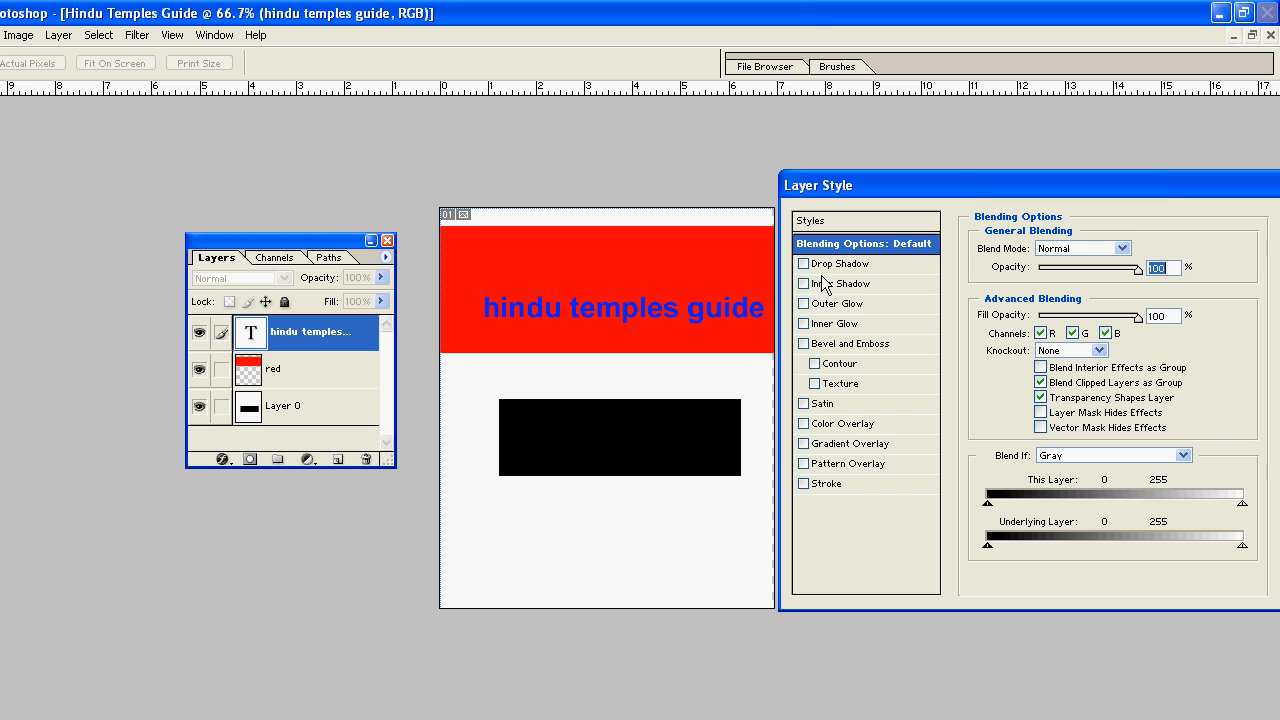
left_click(839, 266)
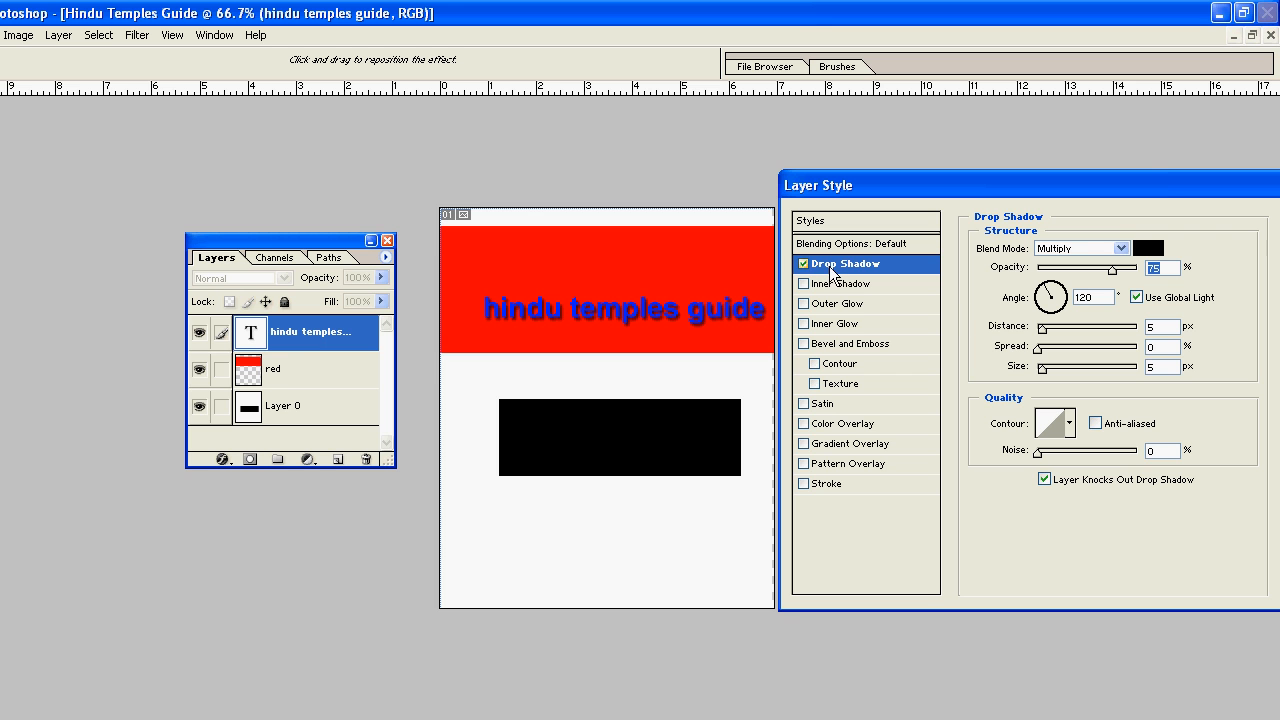
left_click_drag(1040, 349, 1128, 352)
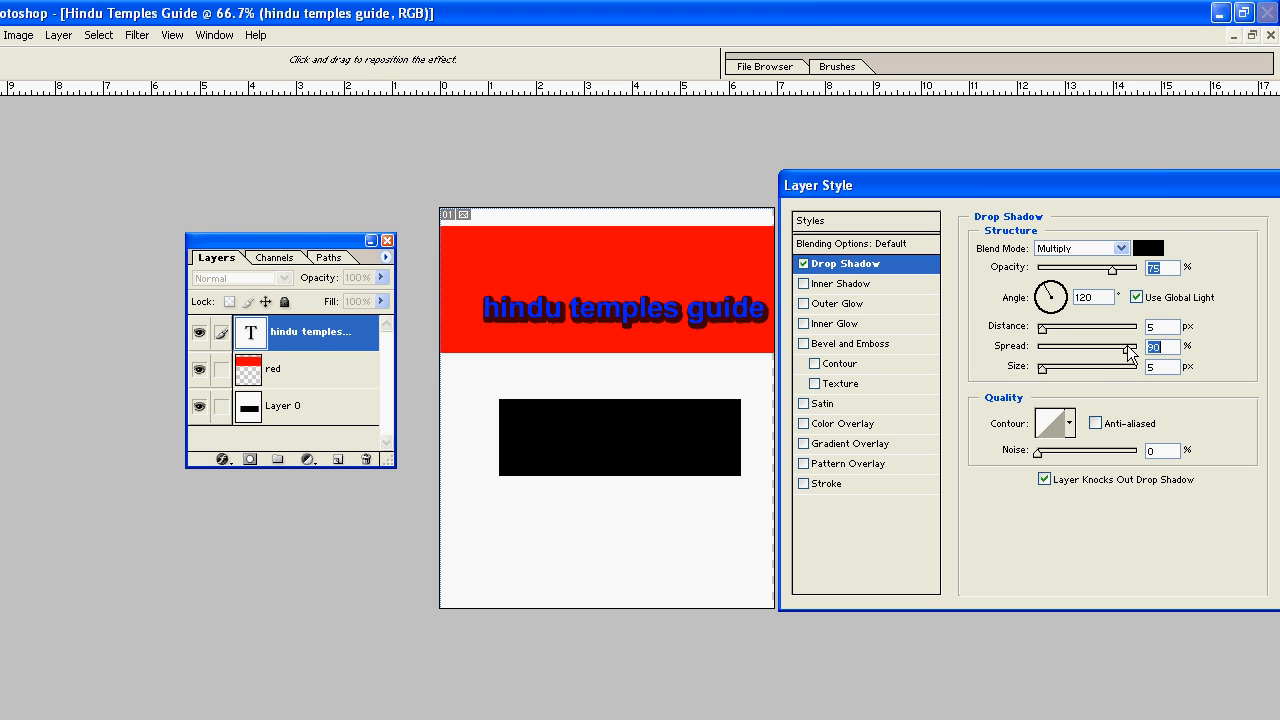
mouse_move(1042, 368)
left_mouse_down()
mouse_move(1098, 370)
mouse_move(1042, 373)
left_mouse_up()
Step: Set the text's drop shadow colour to white (FFFFFF)
left_click(1146, 250)
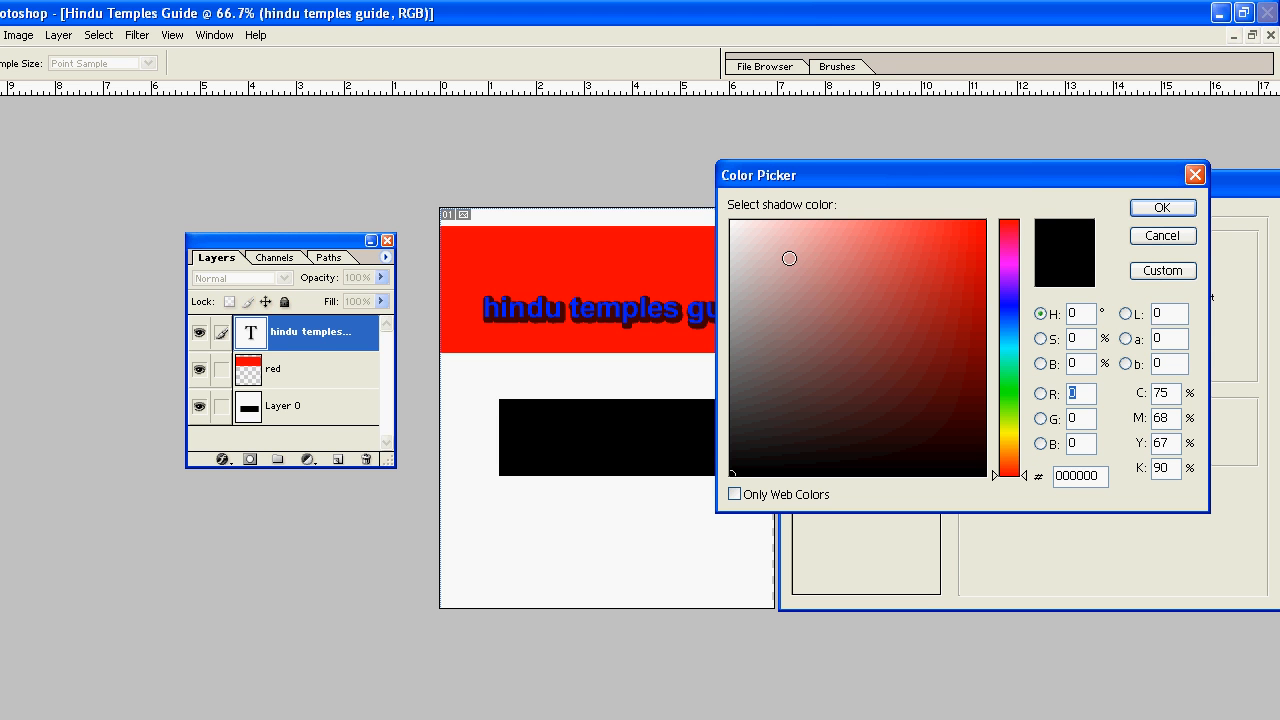
left_click(731, 222)
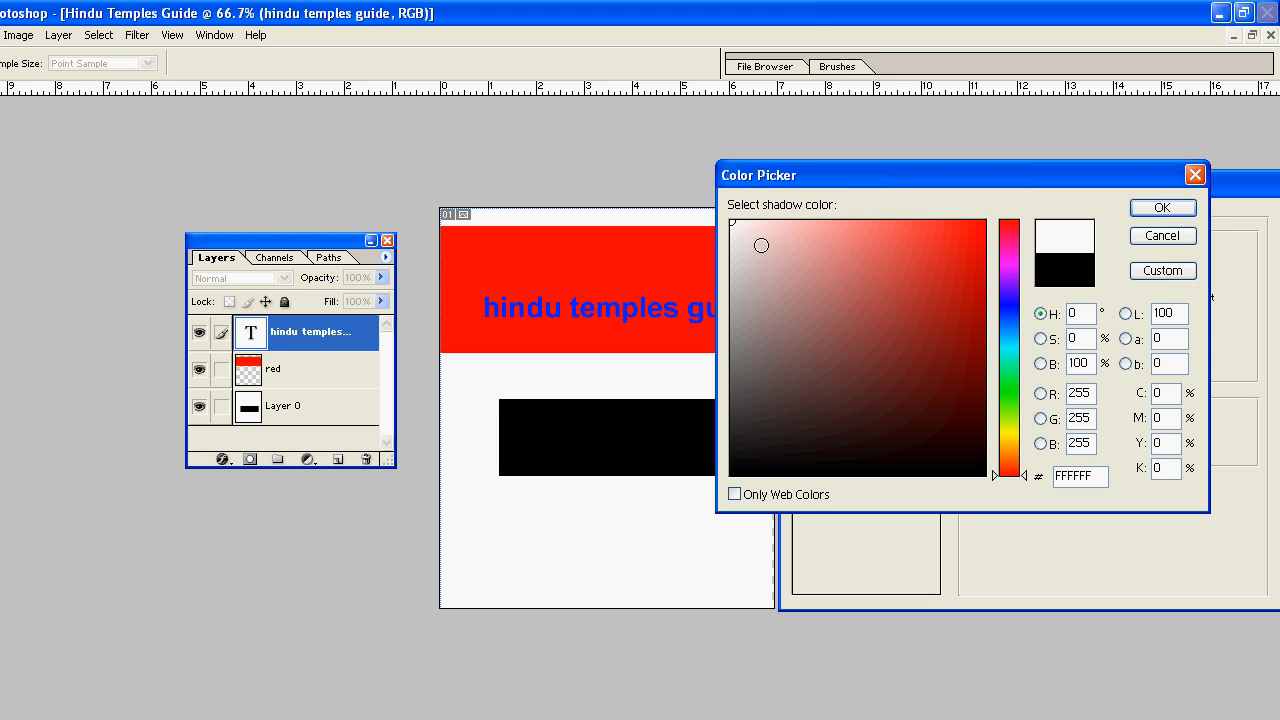
left_click(1160, 207)
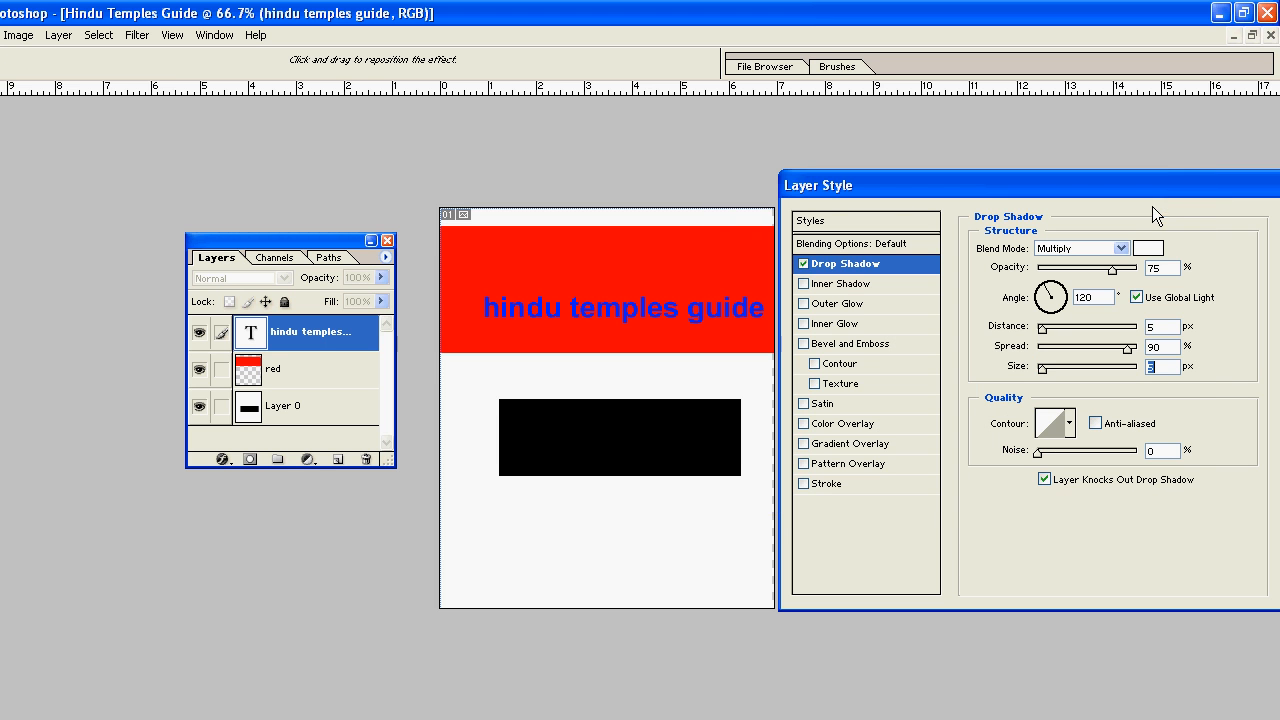
Step: Set the text's drop shadow to 73 px size and 36 px distance, coloured black (000000)
left_click_drag(1041, 372, 1070, 372)
left_click_drag(1043, 331, 1073, 328)
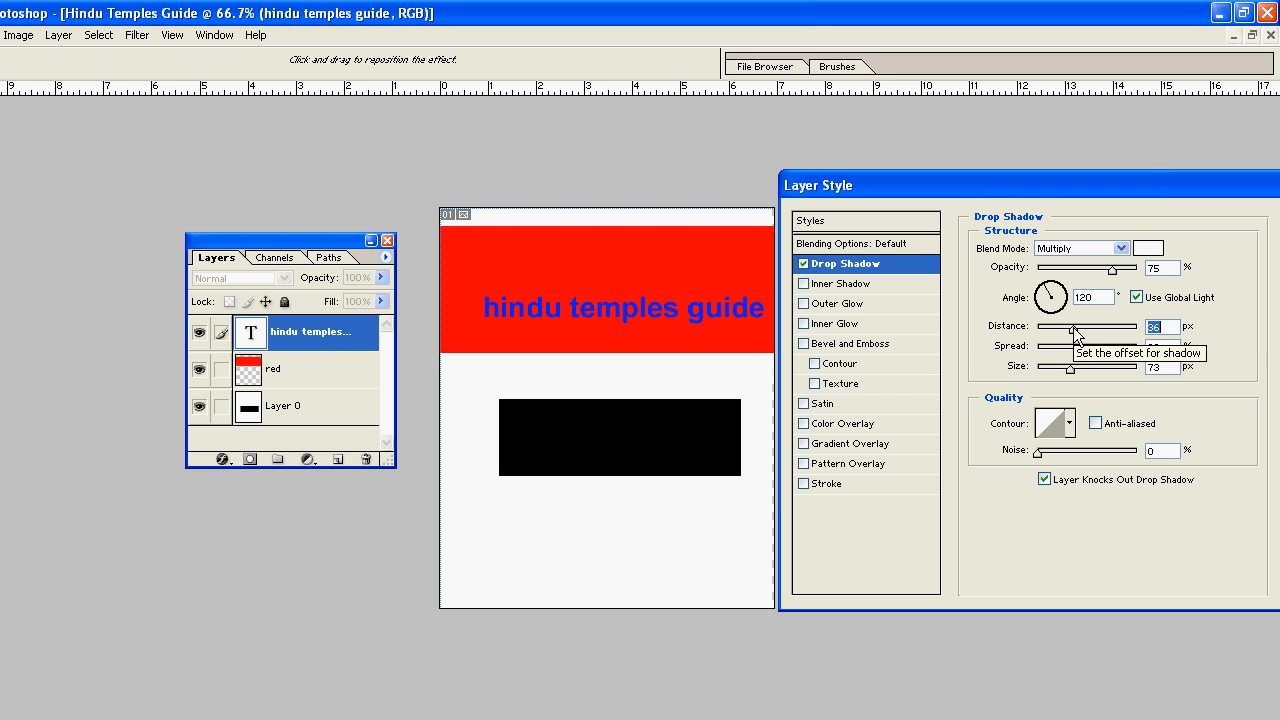
left_click(1150, 249)
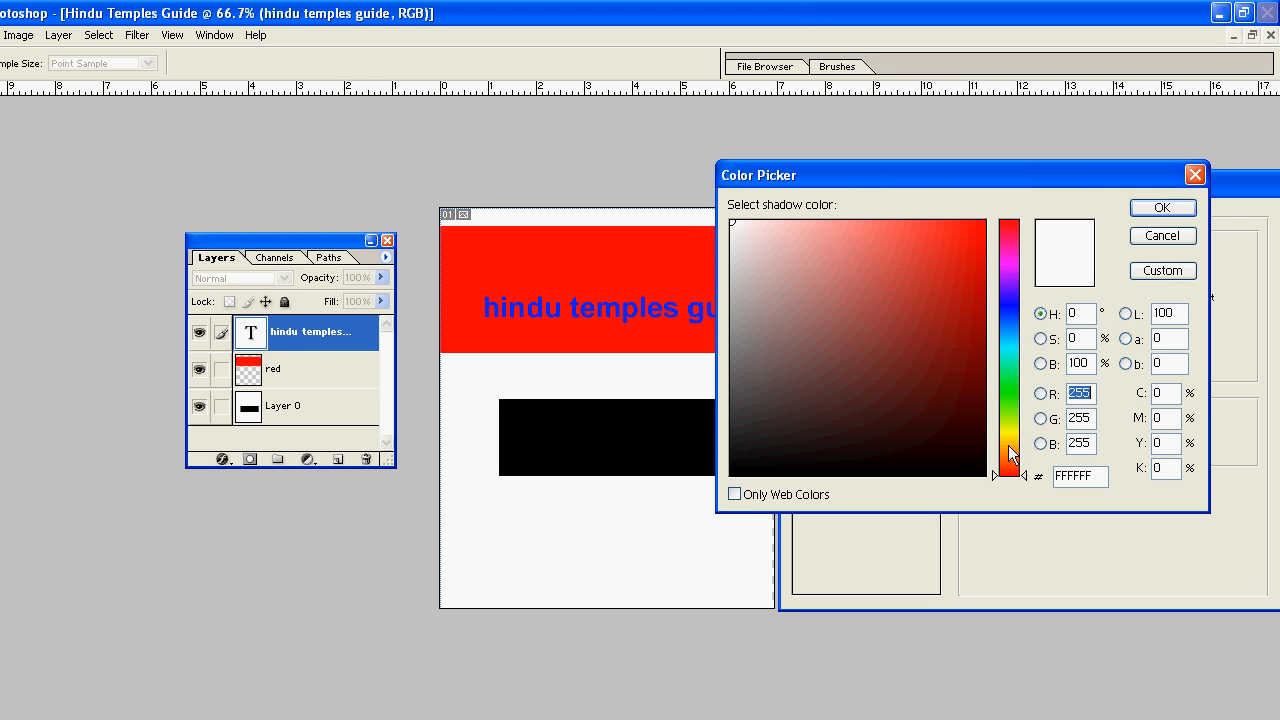
left_click(1007, 376)
left_click_drag(976, 462, 1011, 504)
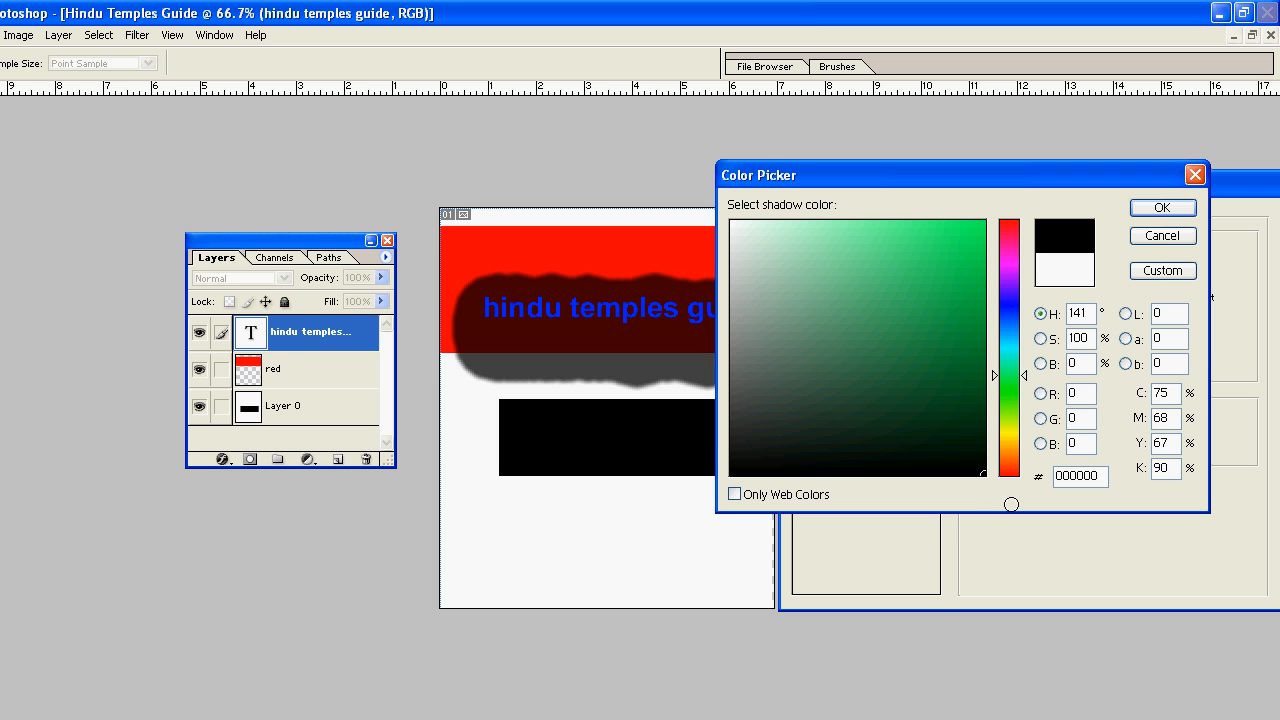
left_click(1160, 208)
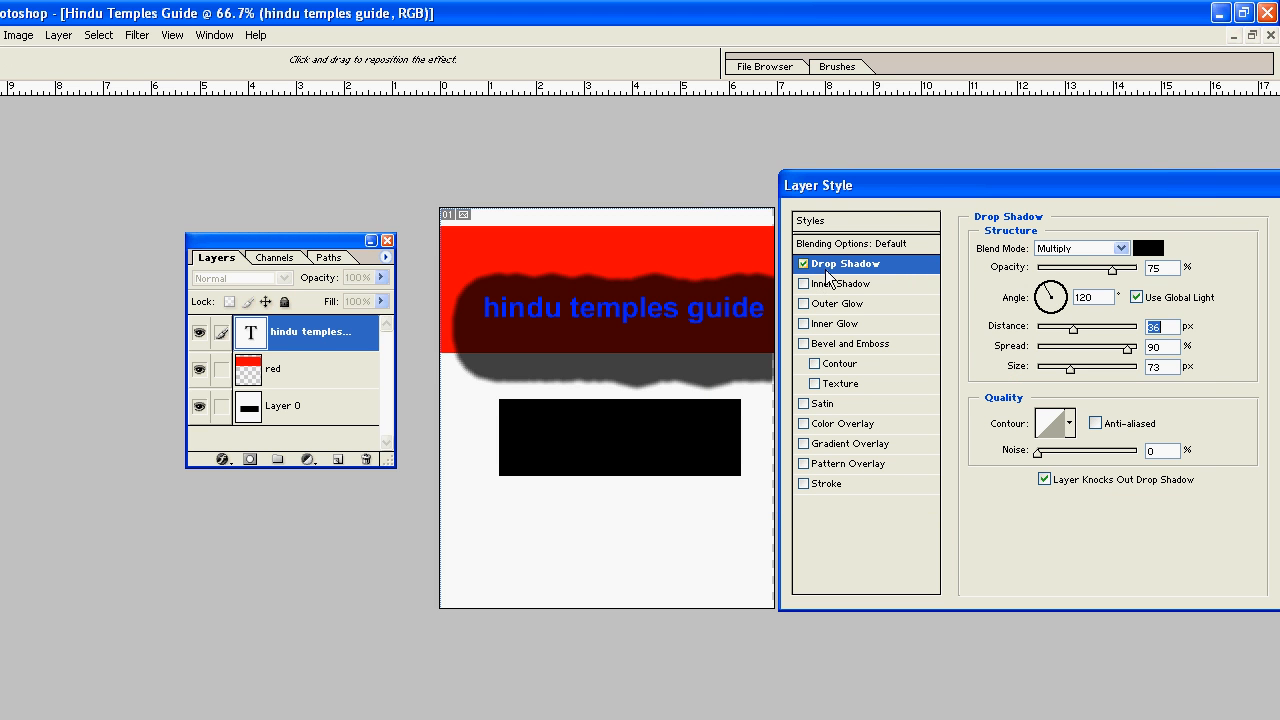
Step: Add a white Stroke effect with a size of 13 px to the text layer
left_click(804, 484)
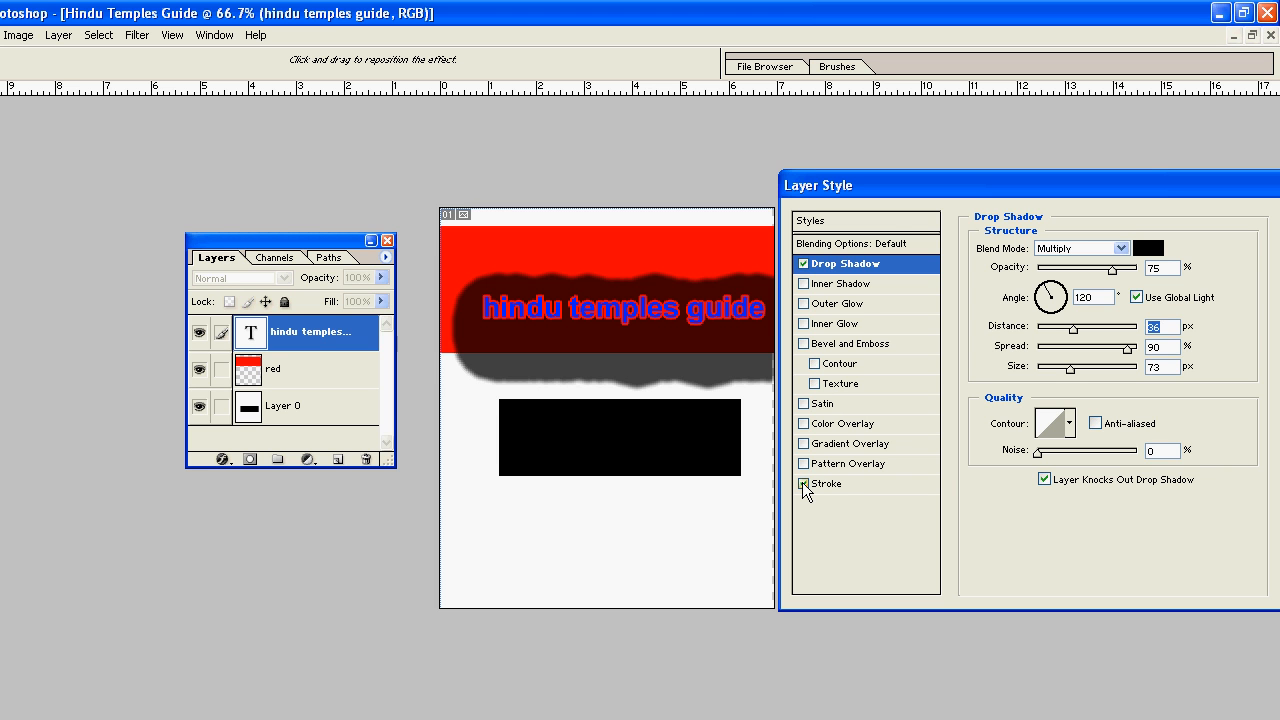
left_click(822, 484)
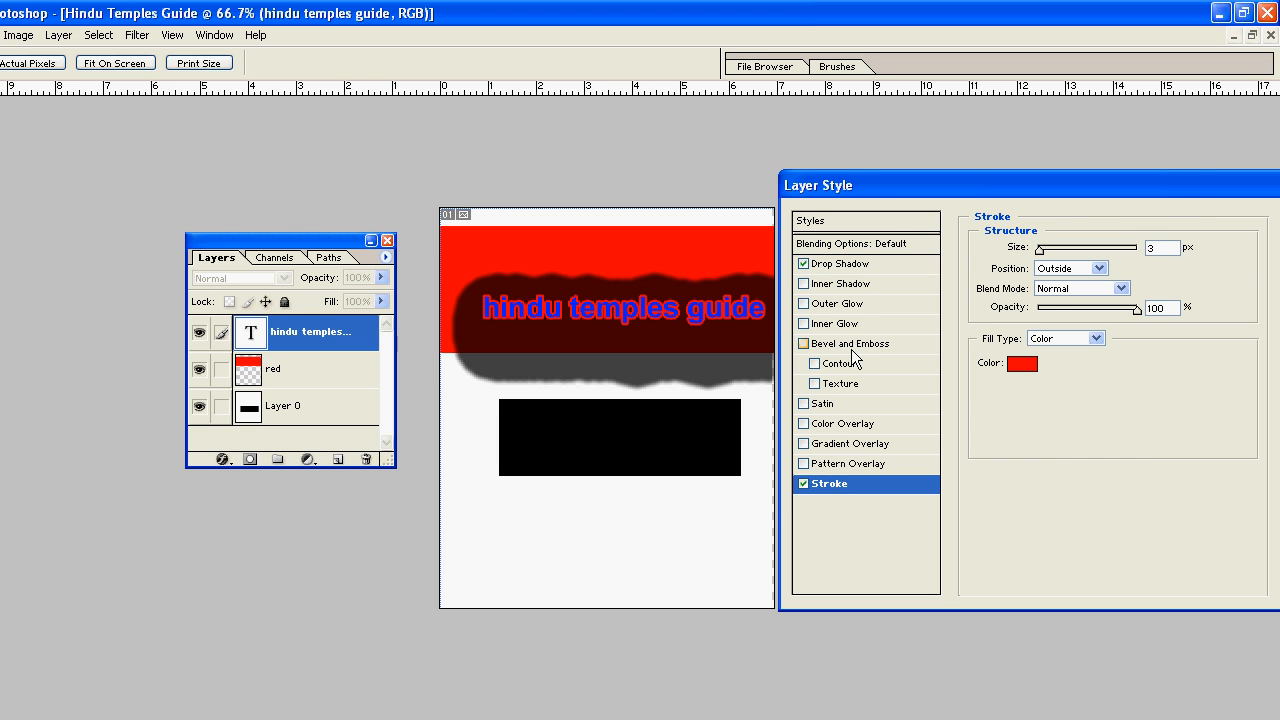
left_click(1022, 366)
left_click(732, 222)
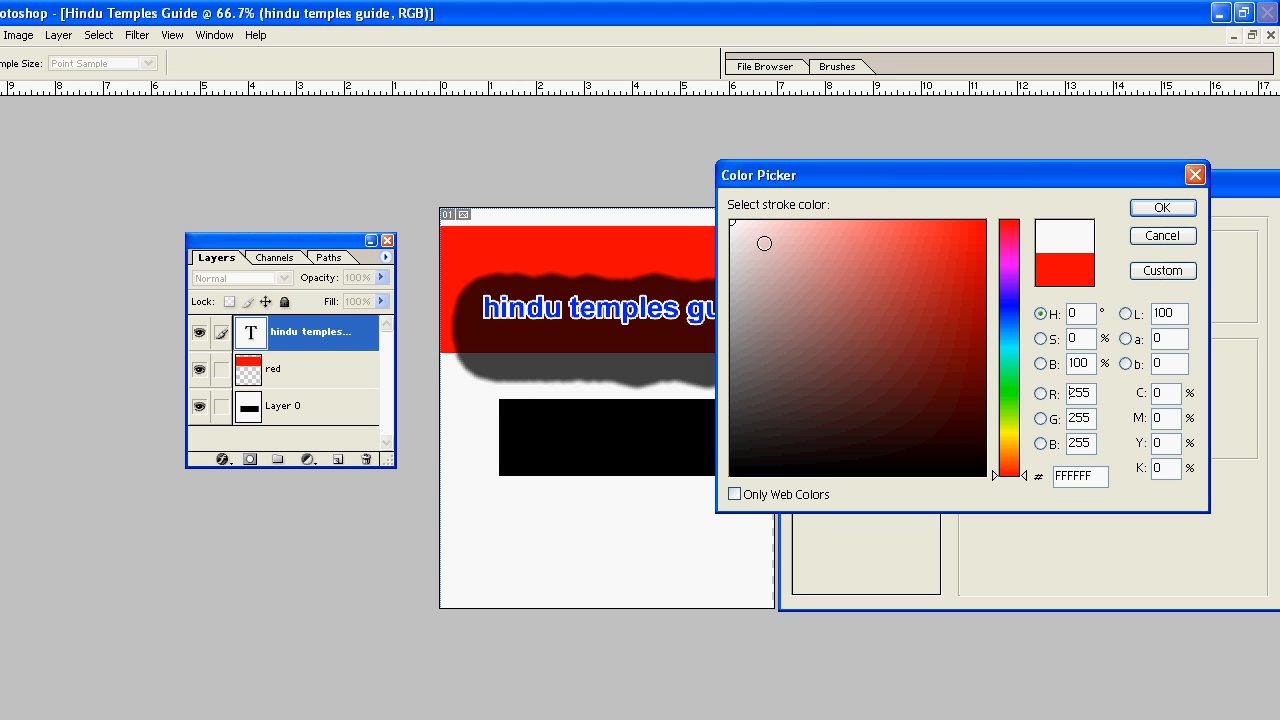
left_click(766, 221)
left_click_drag(747, 252, 694, 191)
left_click(1140, 212)
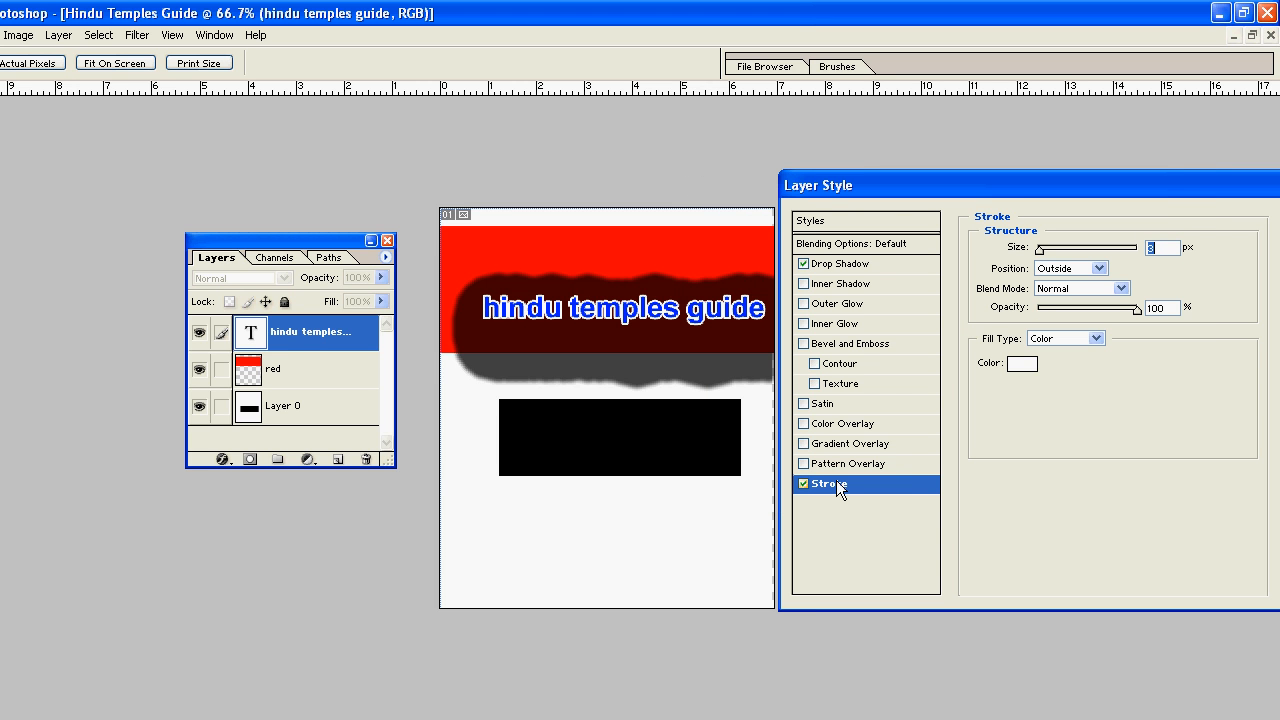
mouse_move(1040, 249)
left_mouse_down()
mouse_move(1089, 249)
mouse_move(1051, 255)
left_mouse_up()
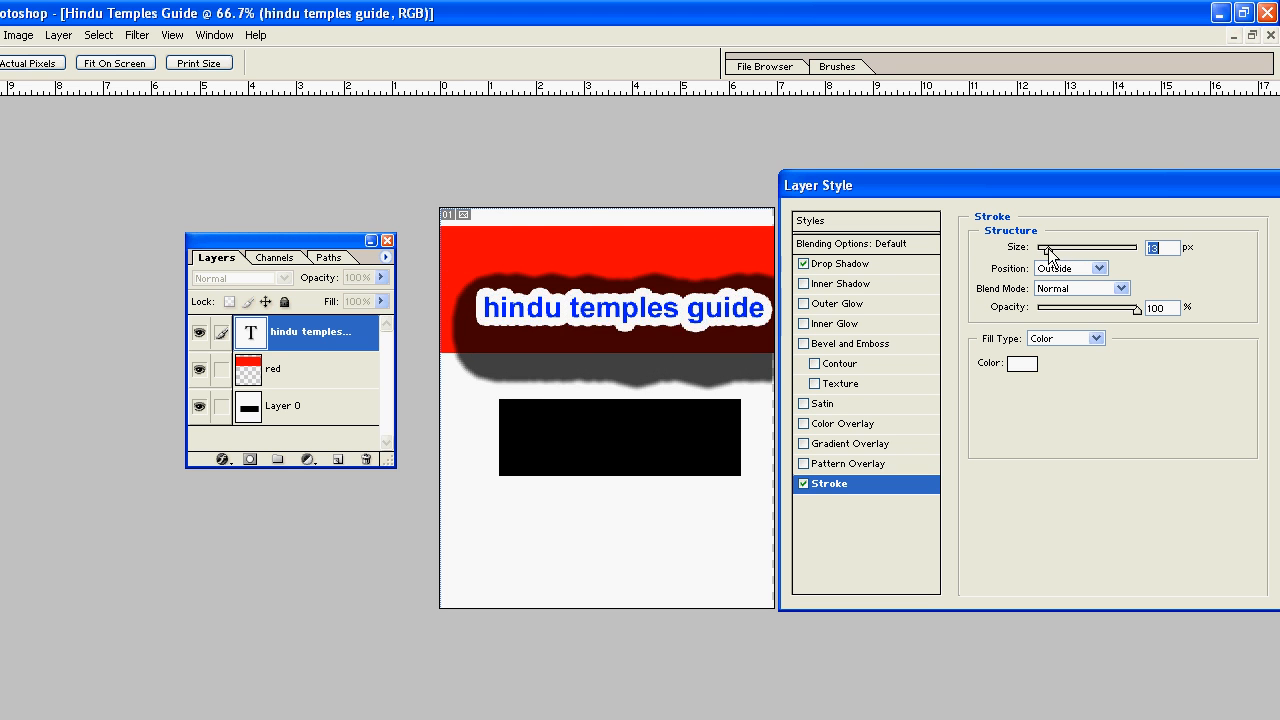
Step: Try the Inside position for the text's stroke and restore it to Outside
left_click(1100, 268)
left_click(1081, 290)
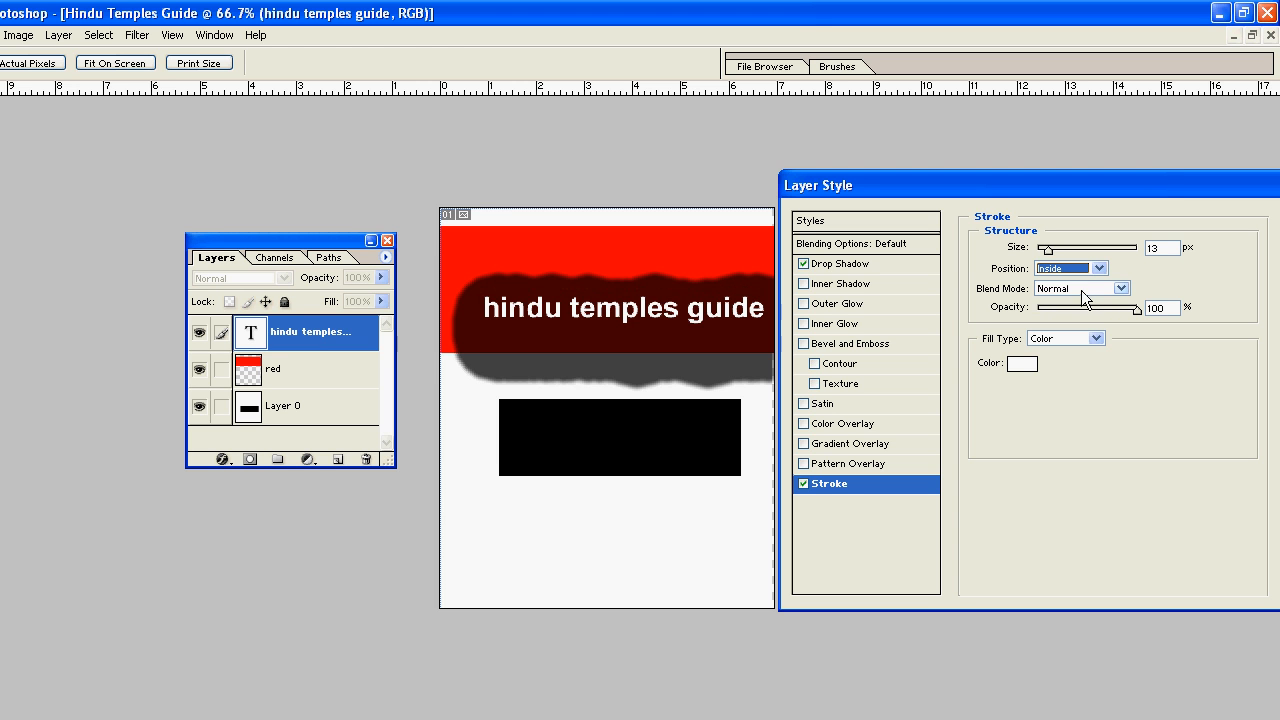
left_click(1100, 268)
left_click(1072, 278)
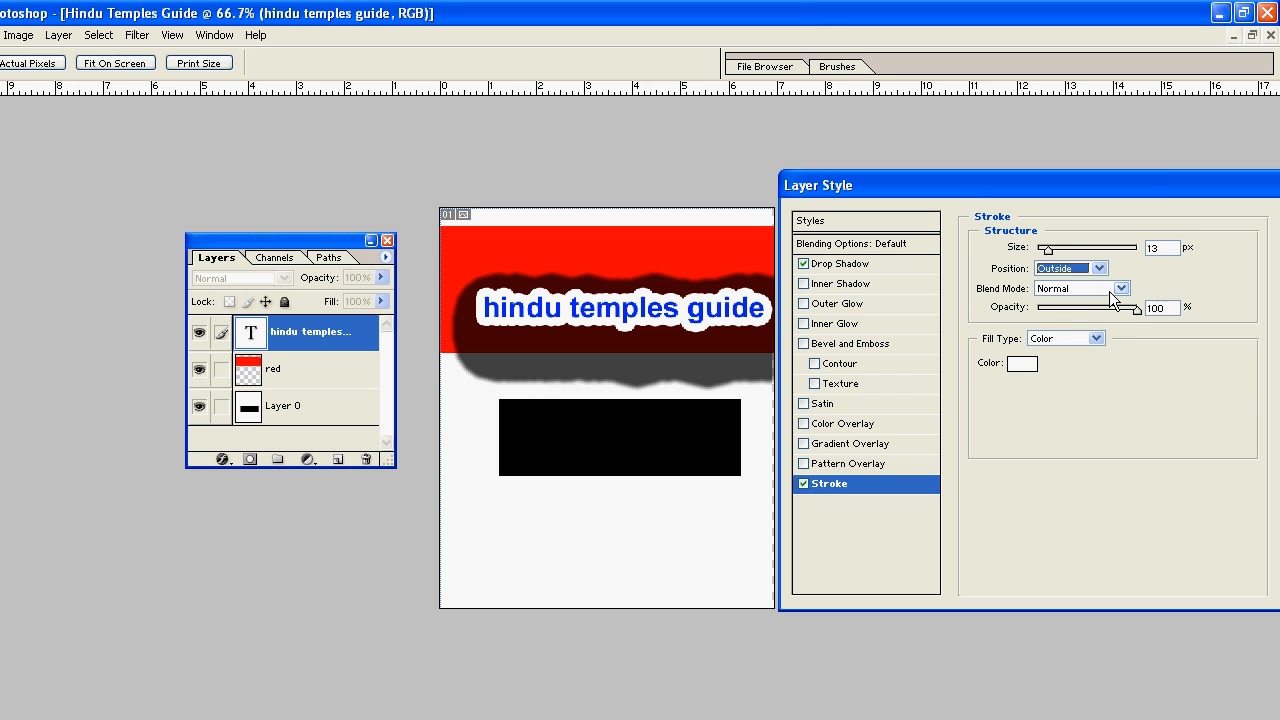
Step: Replace the text's Drop Shadow with an Inner Shadow at 0 px distance, 12% choke and 21 px size
left_click(858, 267)
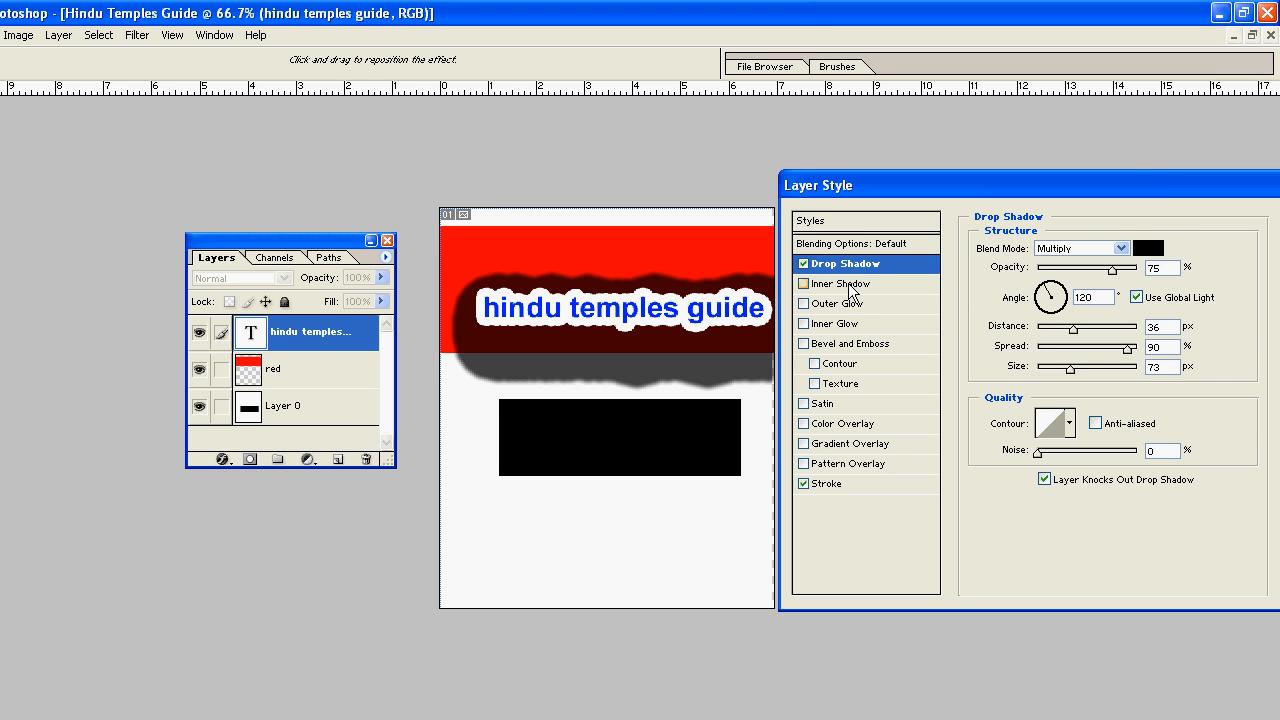
left_click(848, 285)
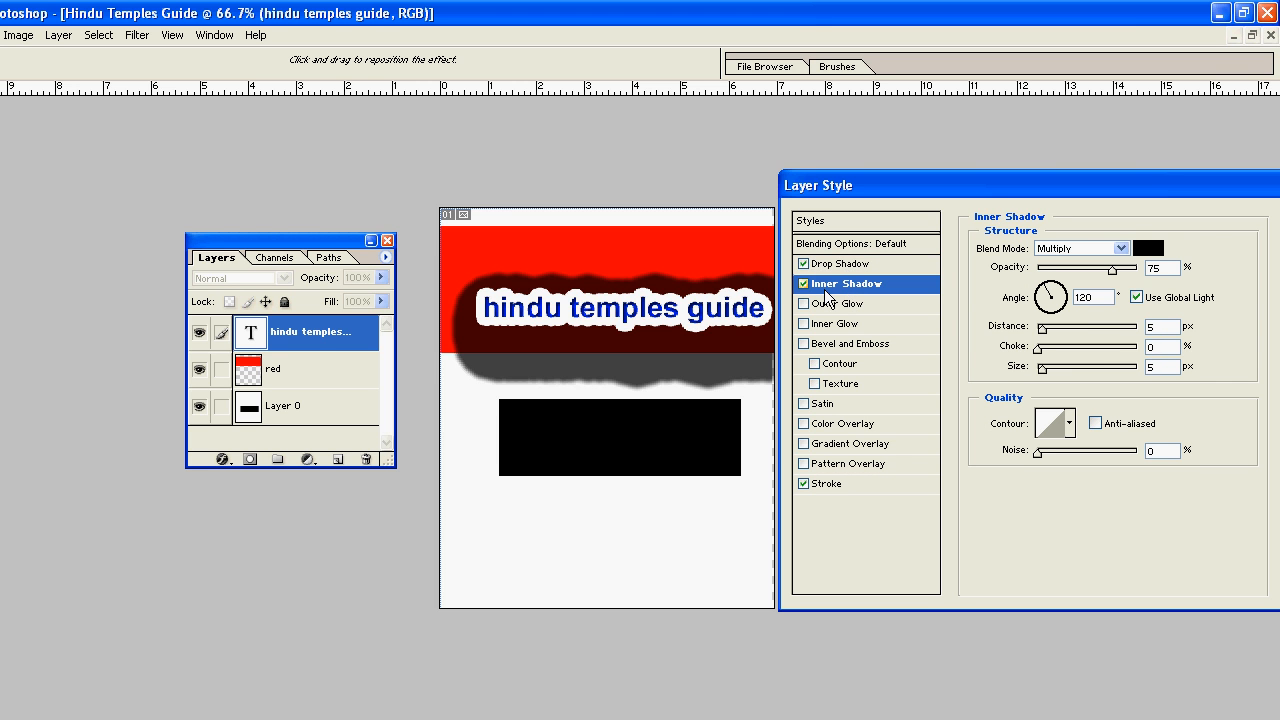
left_click(804, 264)
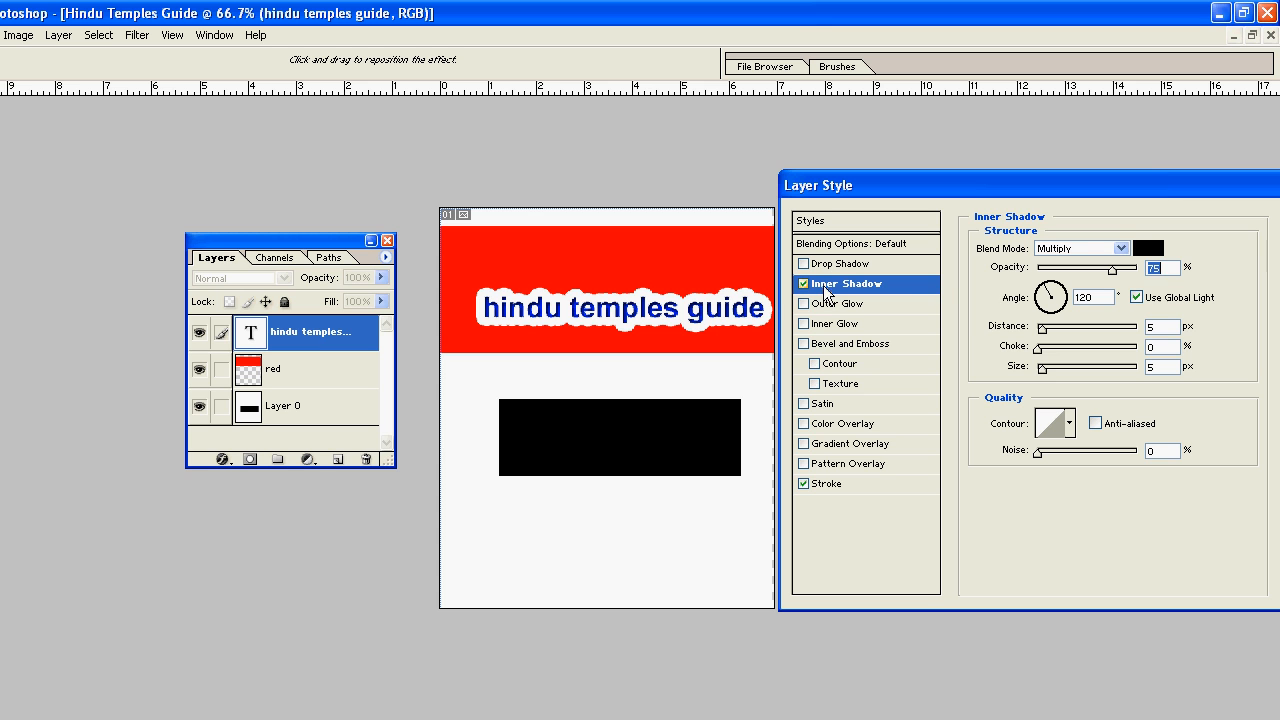
left_click_drag(1041, 348, 1016, 338)
Step: Replace the text's Inner Shadow and Stroke effects with a Color Overlay
left_click(804, 284)
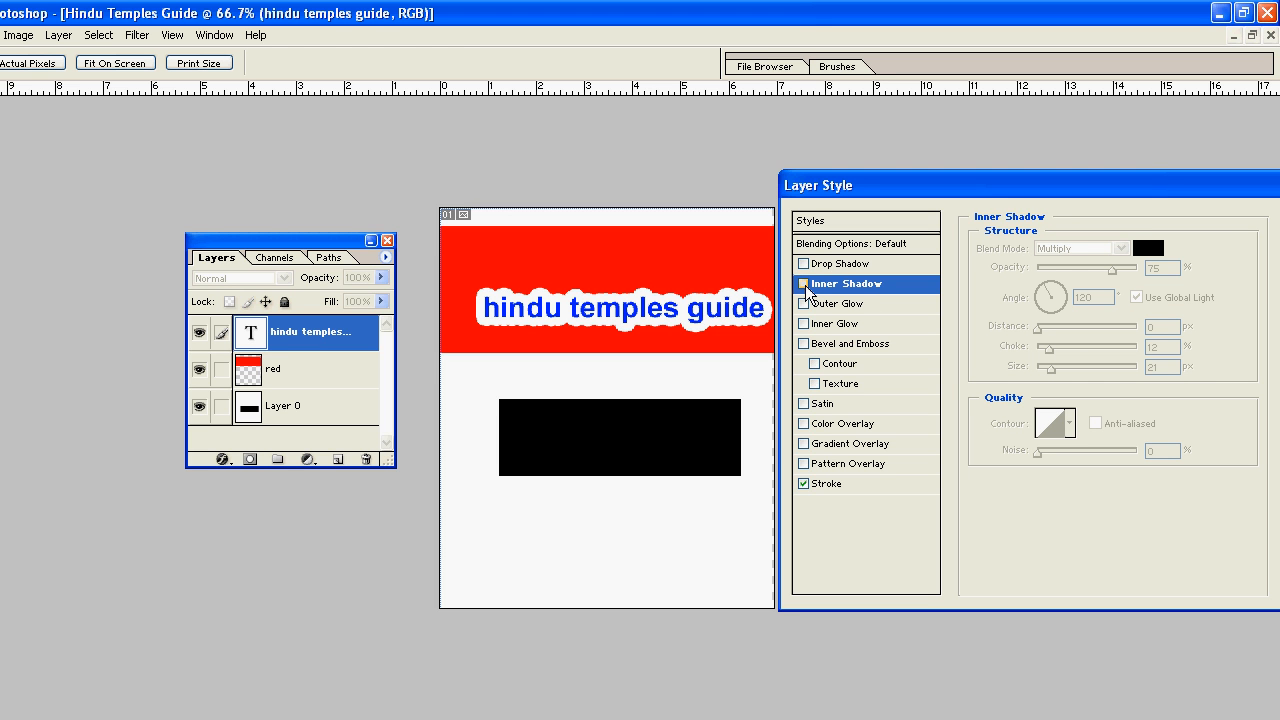
left_click(803, 484)
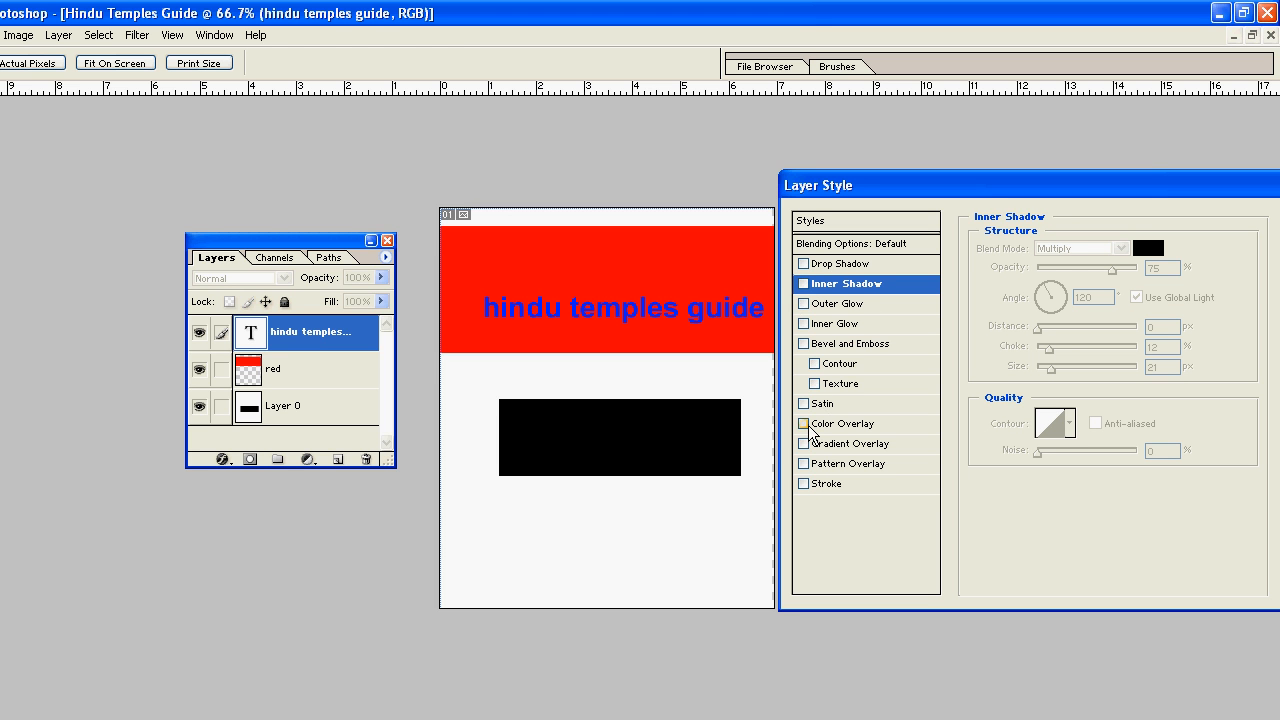
left_click(835, 428)
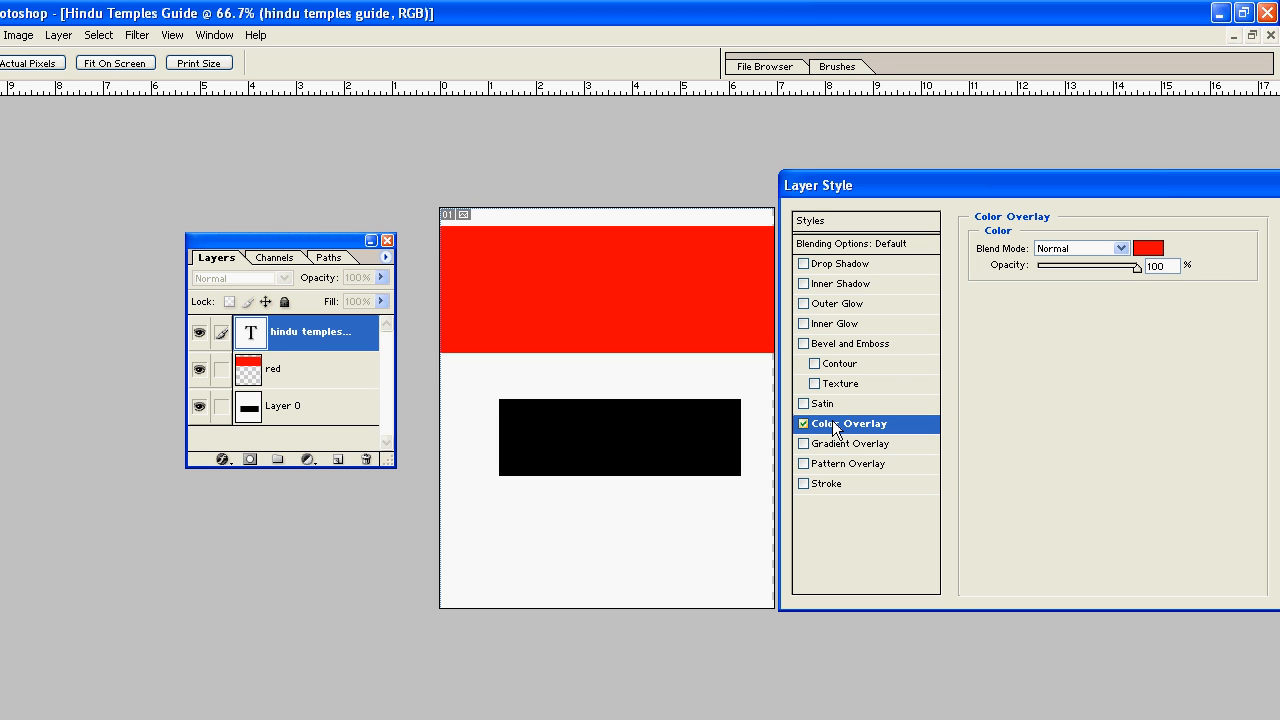
left_click(835, 427)
Step: Set the text's Color Overlay to bright green (18FF00)
left_click(1148, 248)
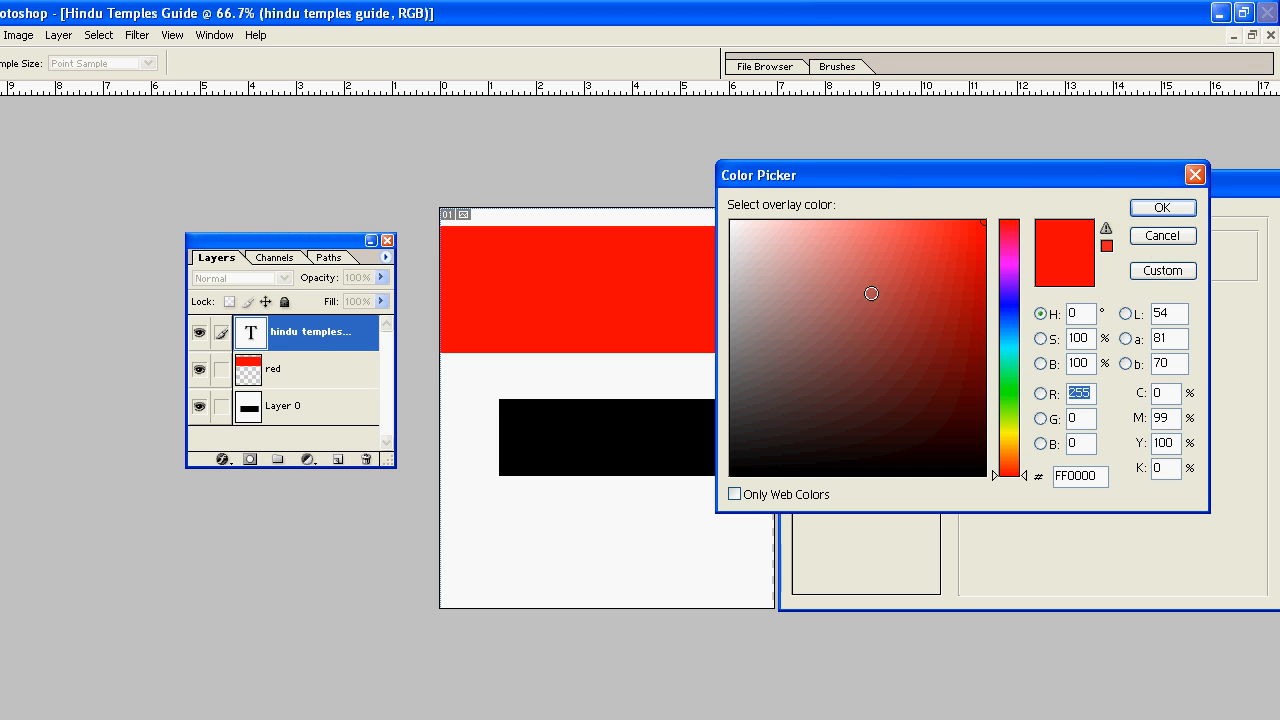
left_click_drag(872, 294, 712, 200)
left_click(737, 323)
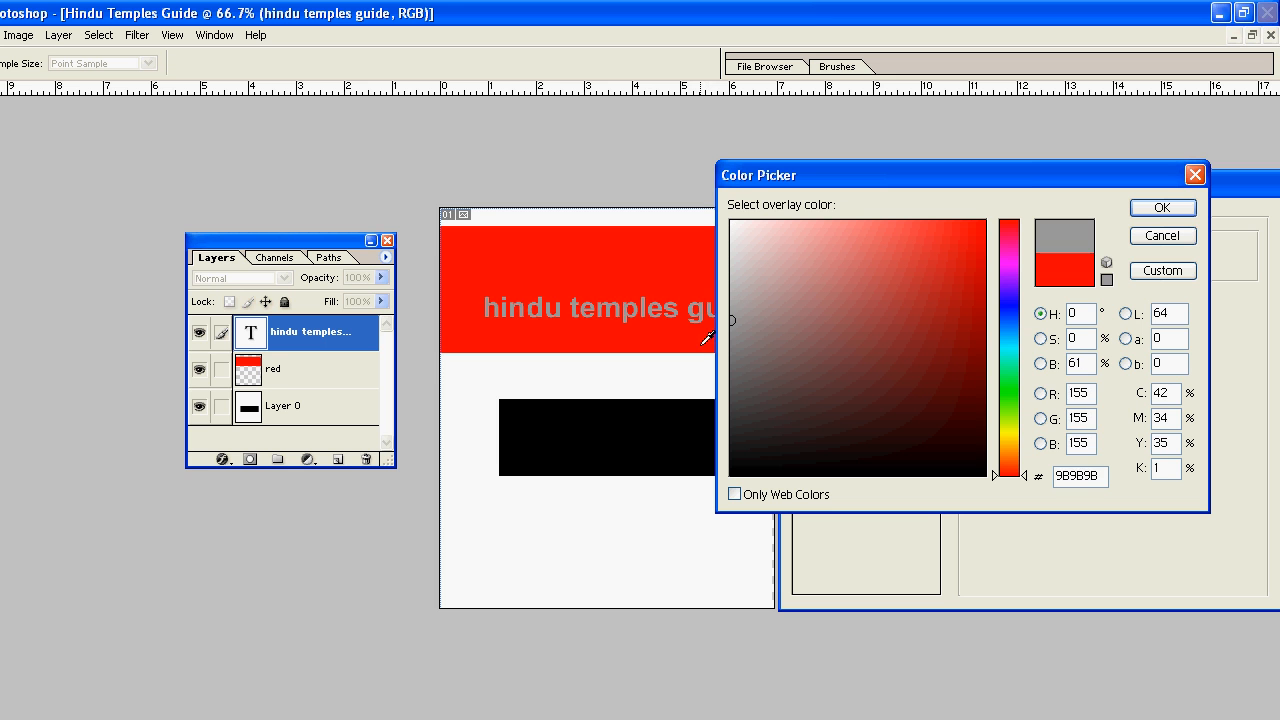
left_click_drag(771, 380, 714, 421)
left_click(1013, 373)
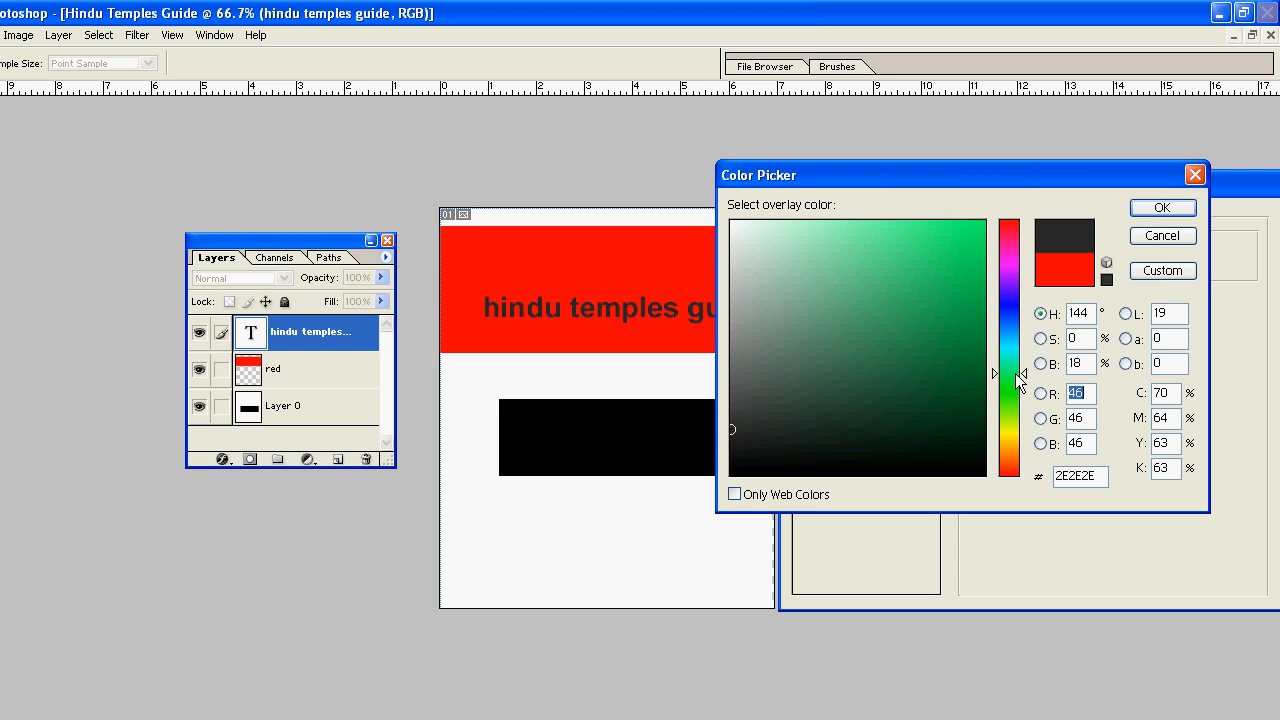
left_click_drag(975, 277, 1000, 208)
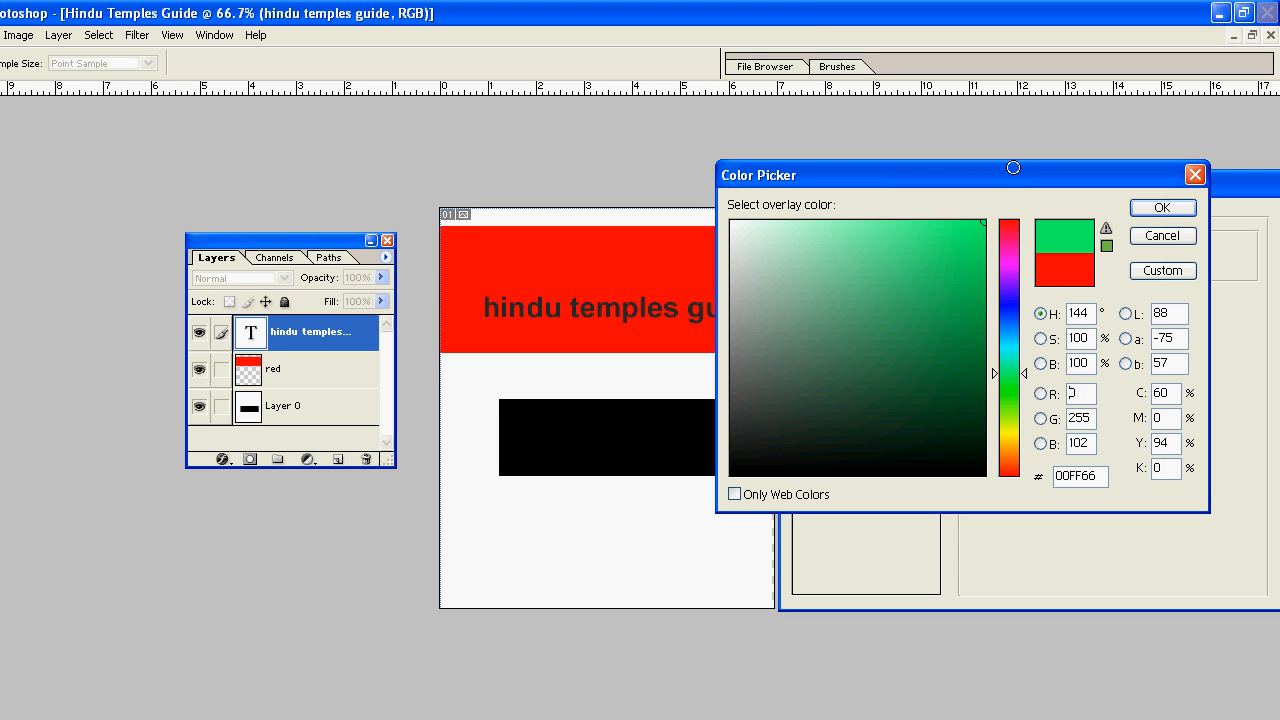
left_click(1010, 316)
left_click(1005, 395)
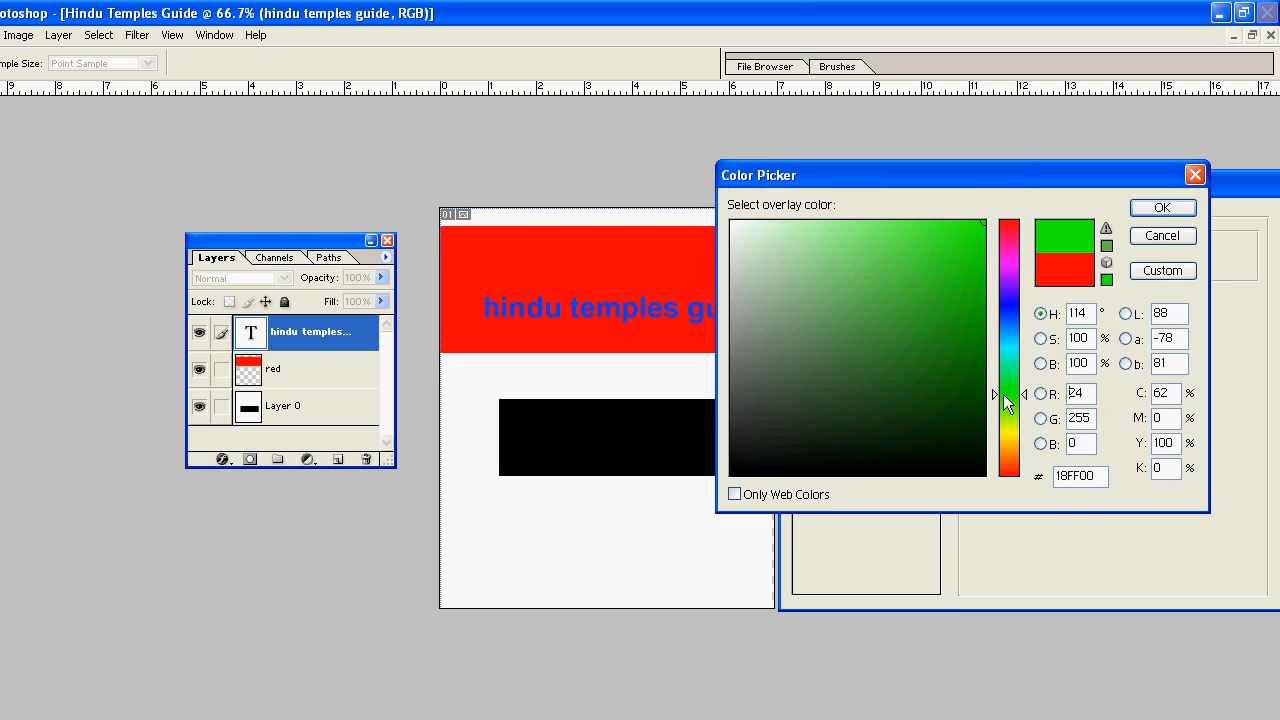
left_click(1160, 207)
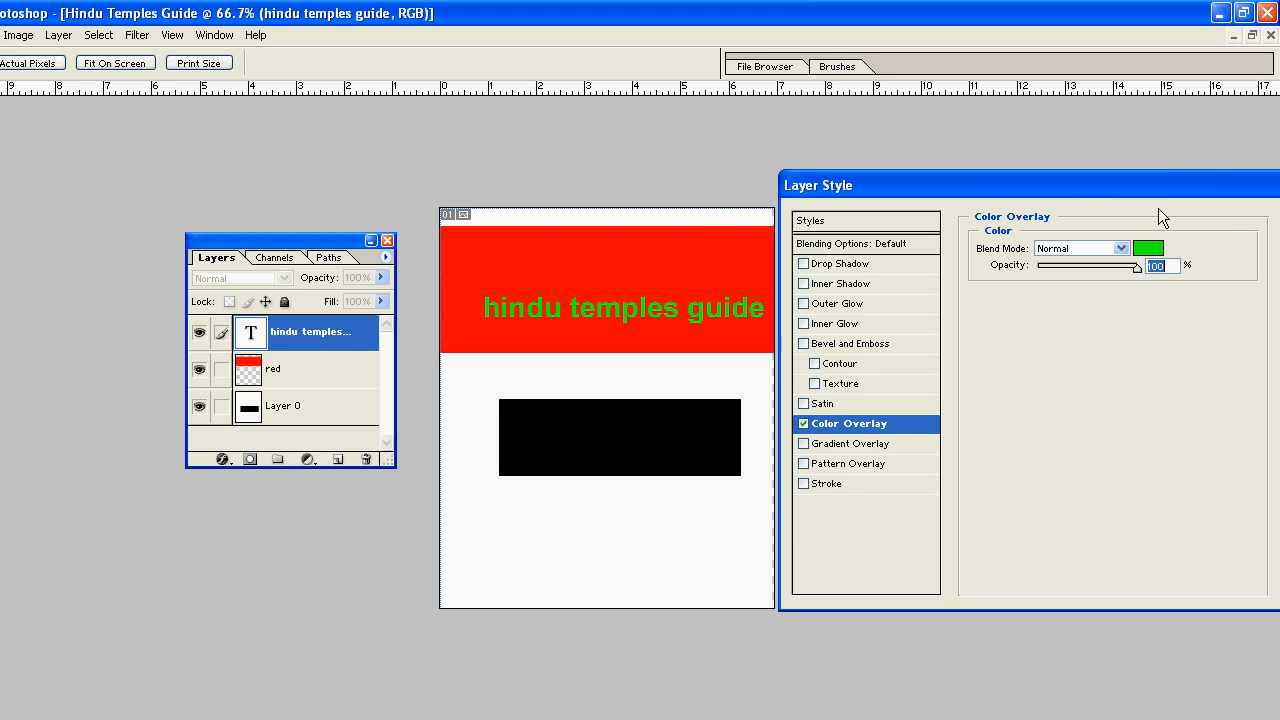
Step: Replace the text's Color Overlay with a black-to-white linear Gradient Overlay and apply the layer style
left_click(820, 443)
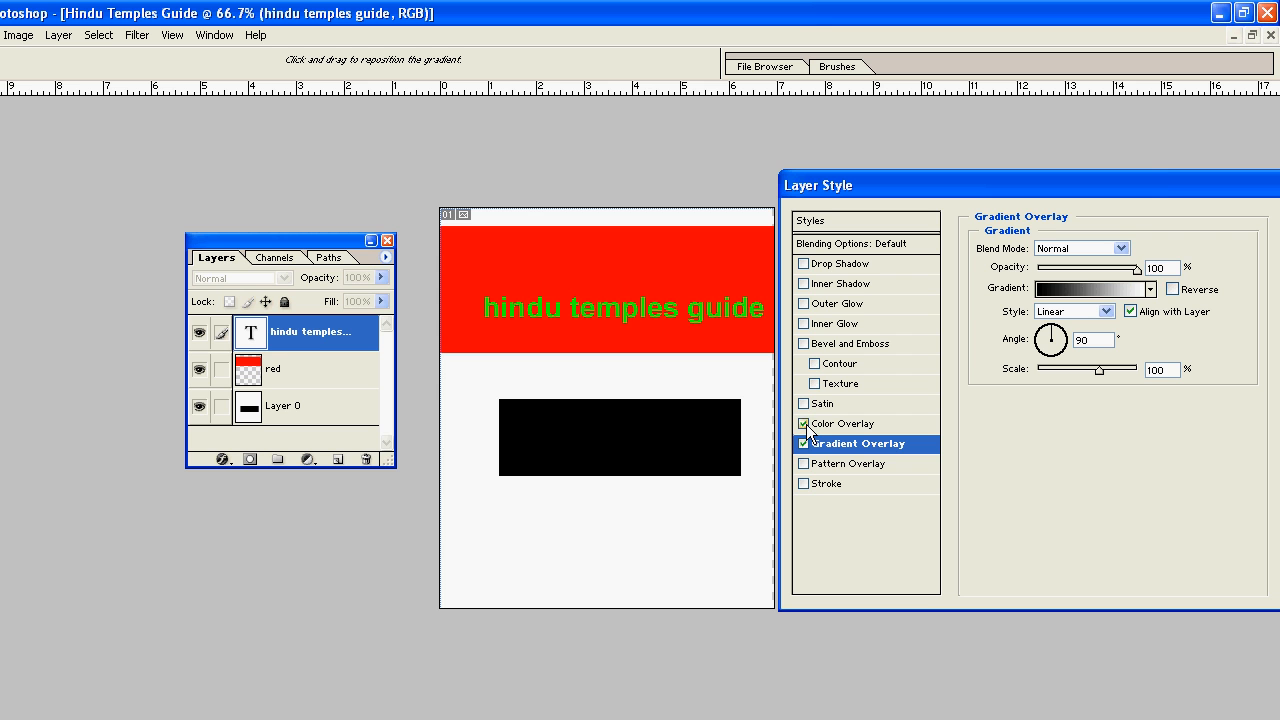
left_click(804, 424)
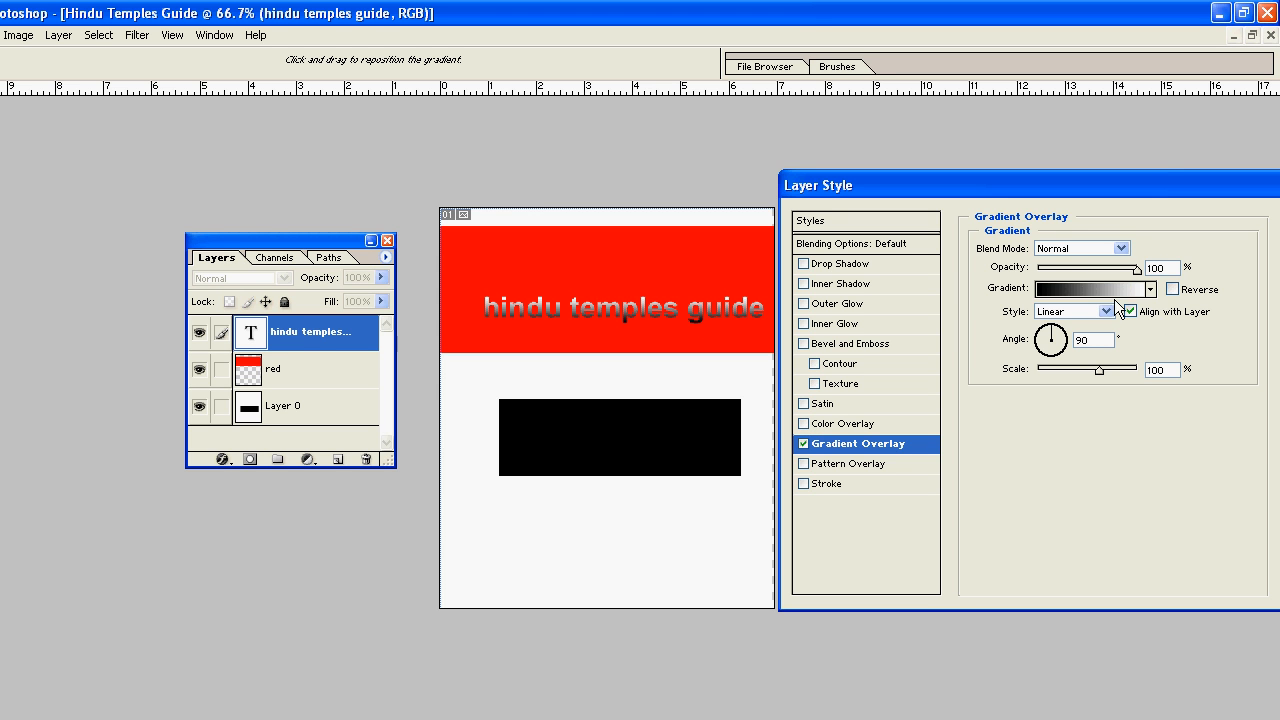
left_click_drag(1233, 181, 1092, 190)
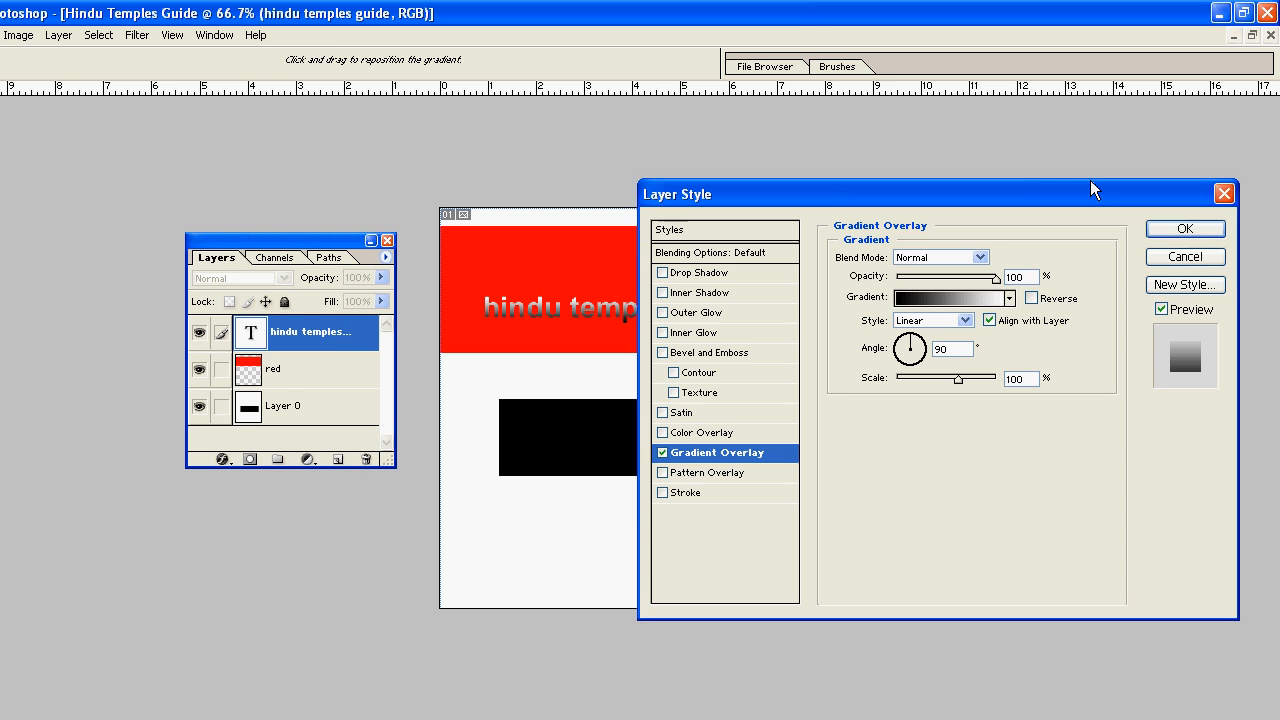
left_click(1184, 229)
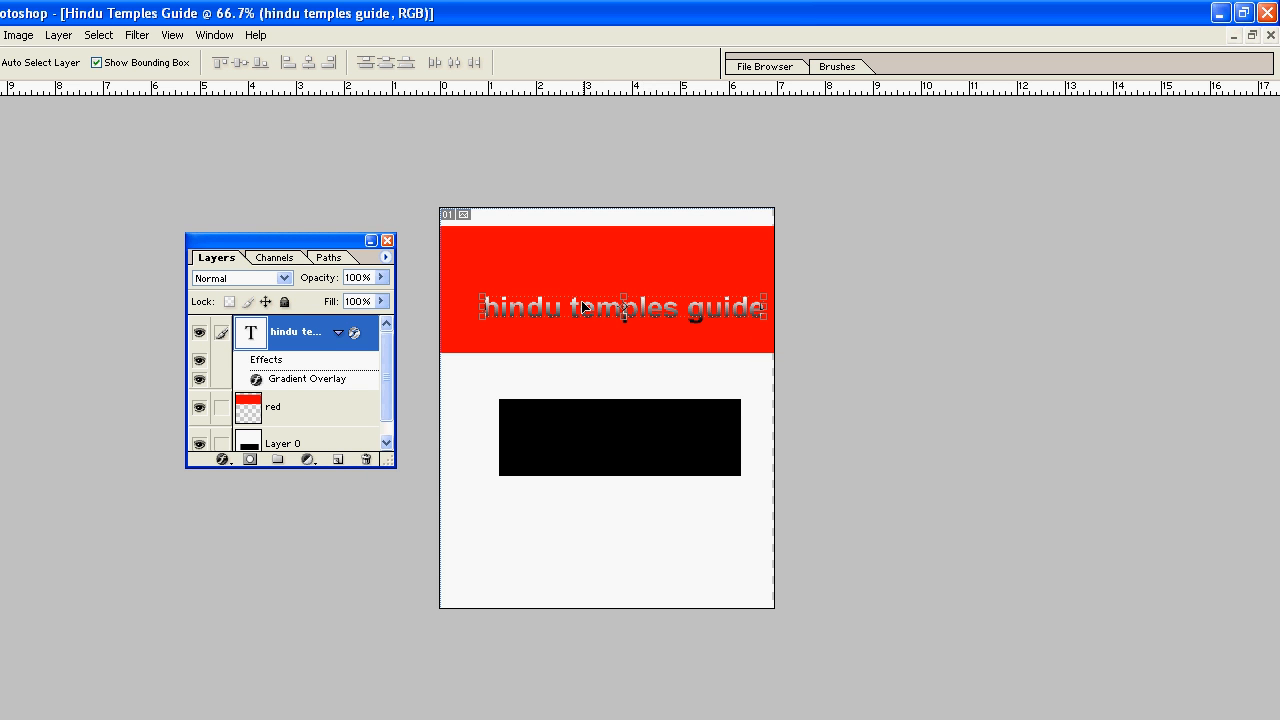
Step: Scale the title to about 116% width and 174% height so it spans the red banner, and move it up within the banner
mouse_move(504, 319)
left_mouse_down()
mouse_move(462, 336)
mouse_move(497, 327)
left_mouse_up()
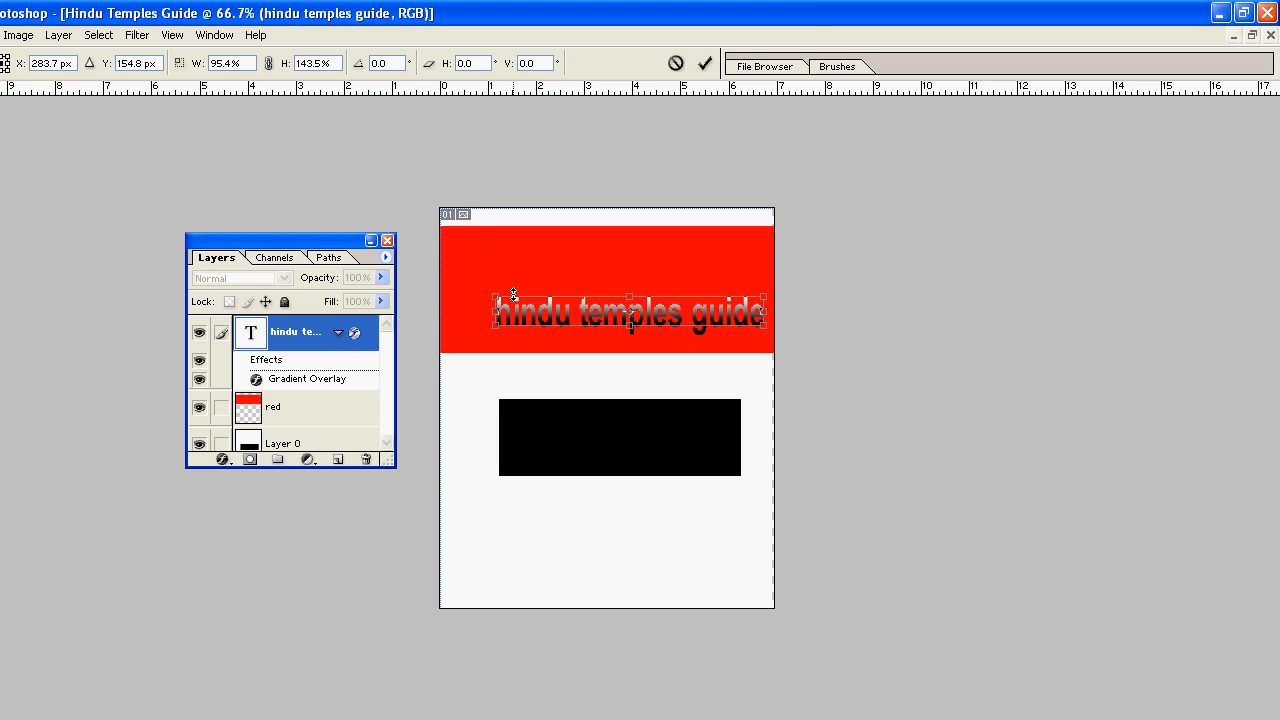
left_click_drag(489, 295, 434, 262)
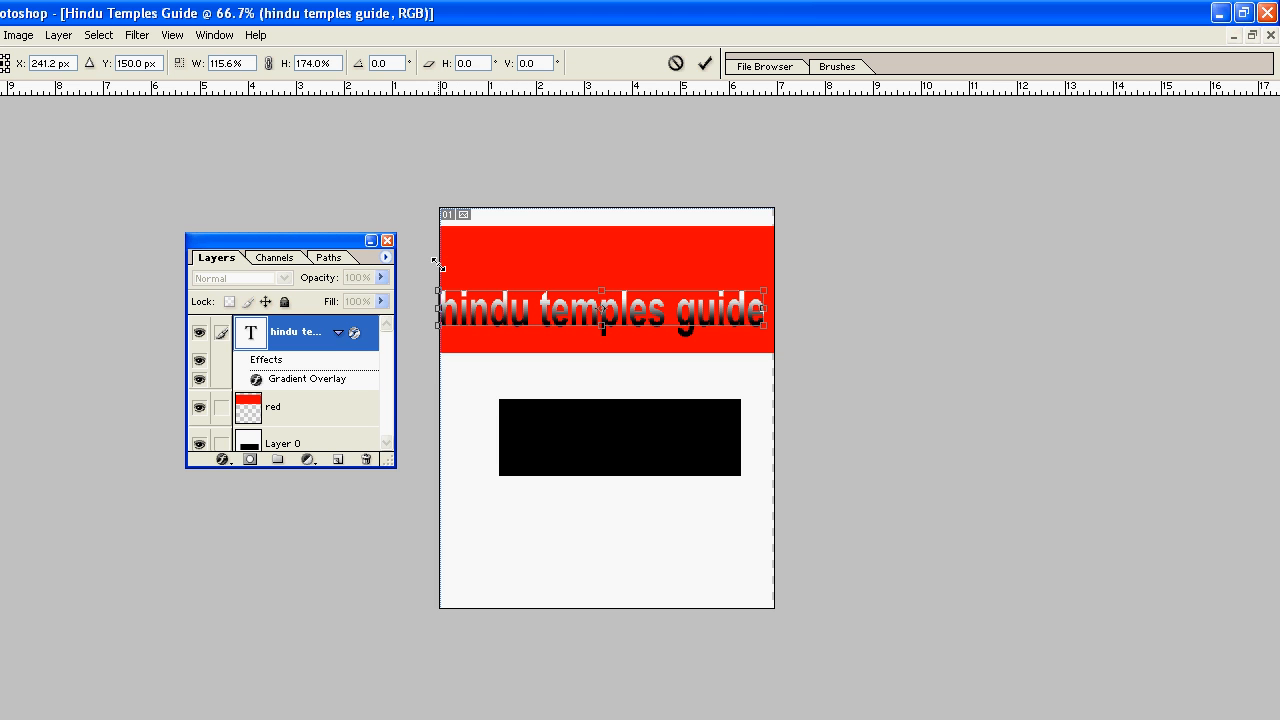
key("Return")
left_click_drag(574, 318, 580, 290)
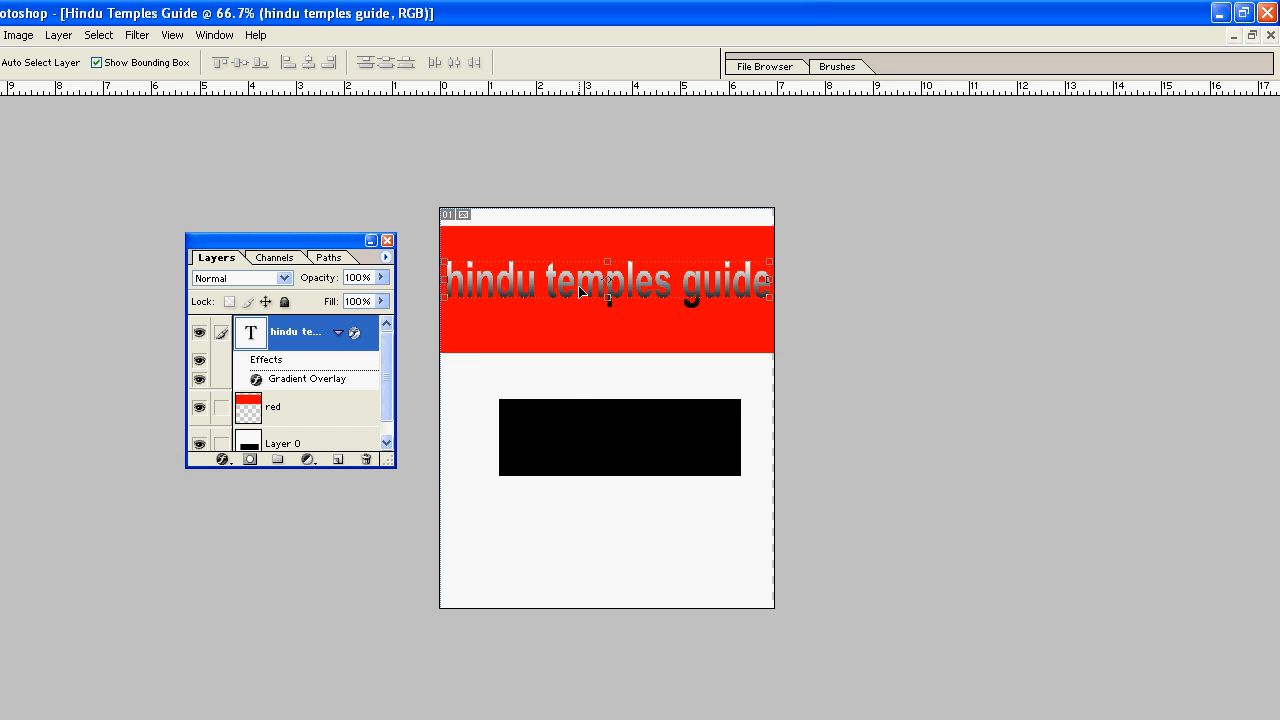
left_click(33, 35)
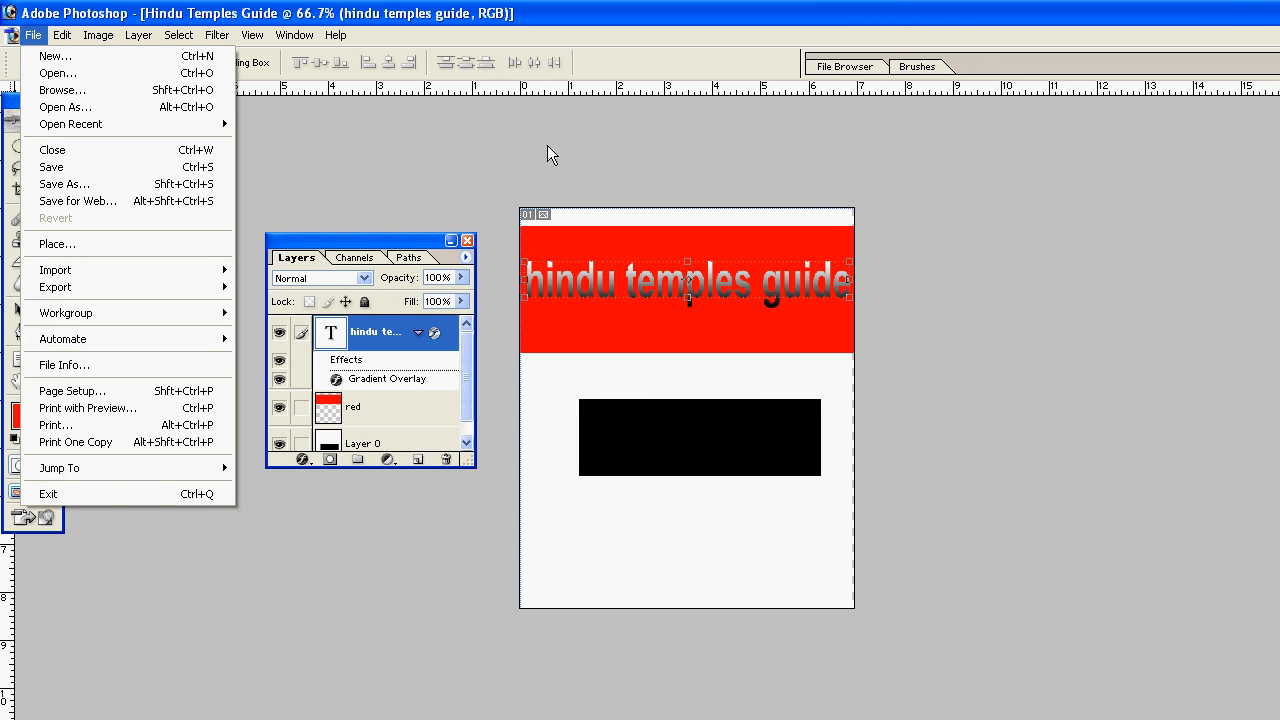
left_click(638, 175)
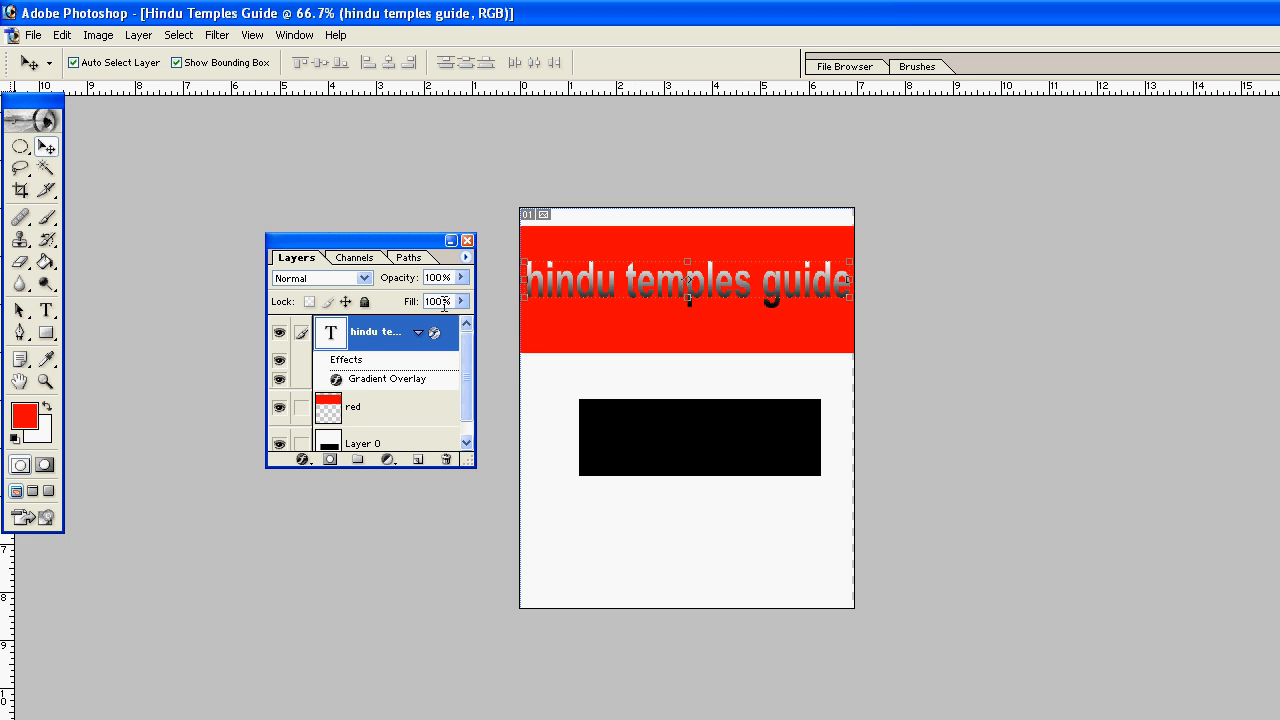
Step: Try several preset gradients in the text's Gradient Overlay and return to the black-to-white gradient
double_click(390, 380)
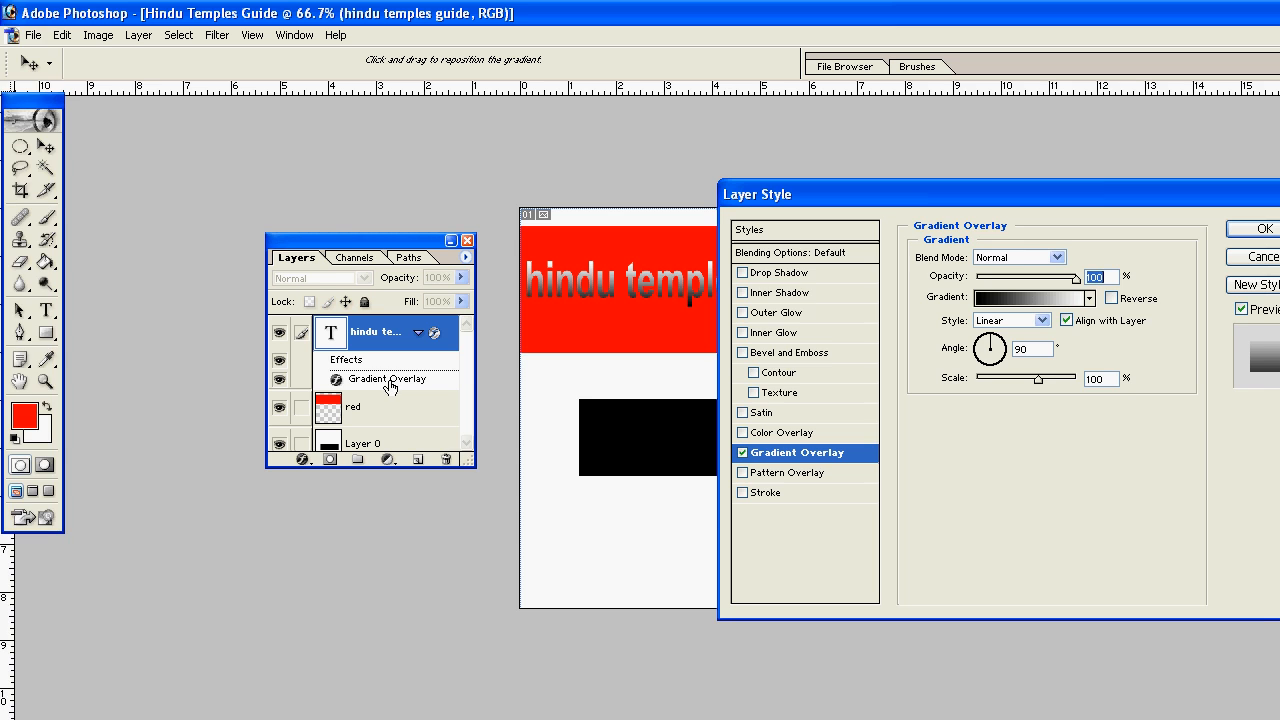
left_click_drag(988, 178, 1069, 174)
left_click(1145, 280)
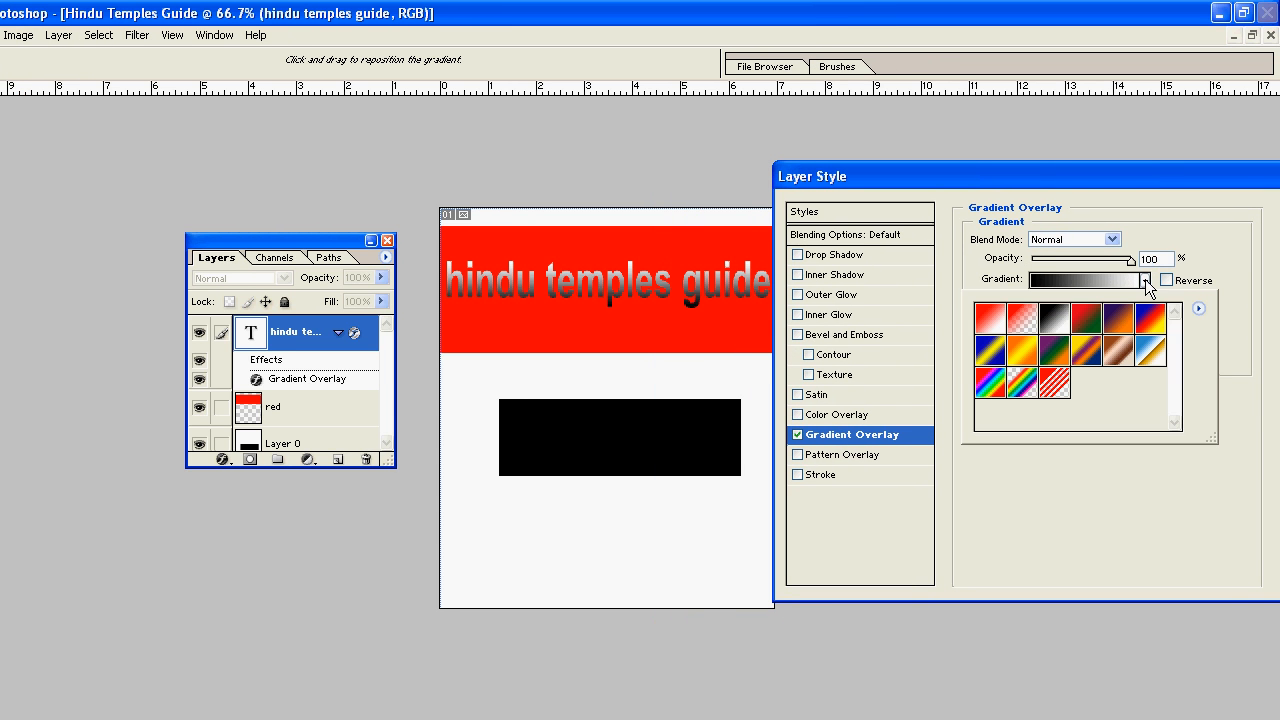
left_click(1022, 320)
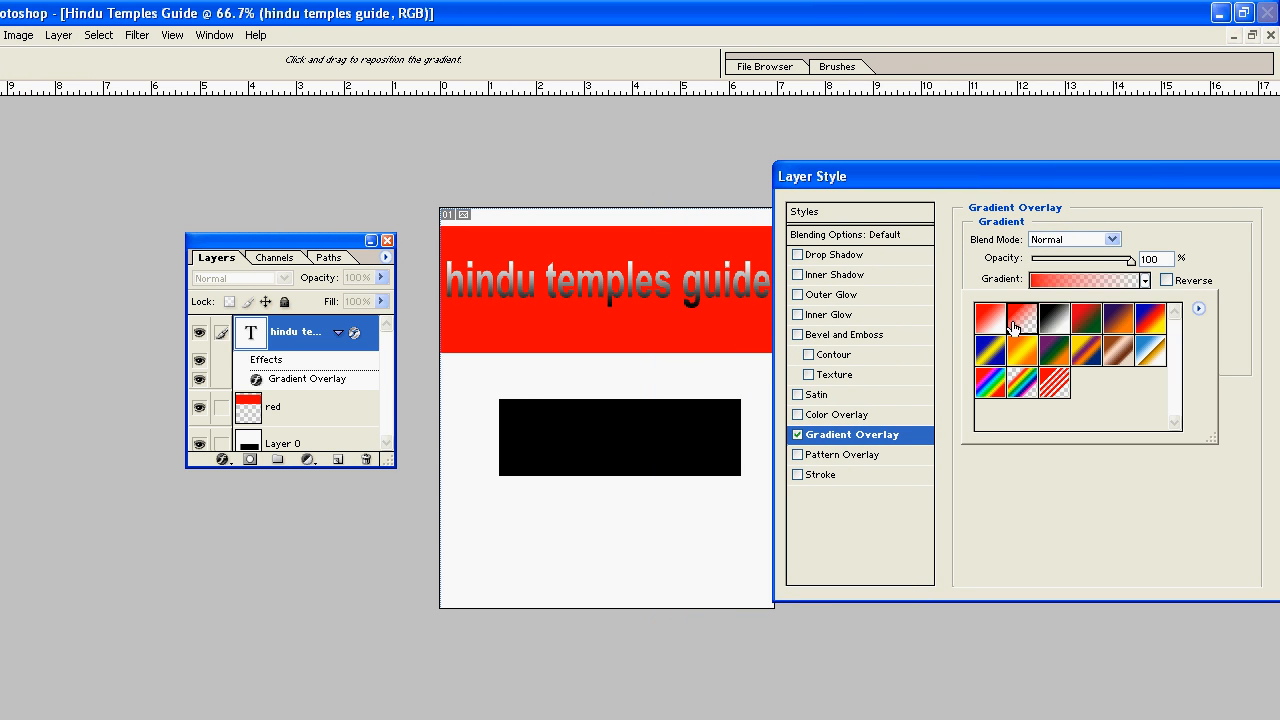
left_click(990, 326)
left_click(990, 352)
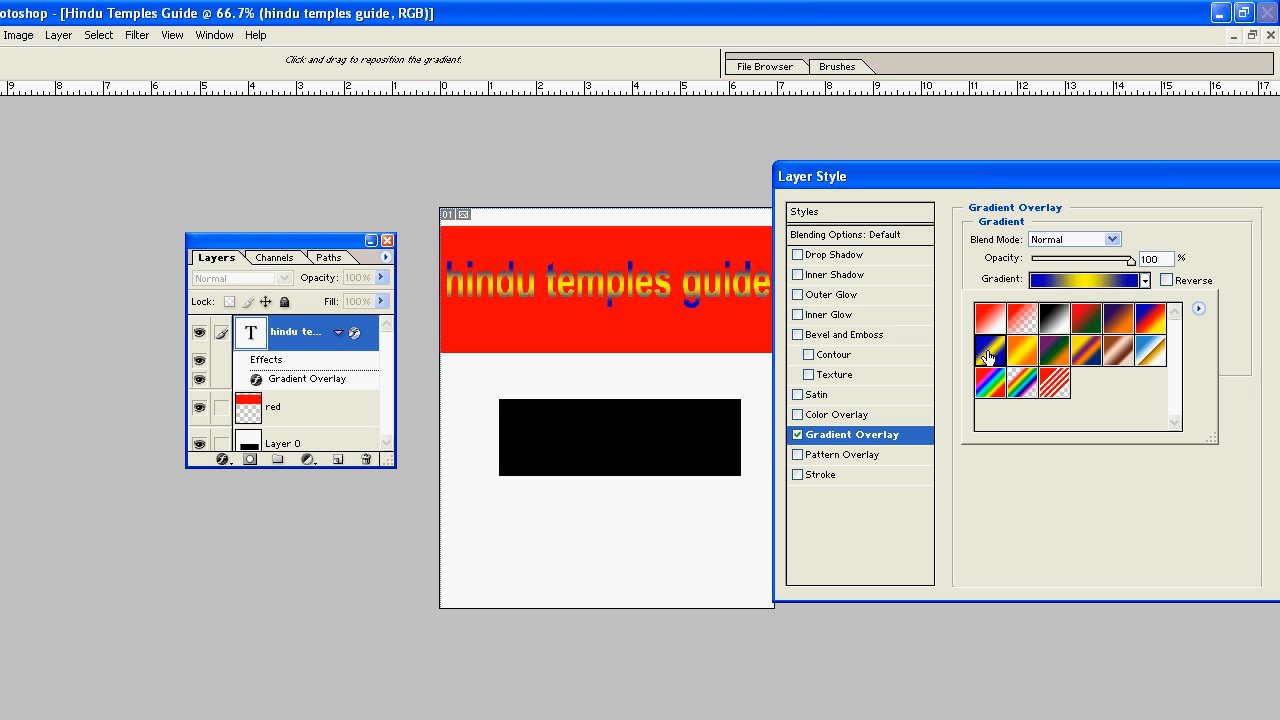
left_click(1020, 355)
left_click(1054, 352)
left_click(1140, 352)
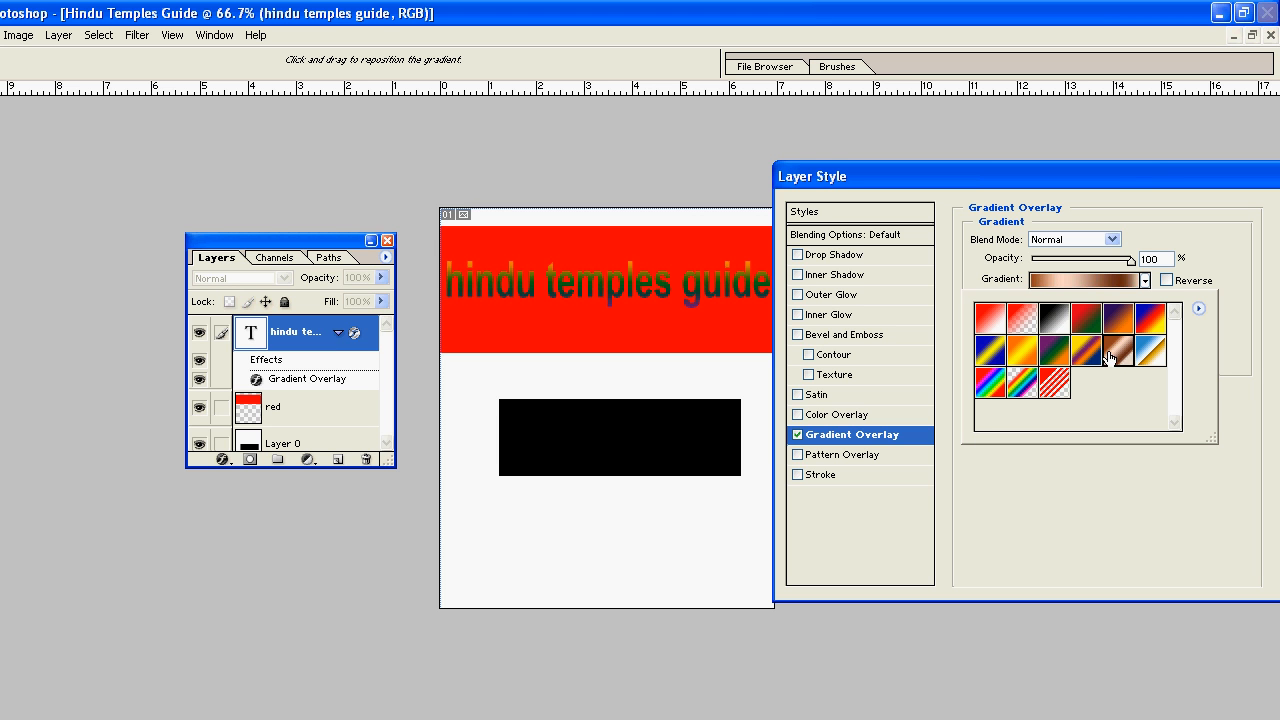
left_click(1020, 382)
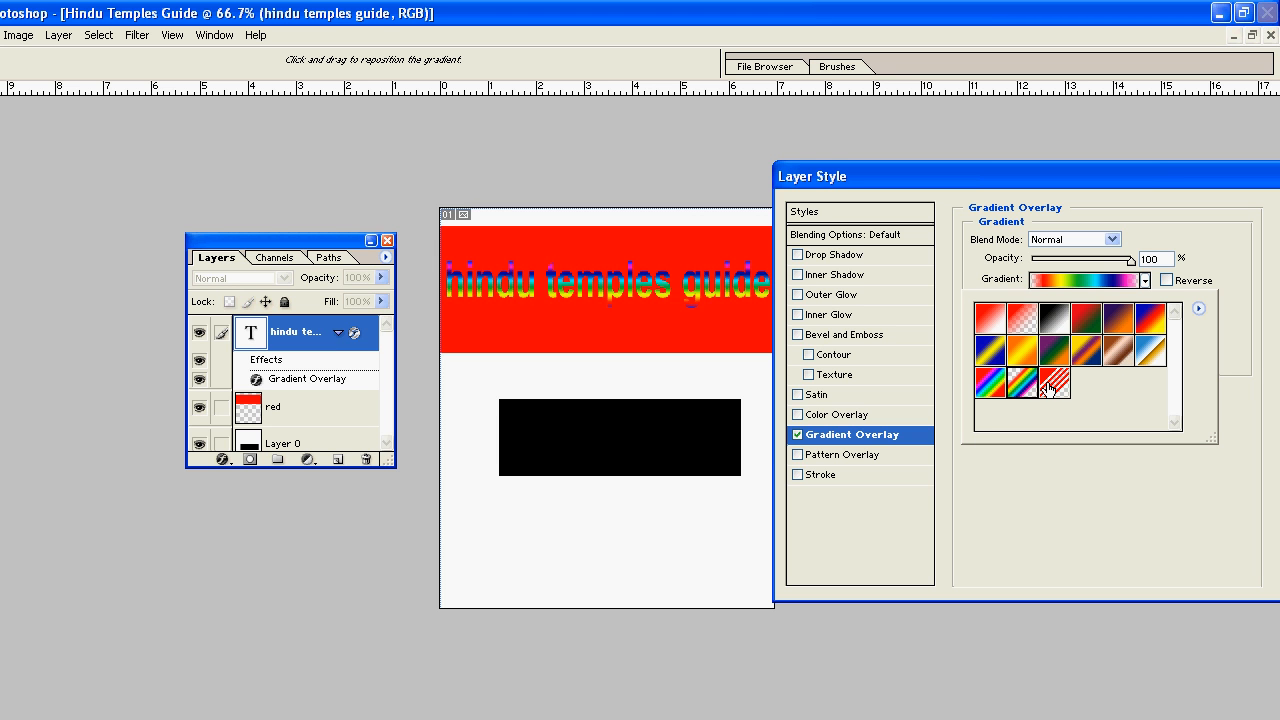
left_click(1054, 382)
left_click(990, 318)
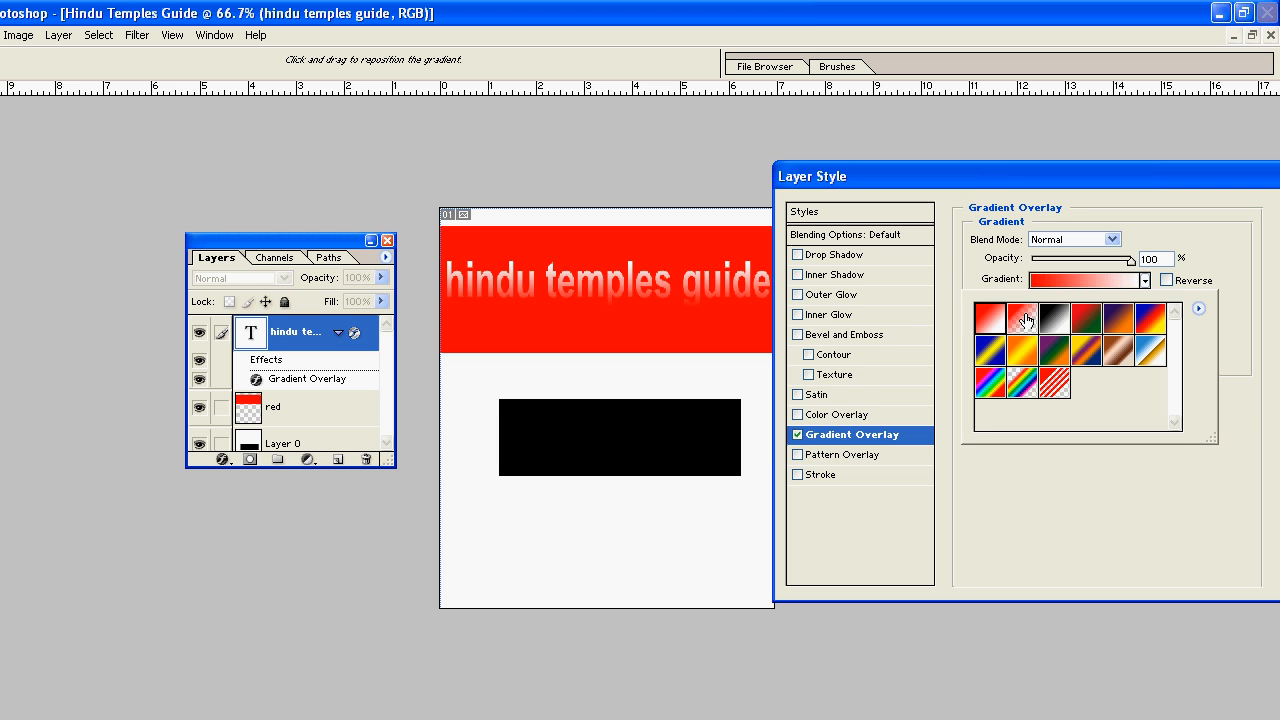
left_click(1022, 318)
left_click(1054, 318)
Step: Turn off the text's Gradient Overlay and enable Pattern Overlay instead
left_click_drag(985, 176, 928, 119)
left_click(744, 377)
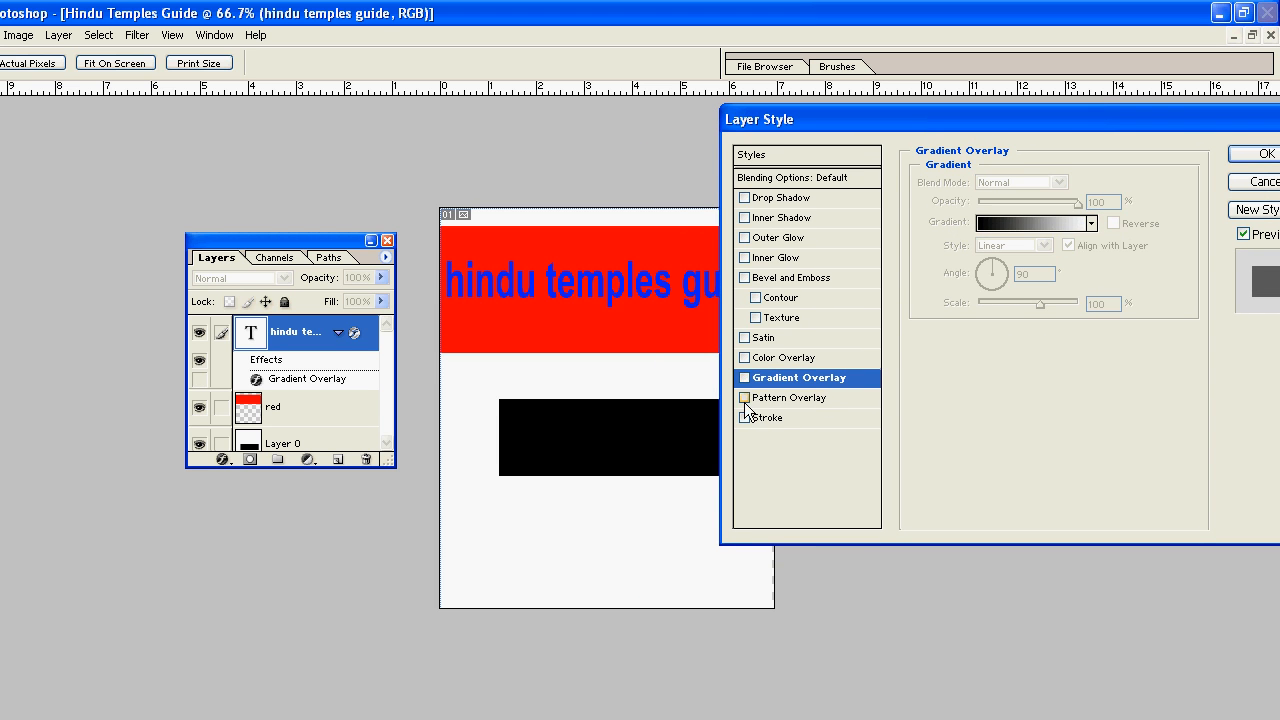
left_click(746, 421)
left_click(746, 421)
left_click(744, 397)
left_click(772, 400)
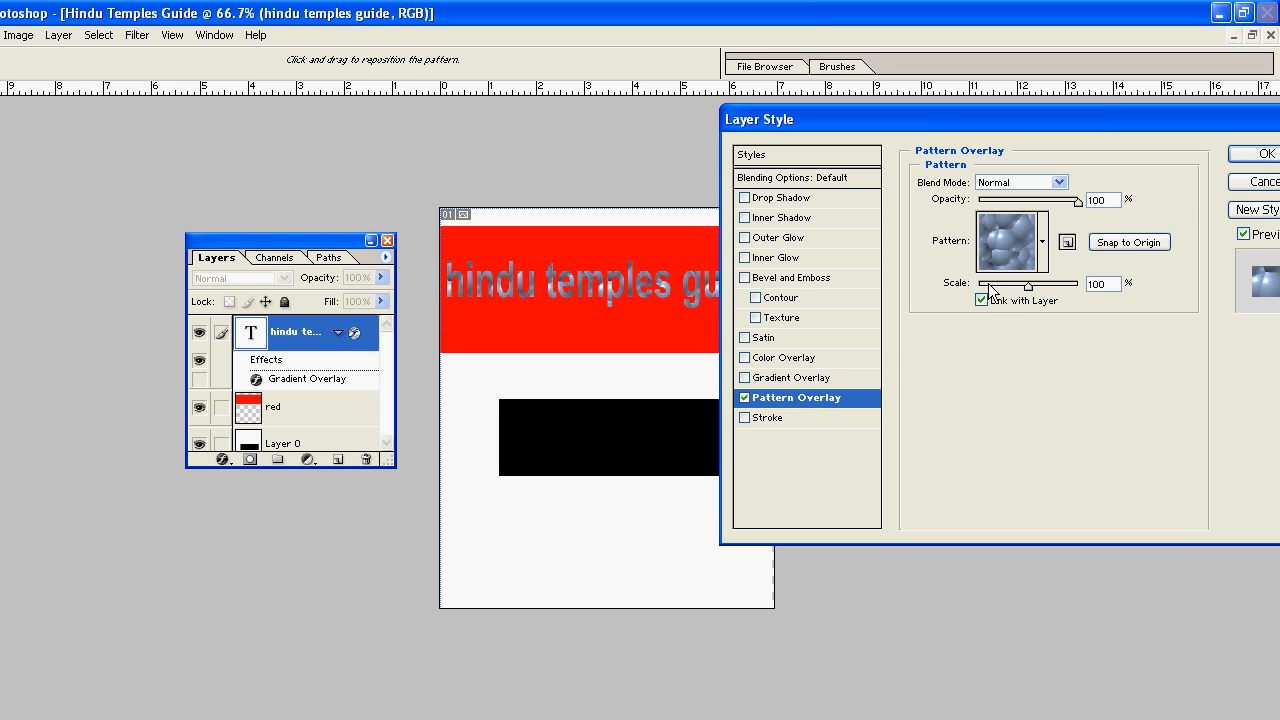
Step: Try several patterns for the text's Pattern Overlay and pick the first portrait pattern of the person in yellow
left_click(1043, 242)
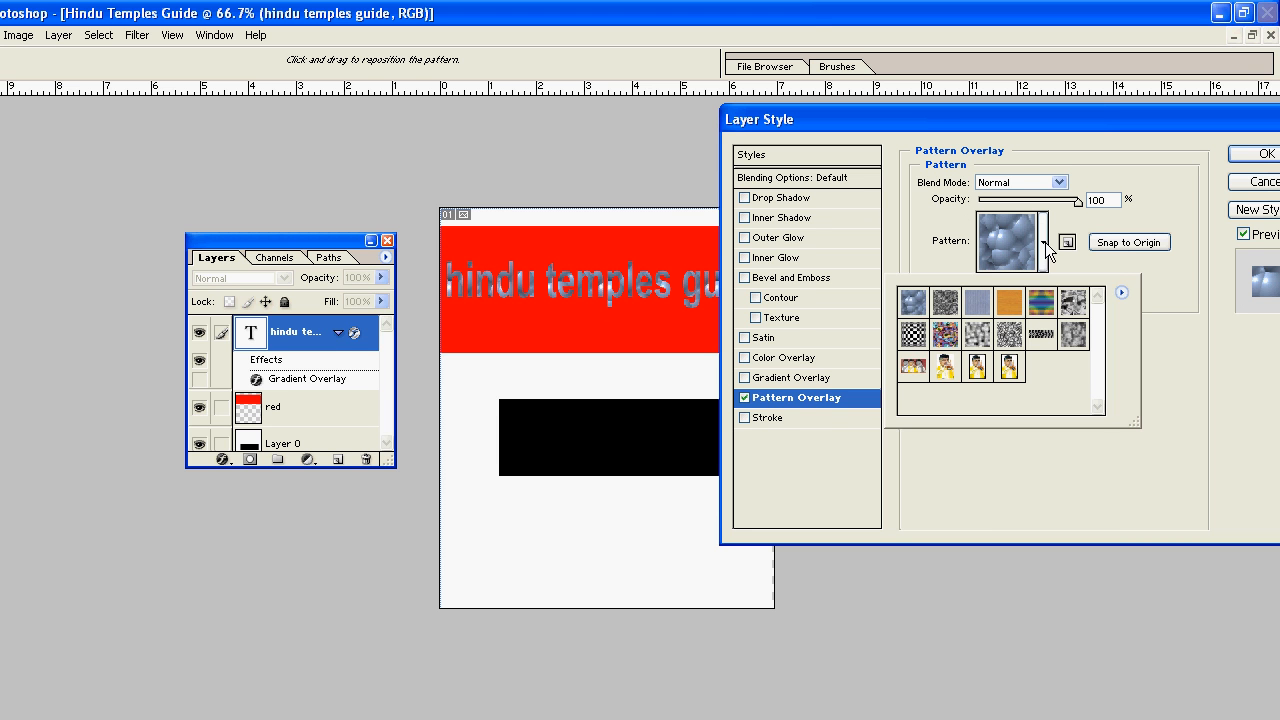
left_click(1008, 336)
left_click(1008, 368)
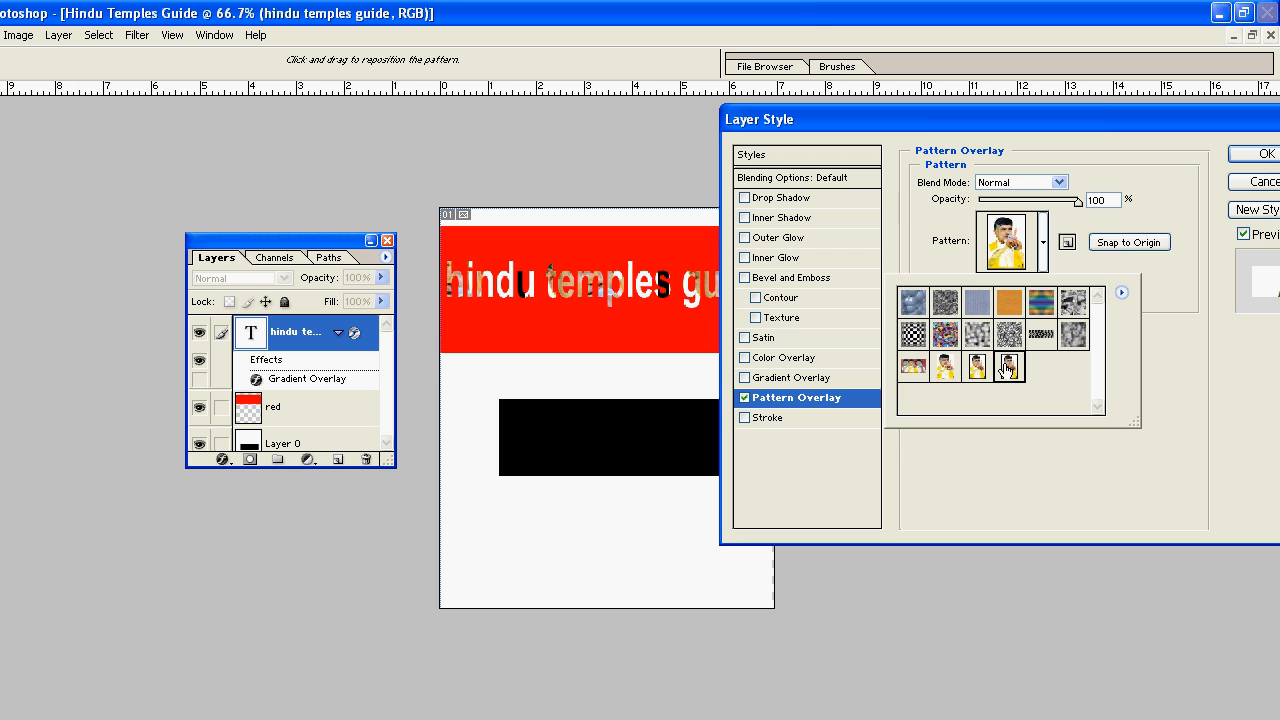
left_click(945, 335)
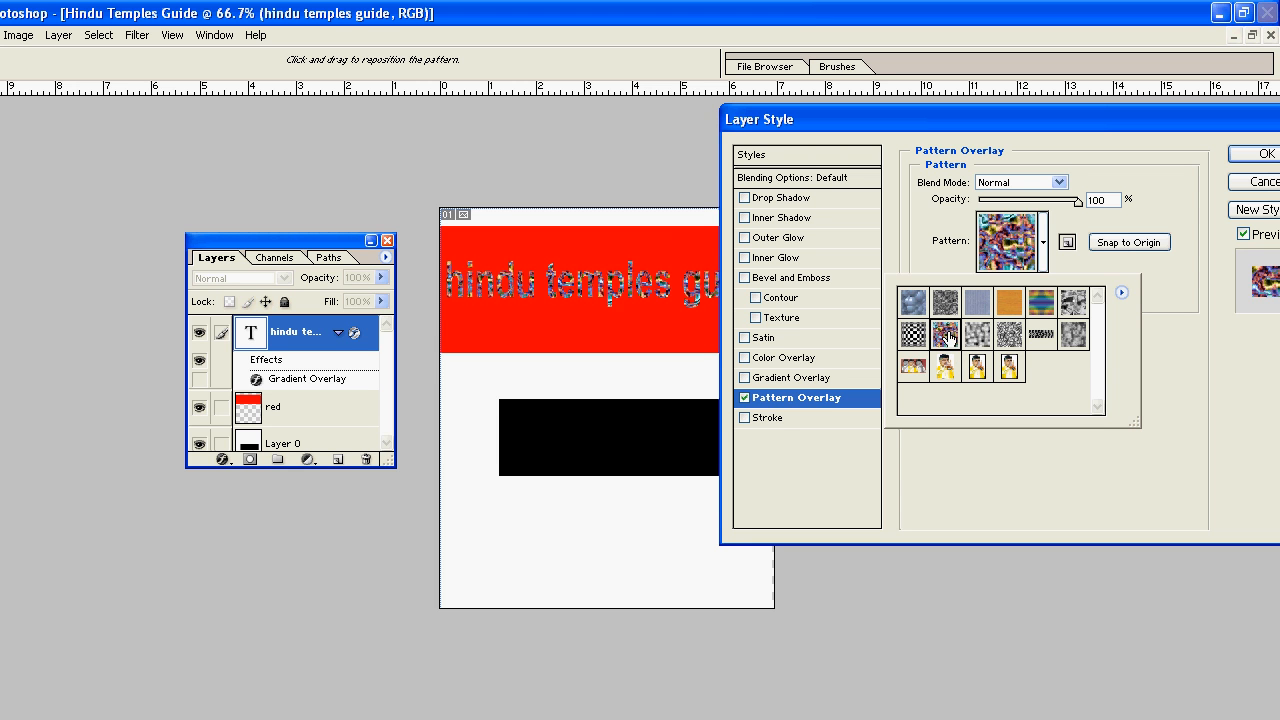
left_click(977, 336)
left_click(971, 311)
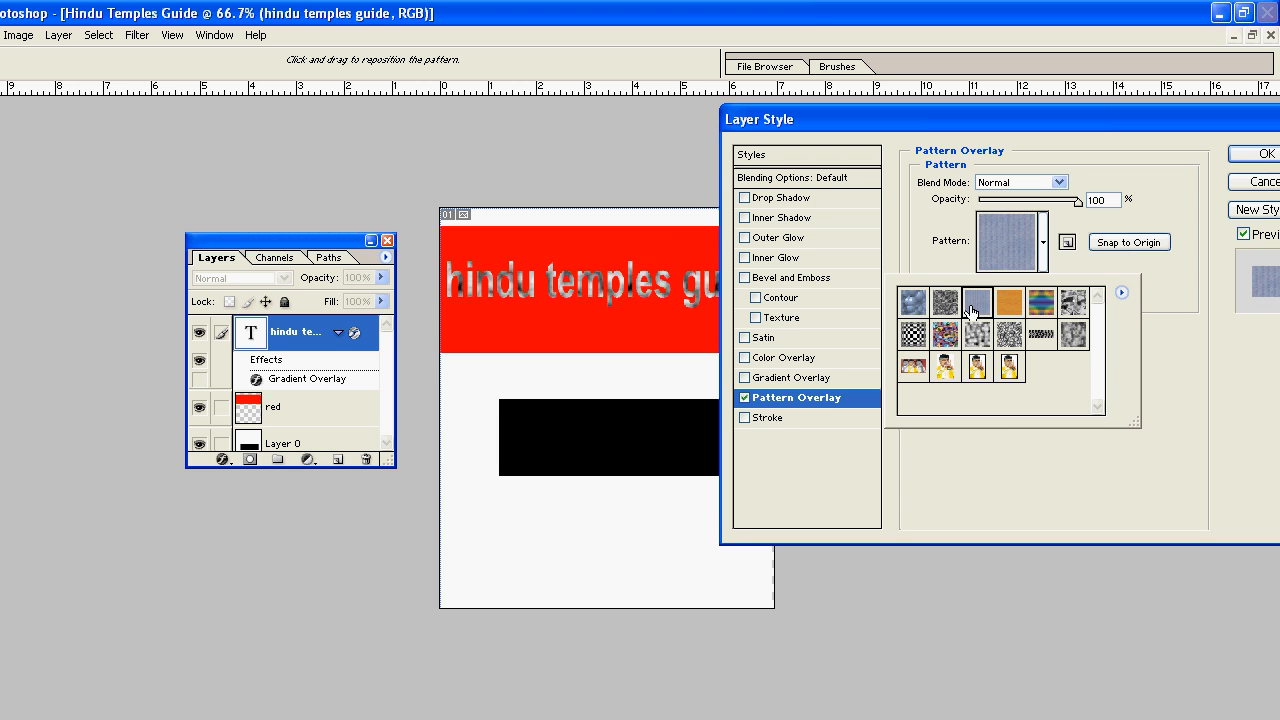
left_click(943, 308)
left_click(944, 366)
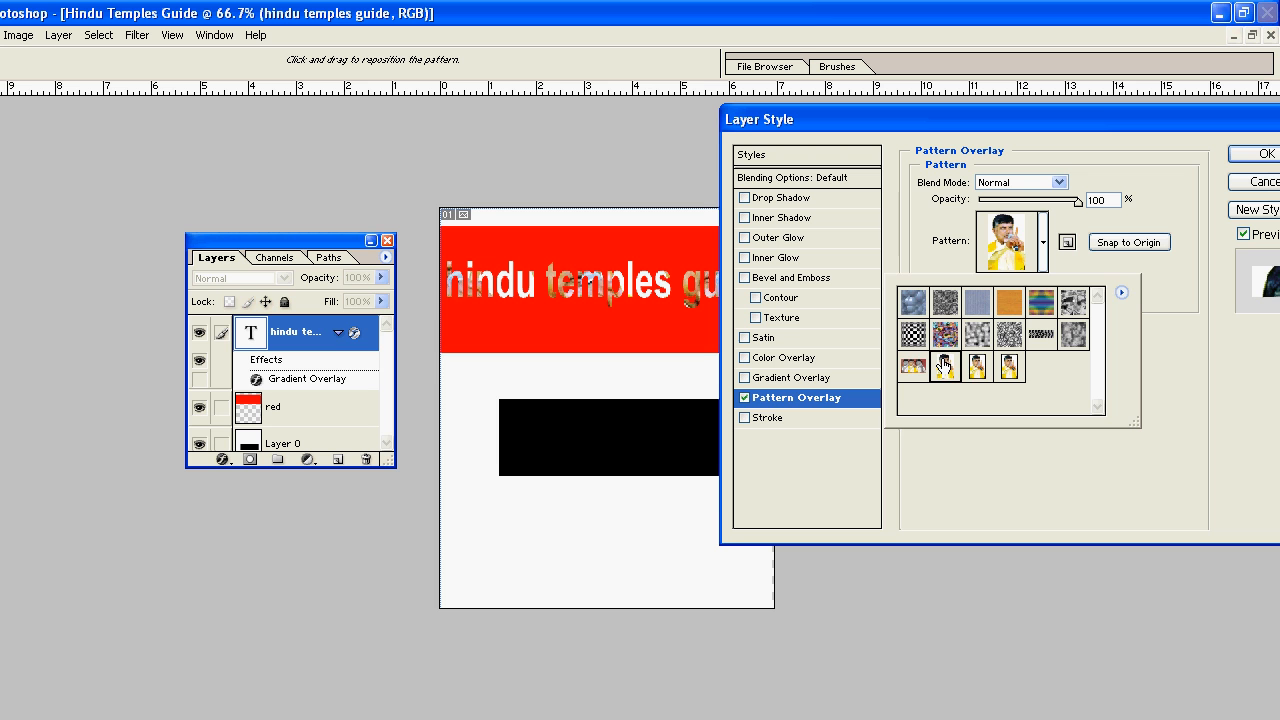
Step: Reposition the portrait pattern inside the title's letters and apply the layer style
left_click(687, 317)
left_click_drag(612, 259, 812, 320)
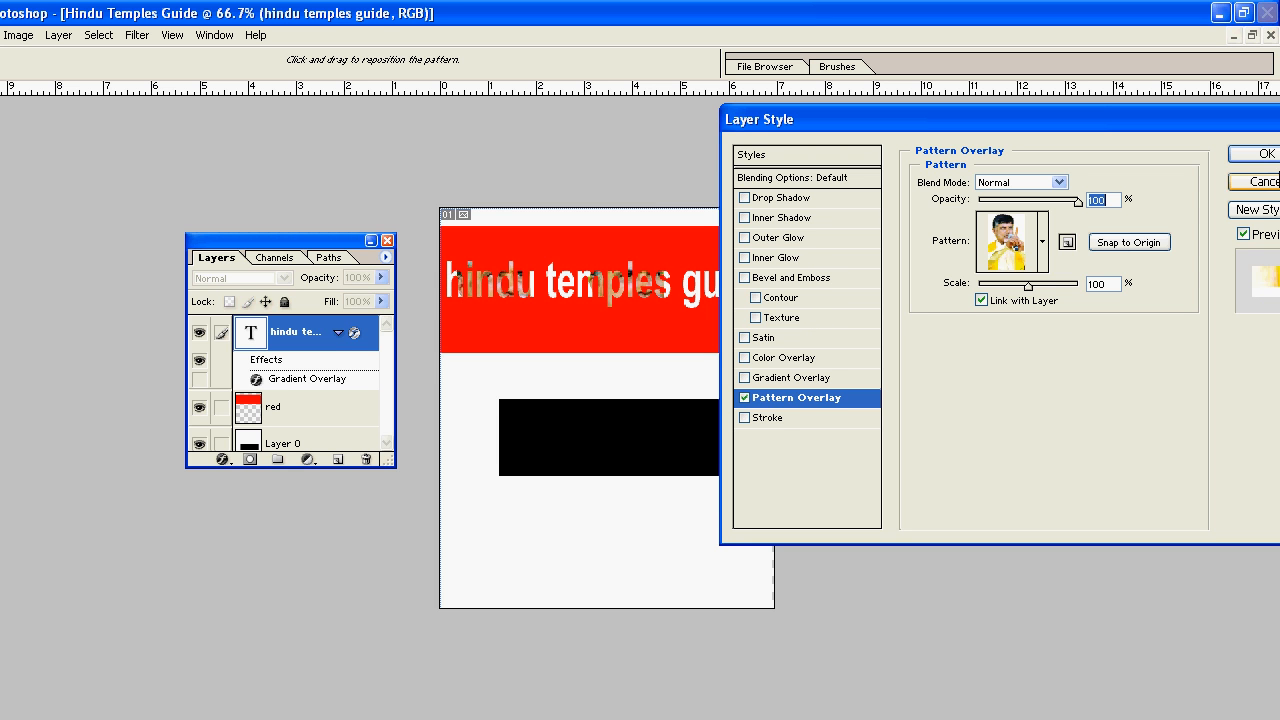
left_click(1264, 158)
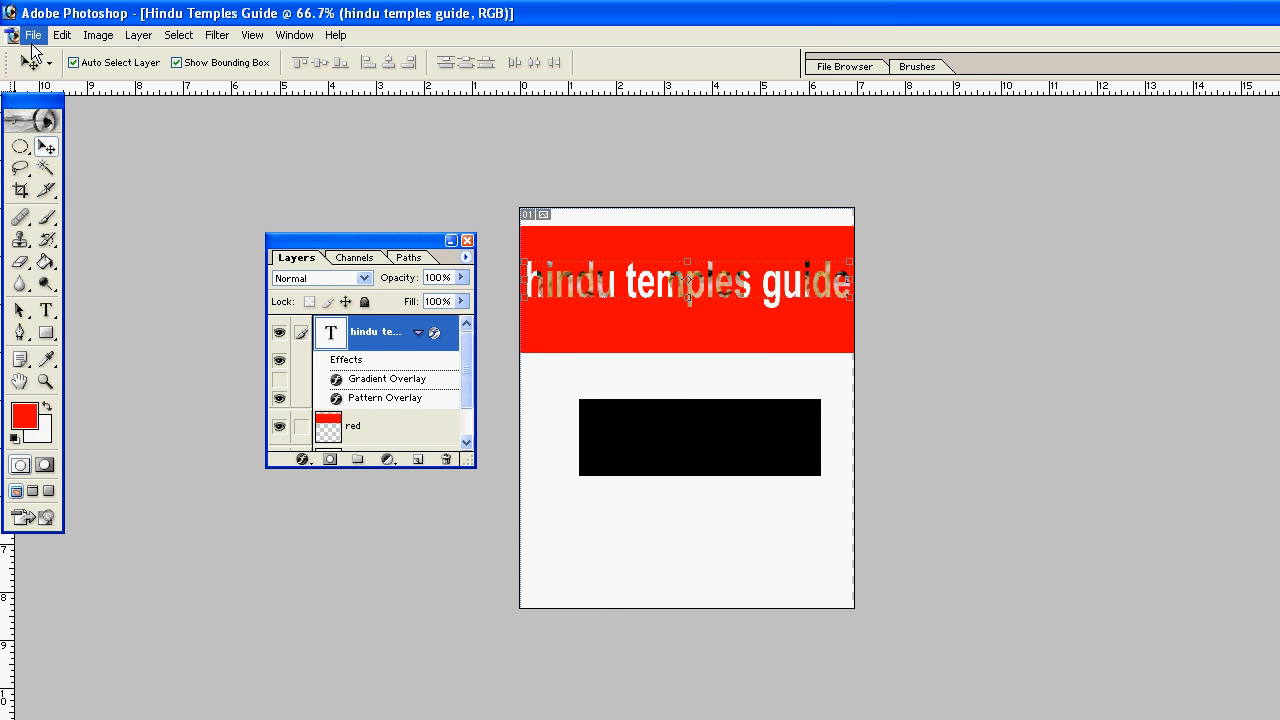
Step: Create a new transparent RGB document of 800 x 600 pixels at 72 pixels/inch and maximize its window
left_click(33, 37)
left_click(50, 56)
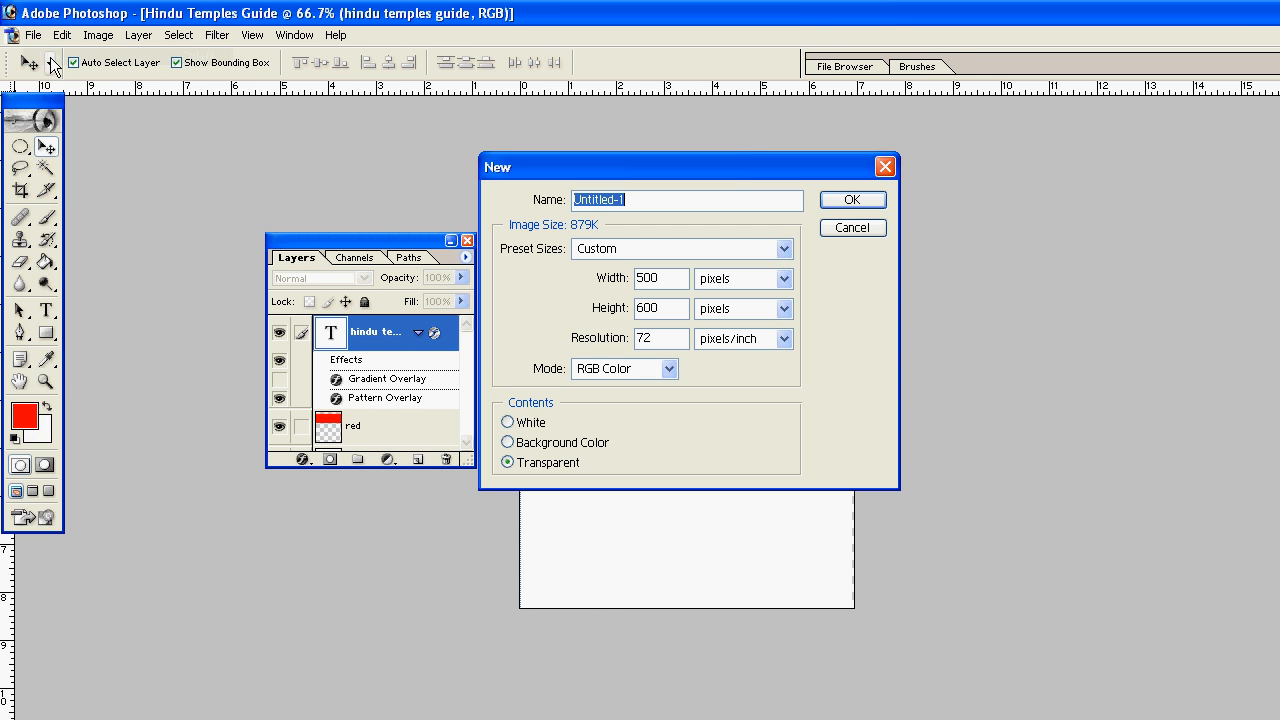
double_click(646, 280)
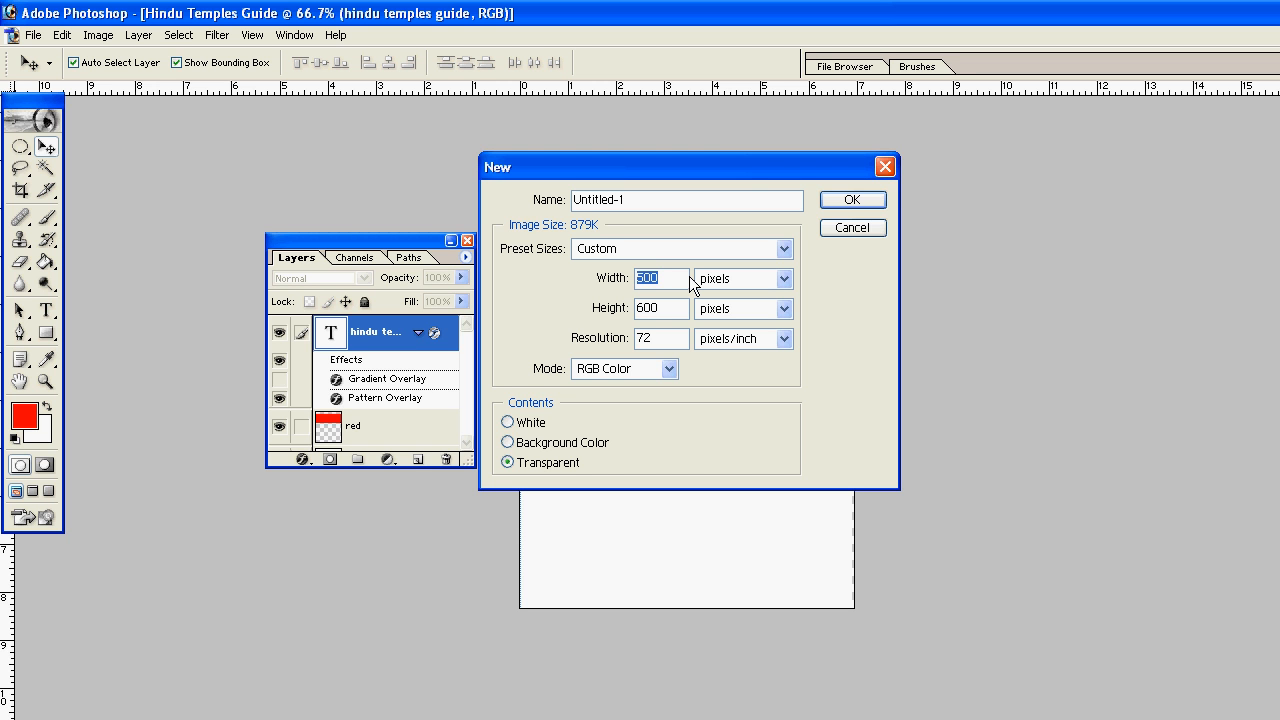
type("800")
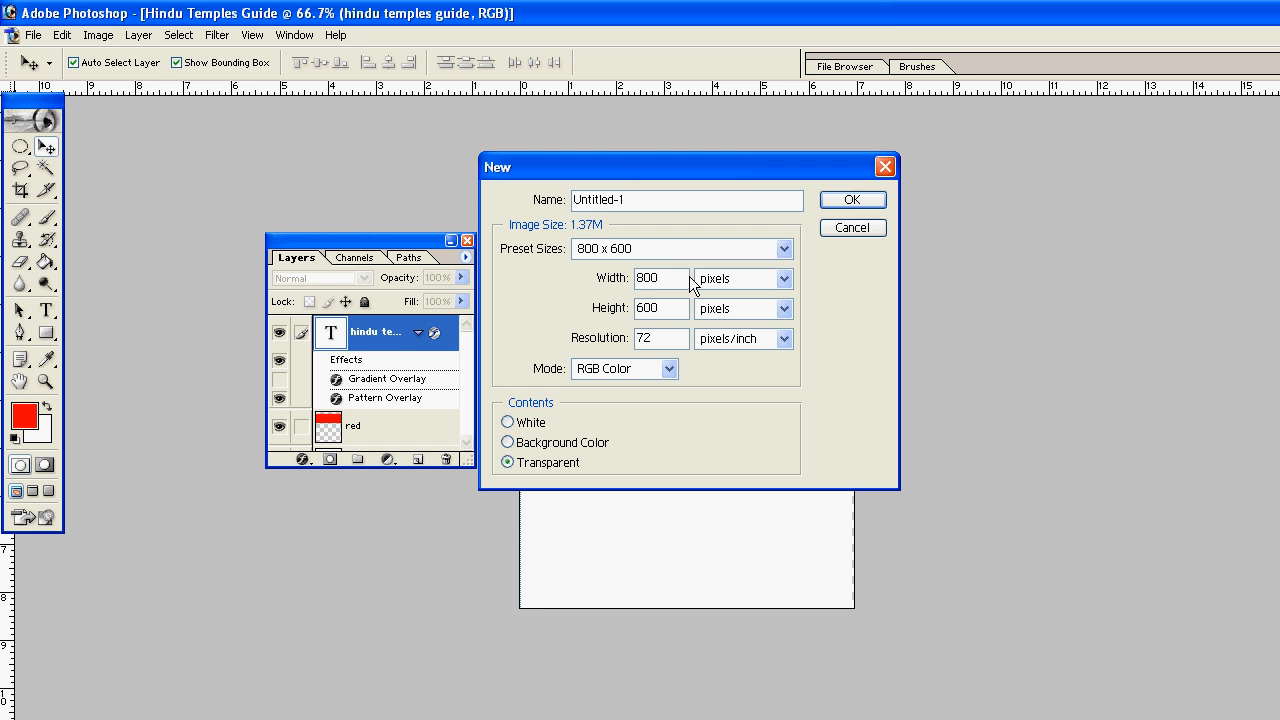
left_click(850, 200)
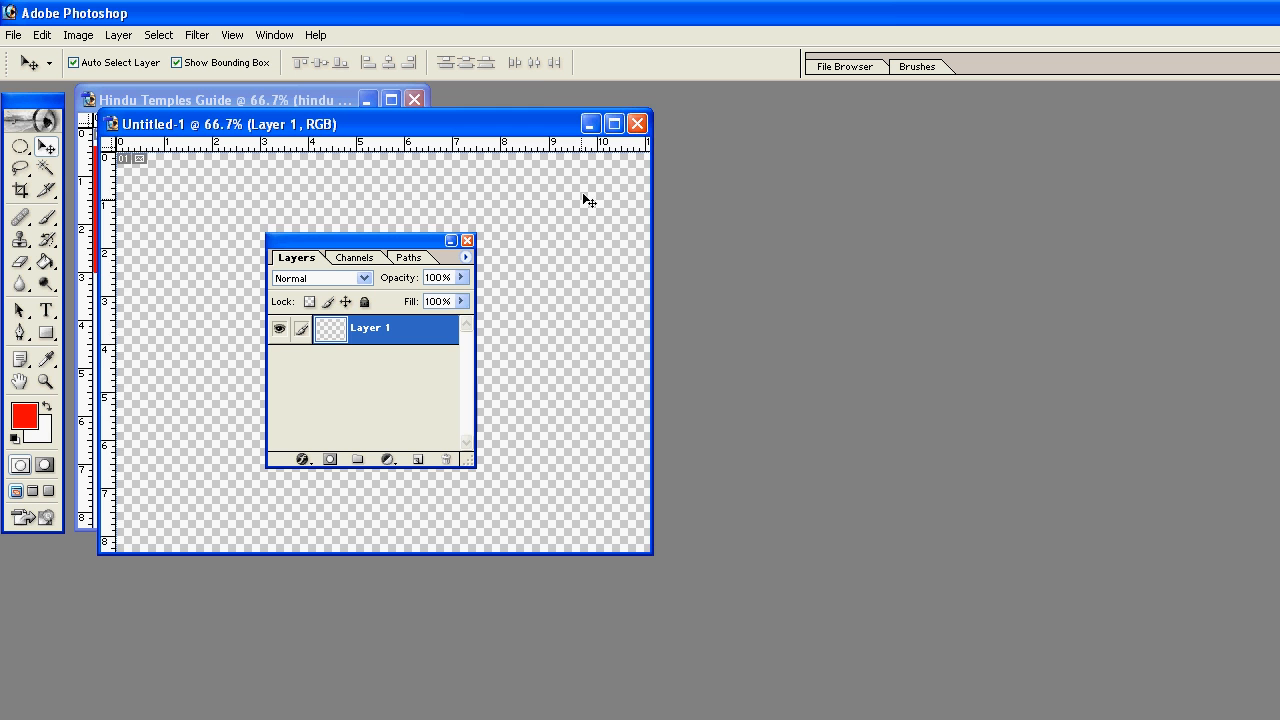
left_click(614, 124)
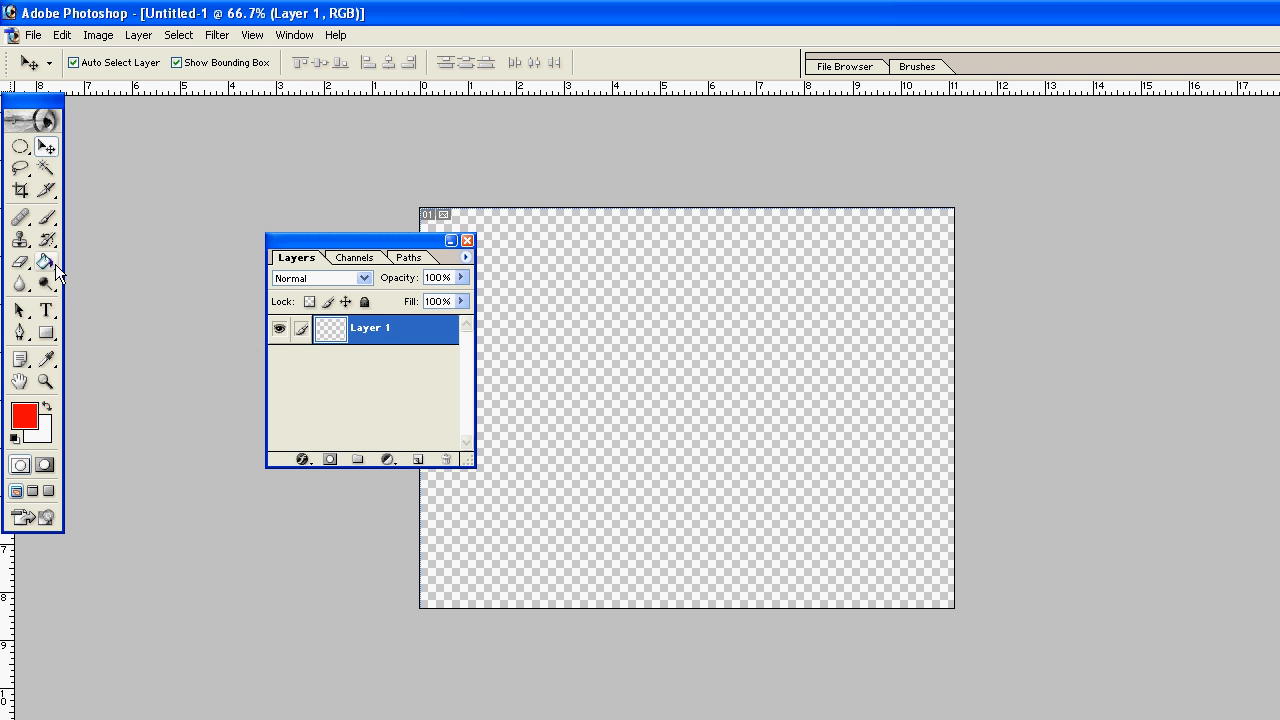
Step: Fill the new document's empty layer with the red foreground colour using the Paint Bucket tool
left_click(55, 264)
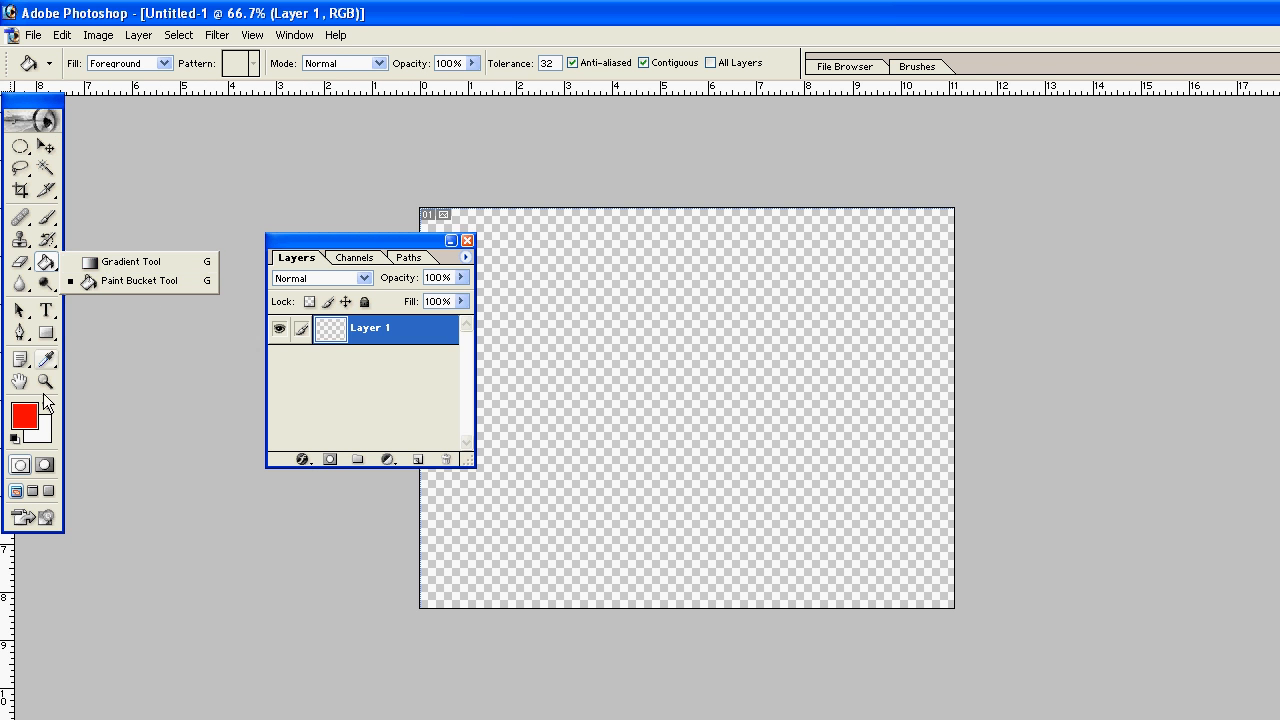
left_click(100, 281)
left_click(702, 323)
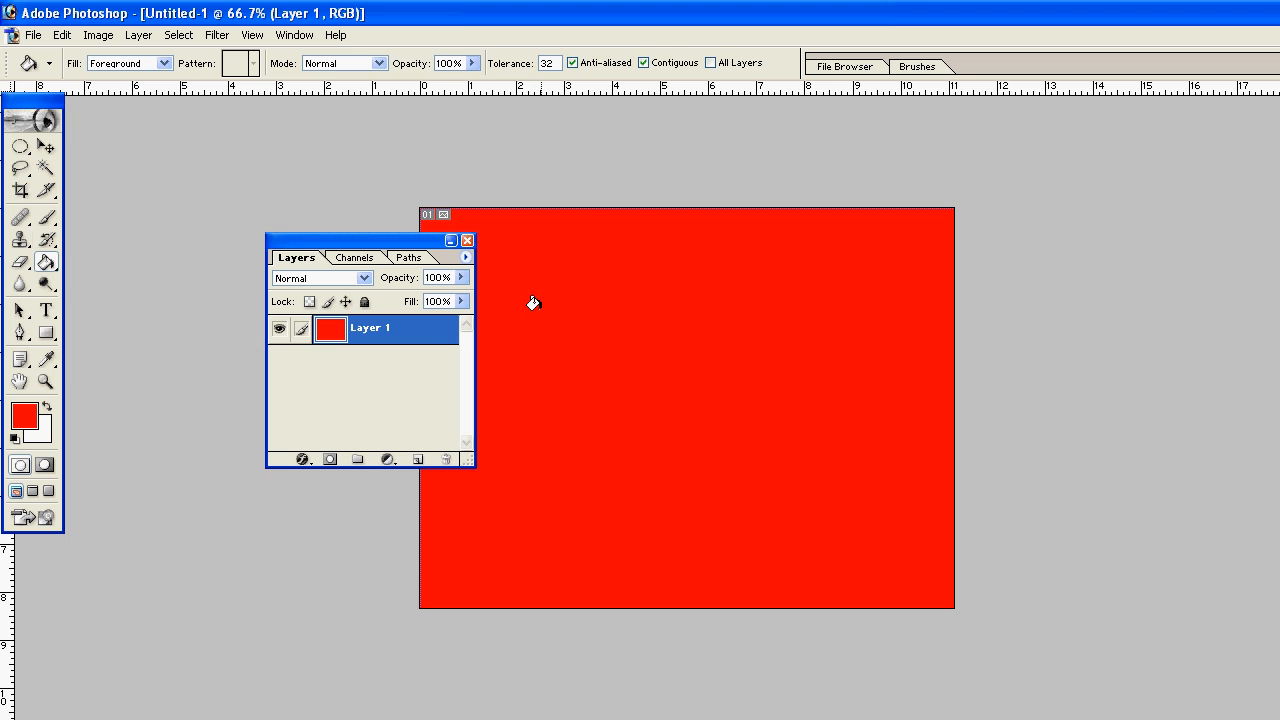
Step: Add the text "temples guide" in 43.45 pt Arial Bold near the middle of the red canvas
left_click(46, 310)
left_click(144, 306)
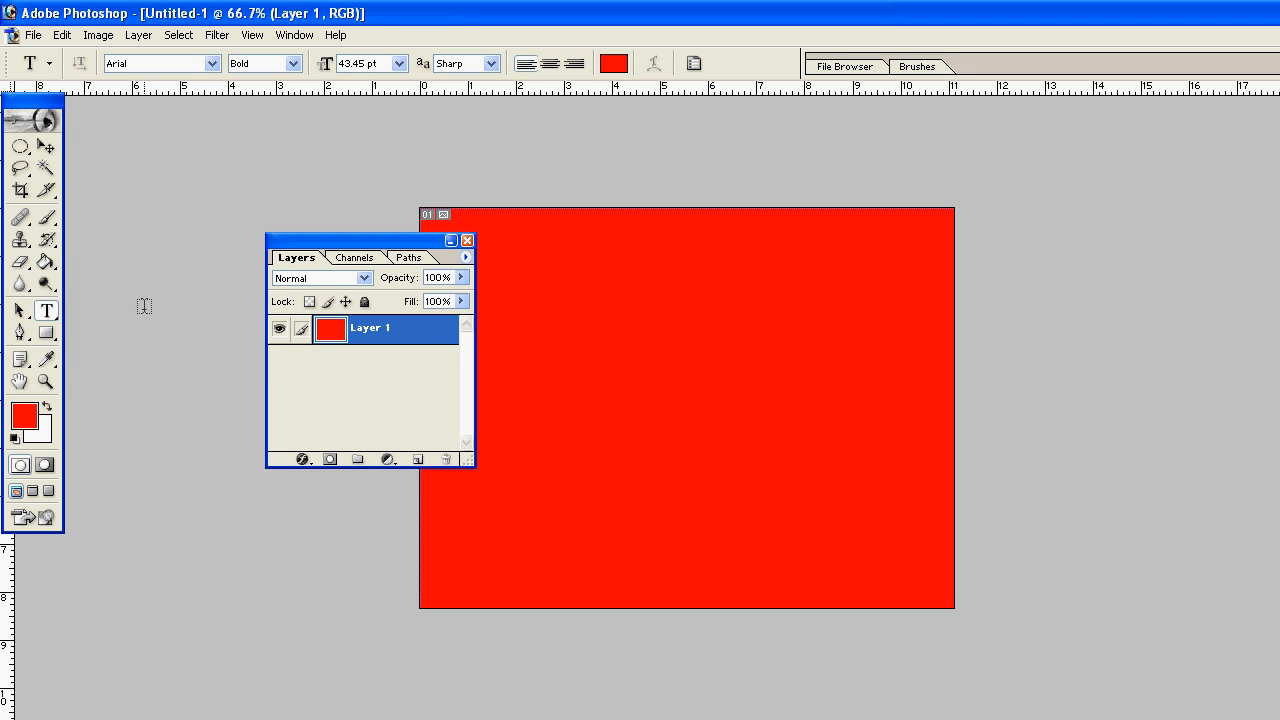
left_click(628, 362)
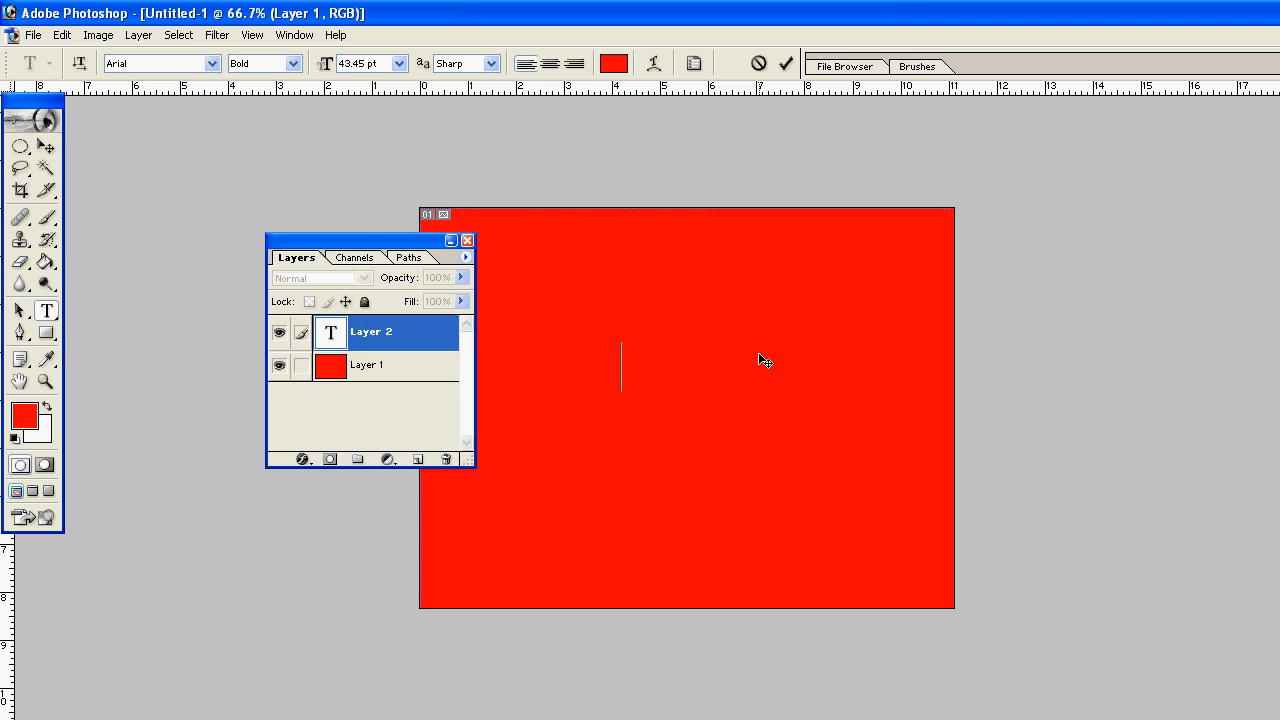
type("thishidden in mys")
key("BackSpace")
key("BackSpace")
key("BackSpace")
key("BackSpace")
key("BackSpace")
key("BackSpace")
key("BackSpace")
key("BackSpace")
key("BackSpace")
key("BackSpace")
key("BackSpace")
key("BackSpace")
key("BackSpace")
type("the mystery is")
Step: Recolour the whole "temples guide" text to white (FFFFFF) and commit it
key("ctrl+a")
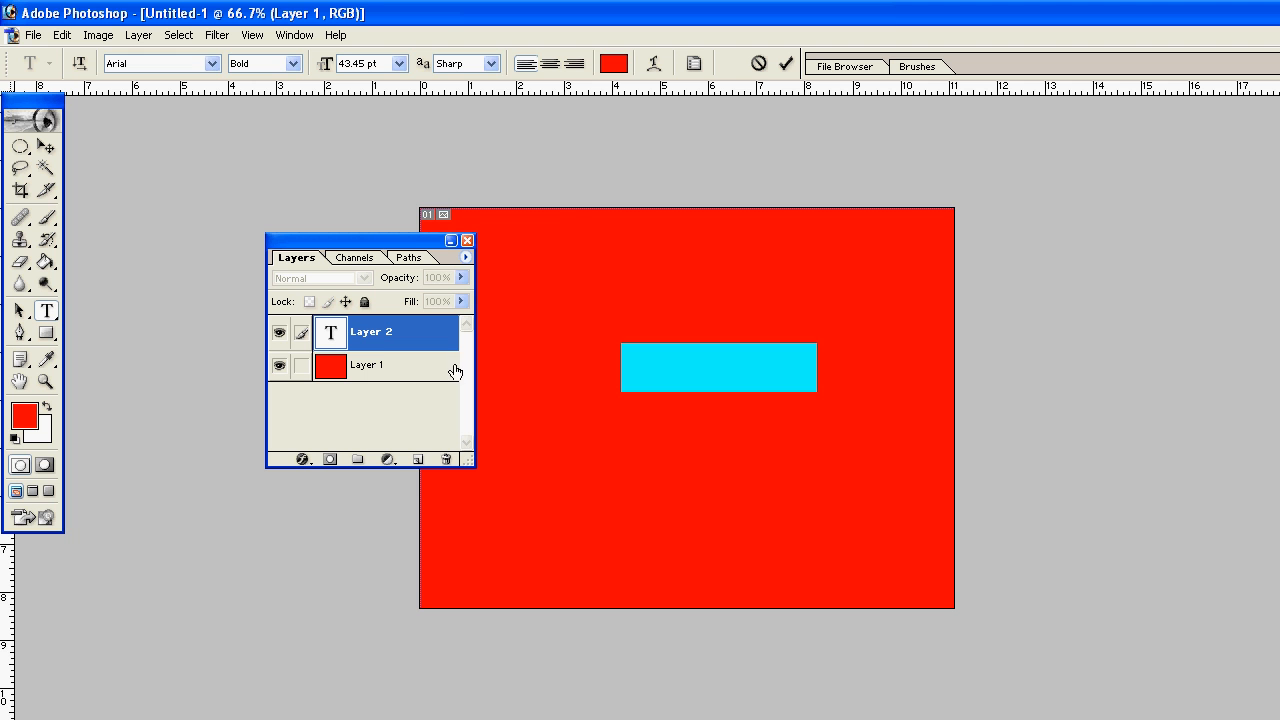
left_click(613, 63)
left_click(814, 224)
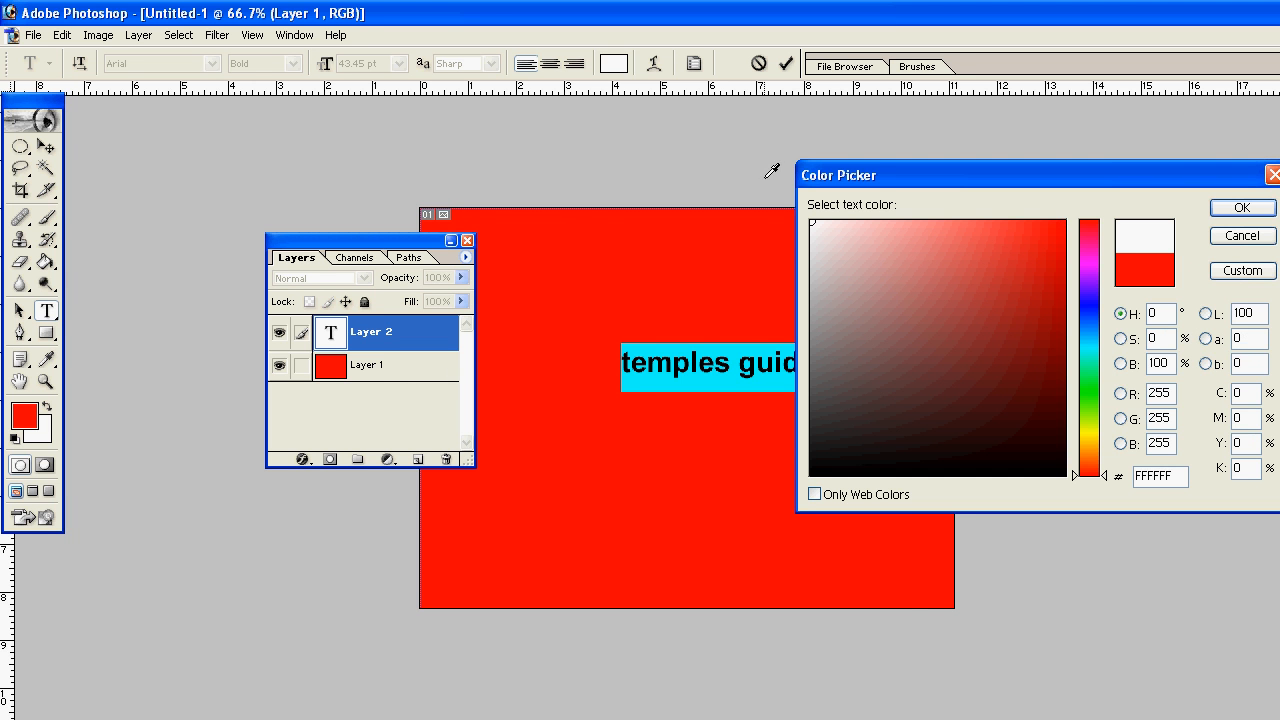
left_click(1202, 207)
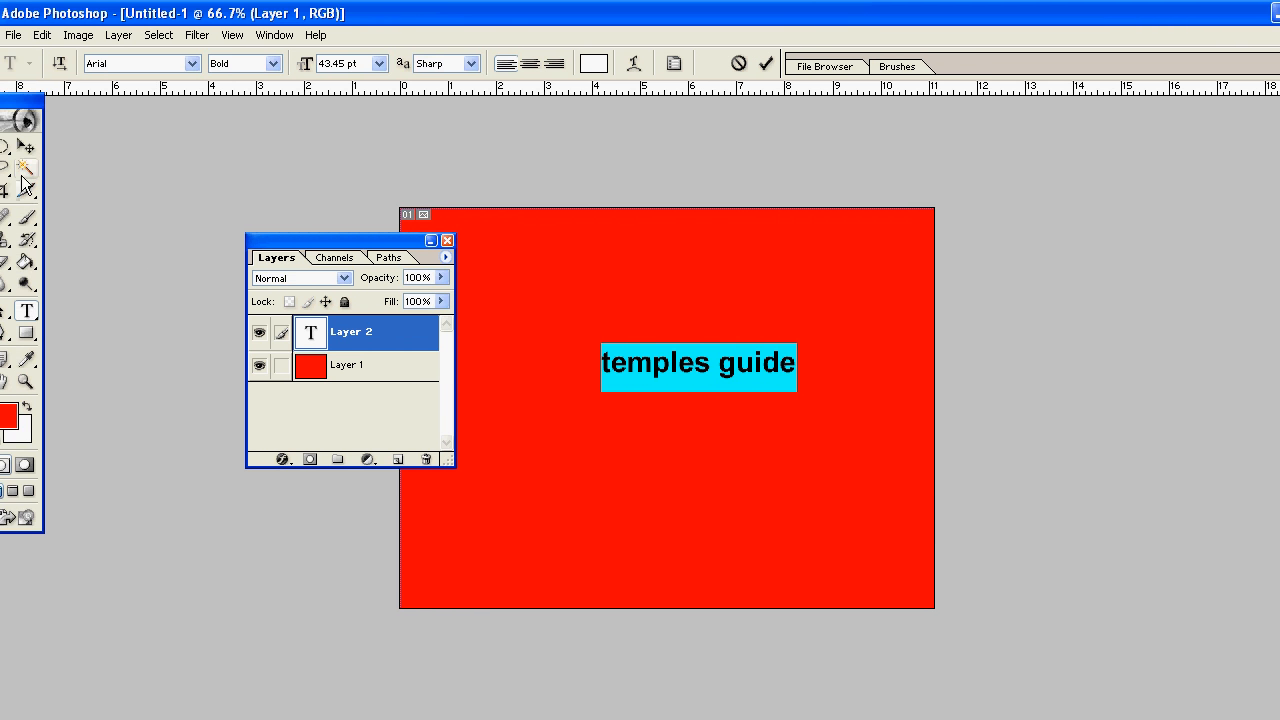
left_click(6, 147)
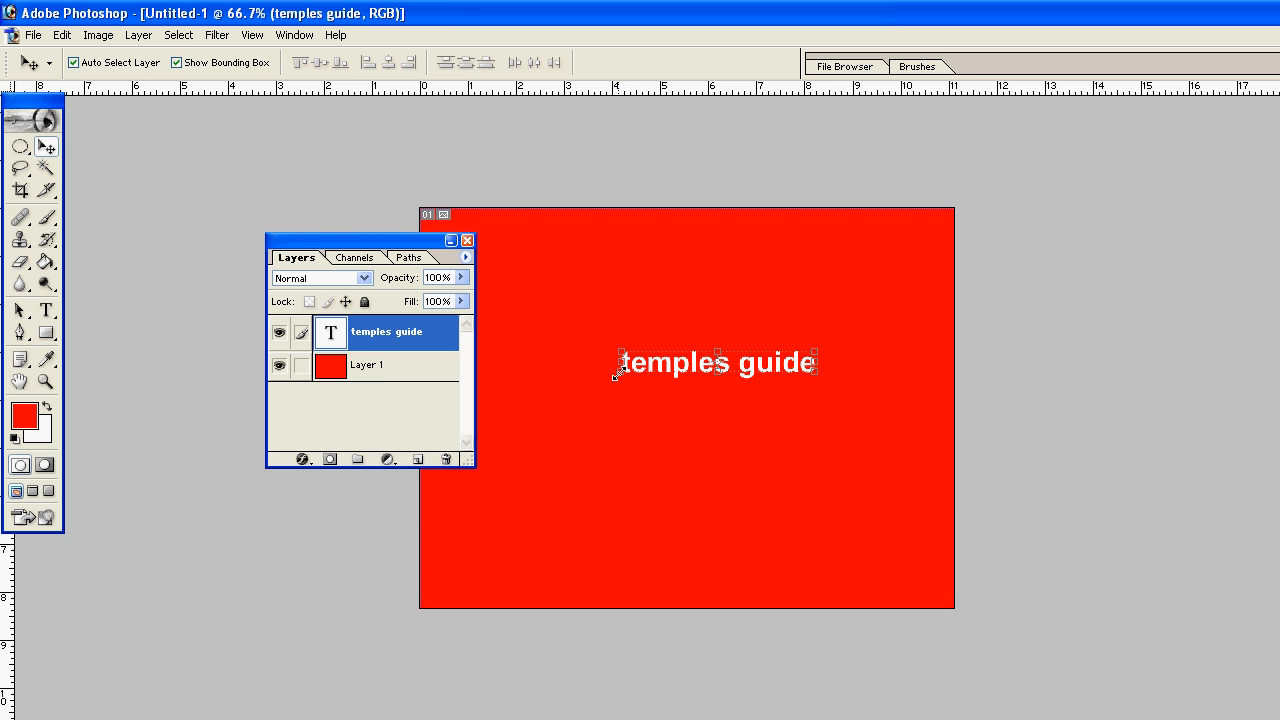
Step: Scale the text to about 234% width and 658% height and place it across the upper half of the canvas
left_click_drag(617, 373, 490, 448)
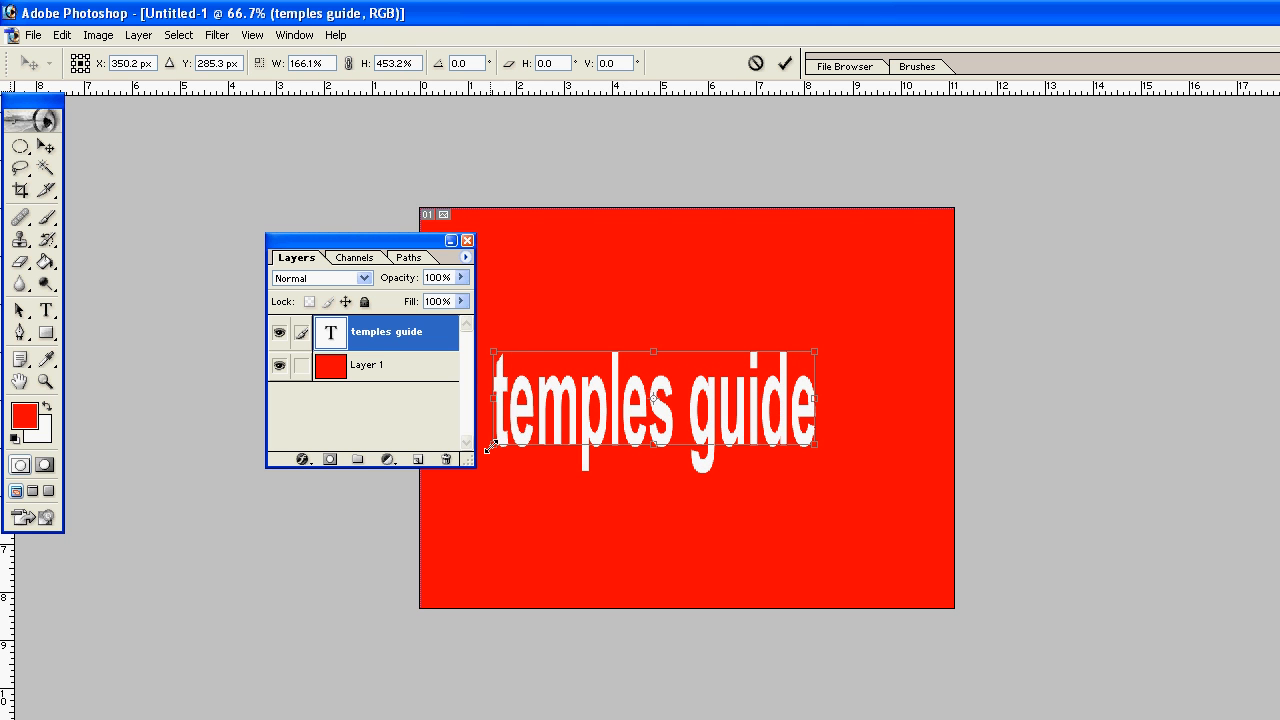
left_click_drag(813, 443, 907, 484)
left_click_drag(706, 430, 712, 331)
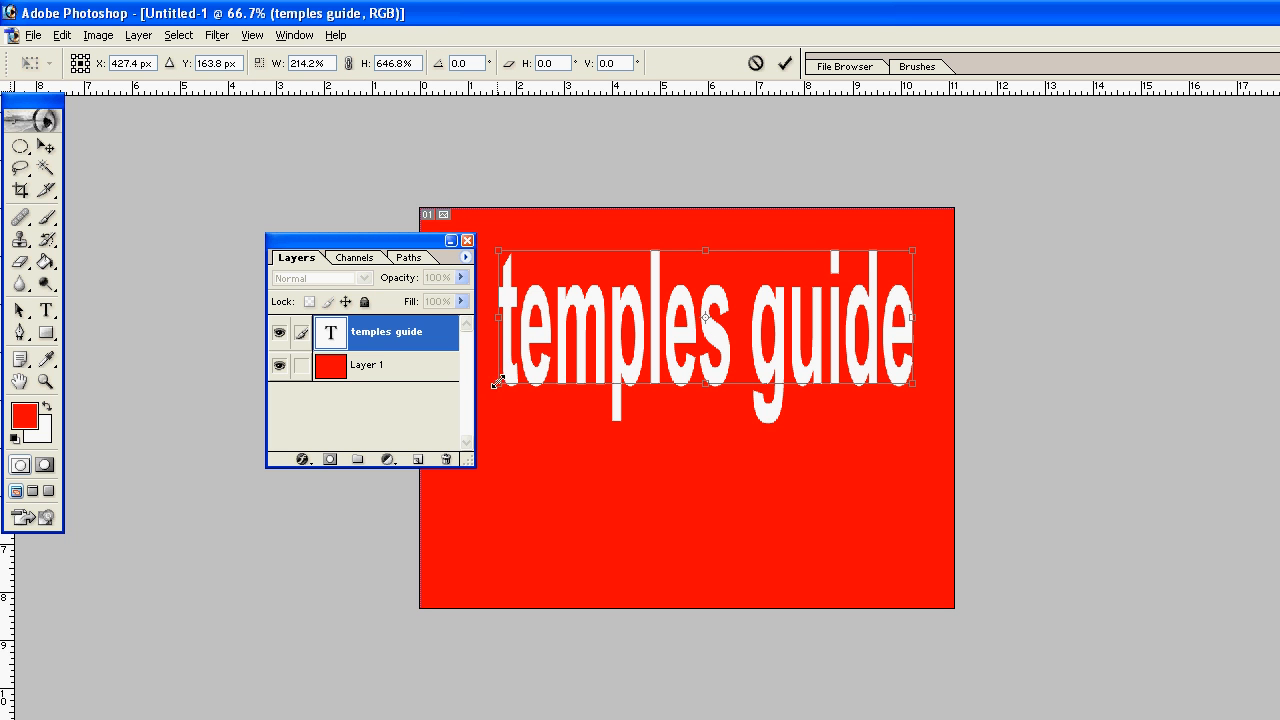
left_click_drag(498, 383, 500, 347)
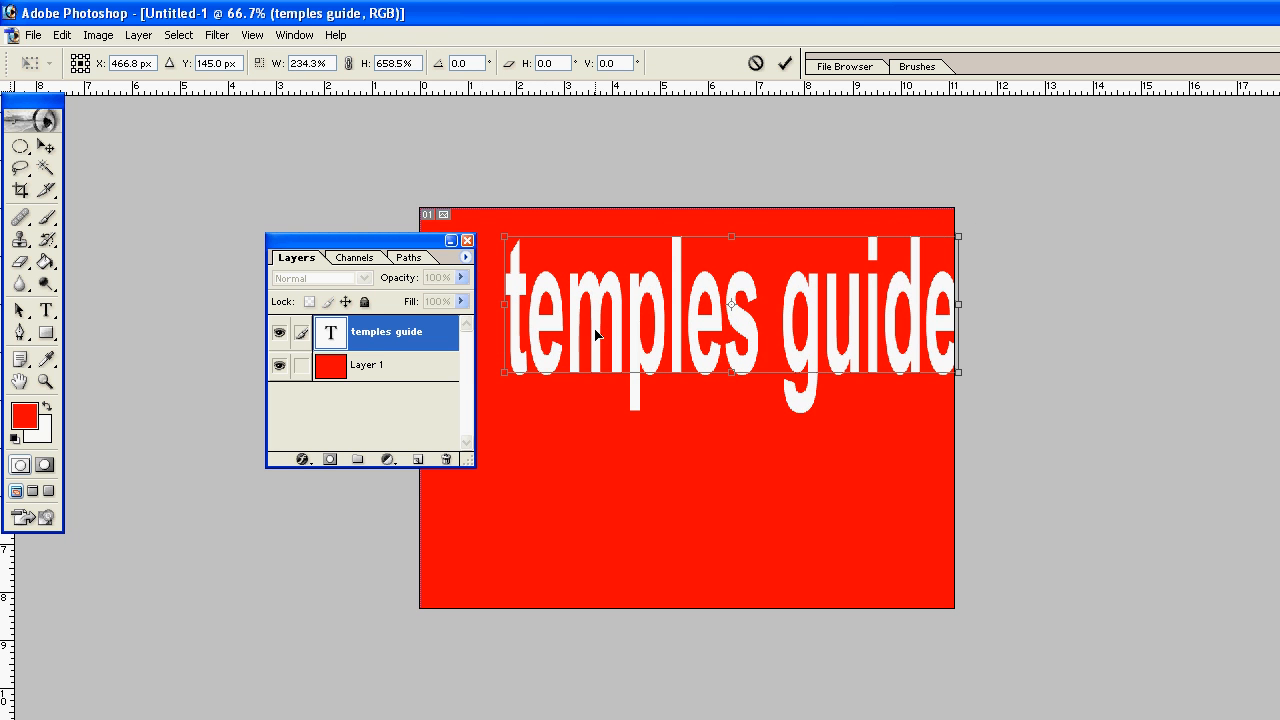
left_click_drag(686, 320, 651, 328)
key("Return")
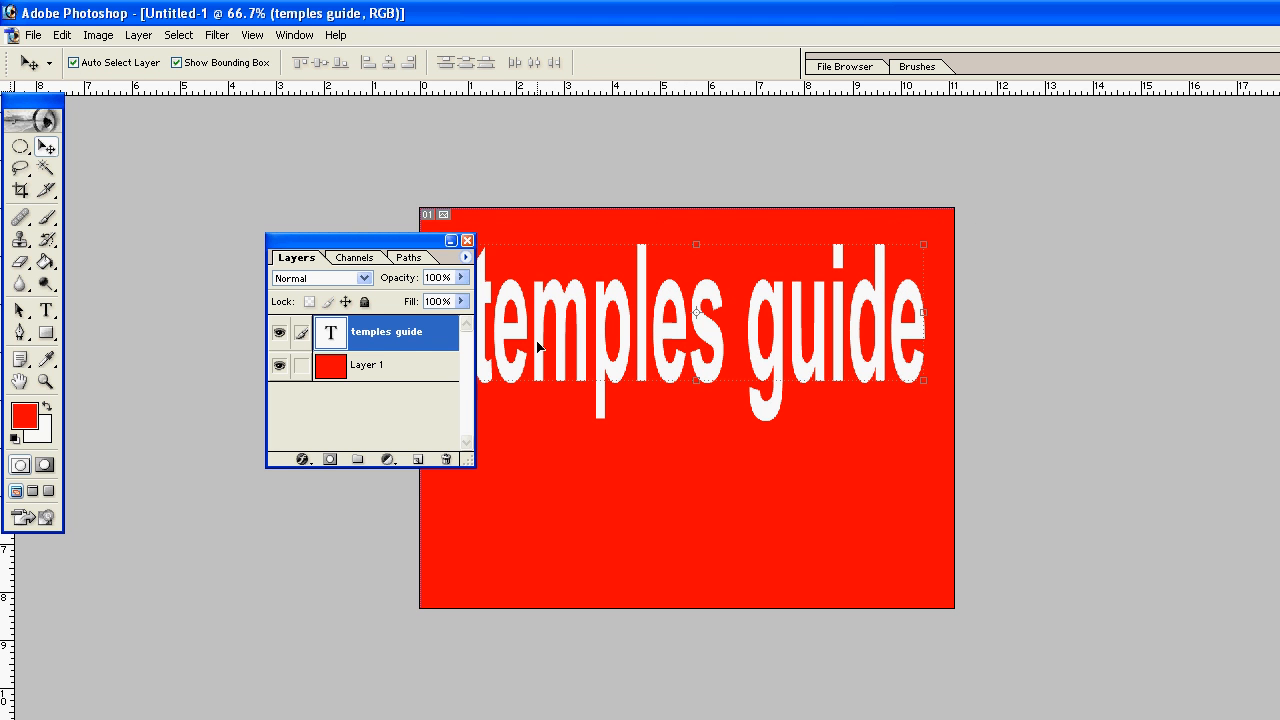
Step: Enable Pattern Overlay on the "temples guide" layer and choose the second portrait pattern of the man in yellow
right_click(375, 331)
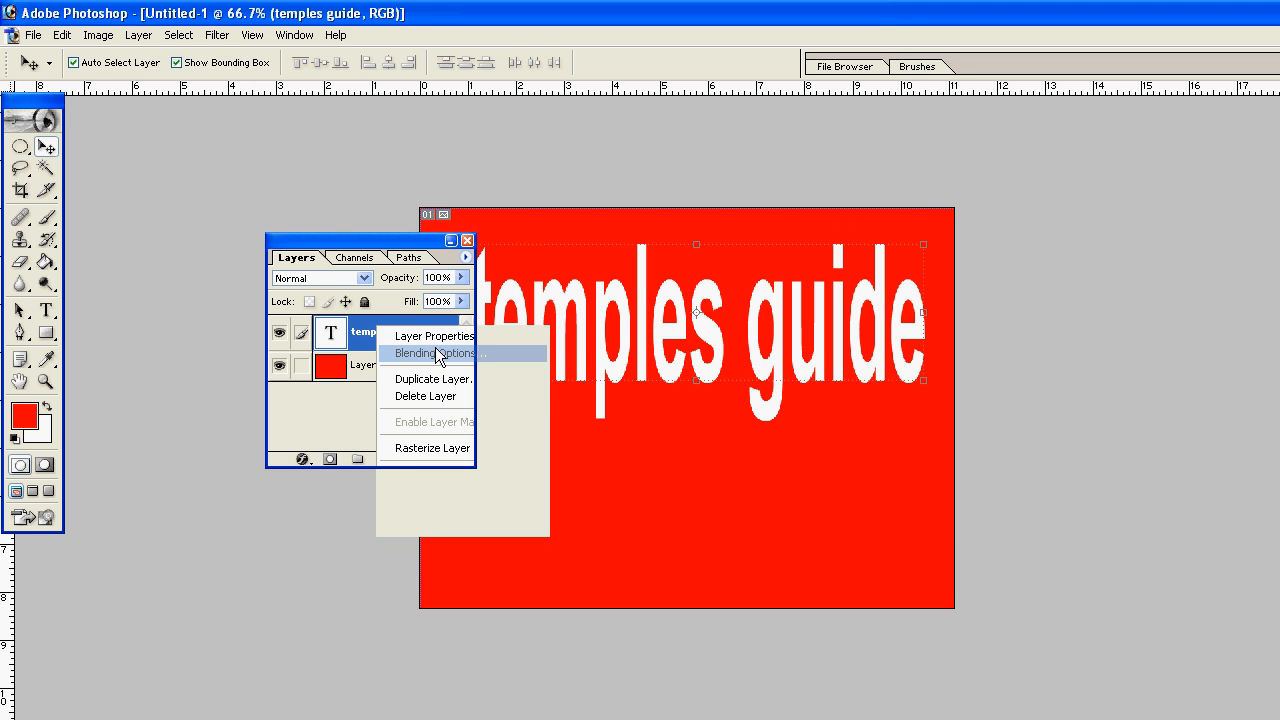
left_click(438, 353)
left_click(836, 398)
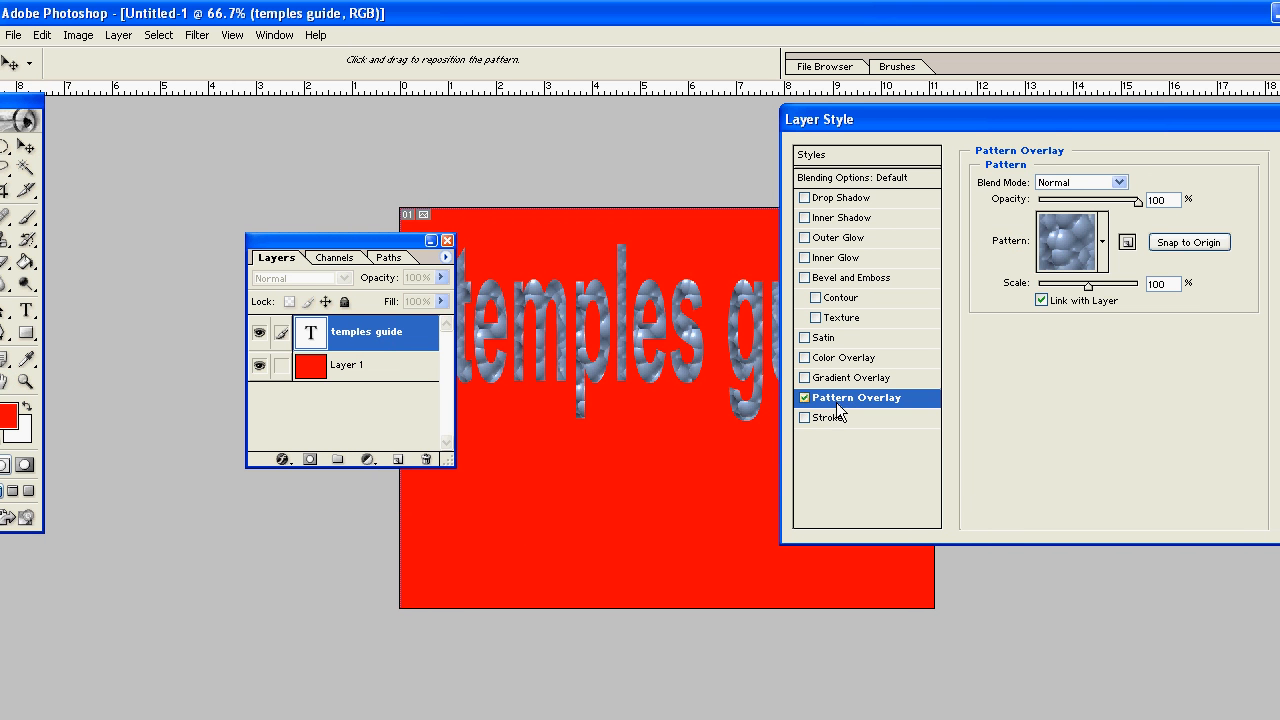
left_click_drag(926, 118, 1082, 143)
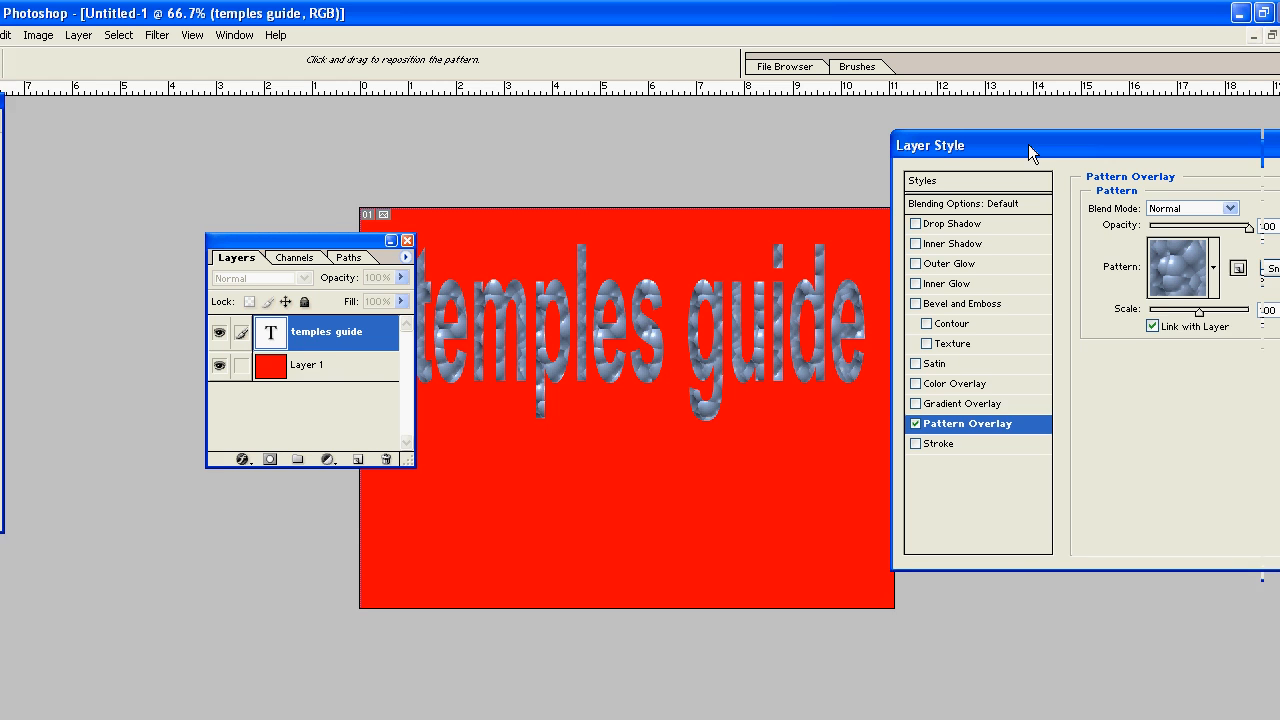
left_click(1257, 267)
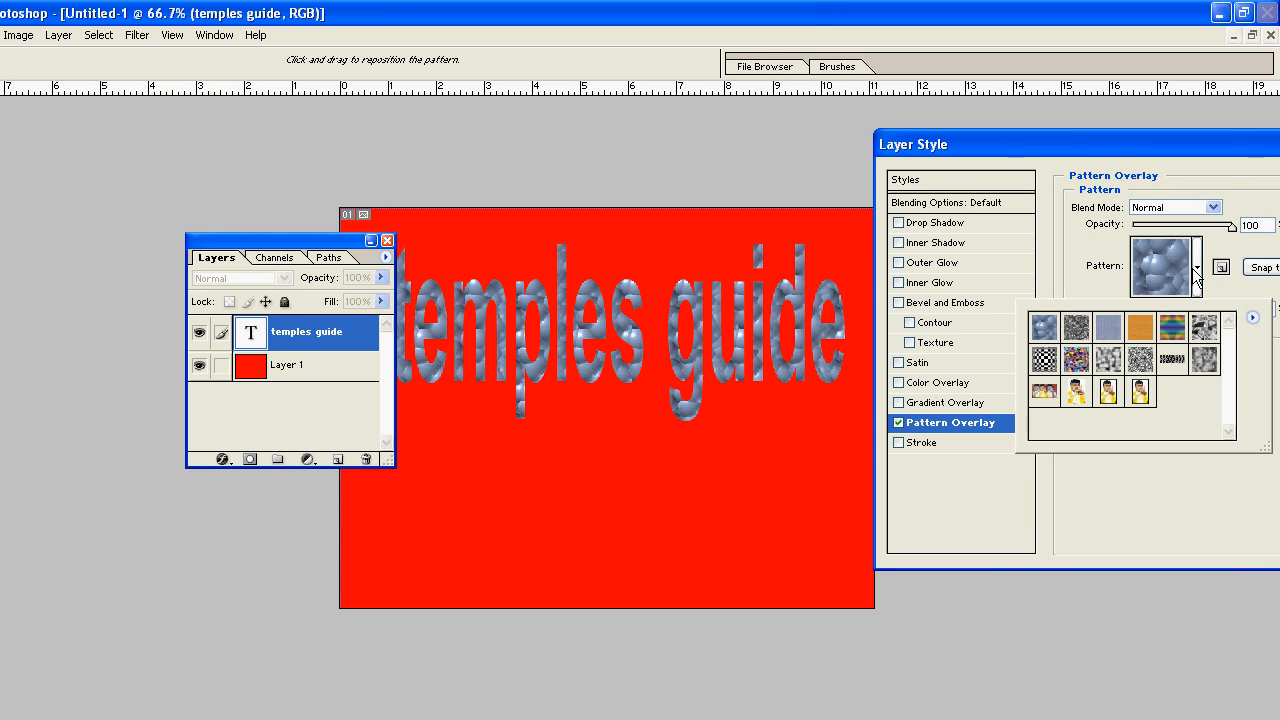
left_click(1109, 393)
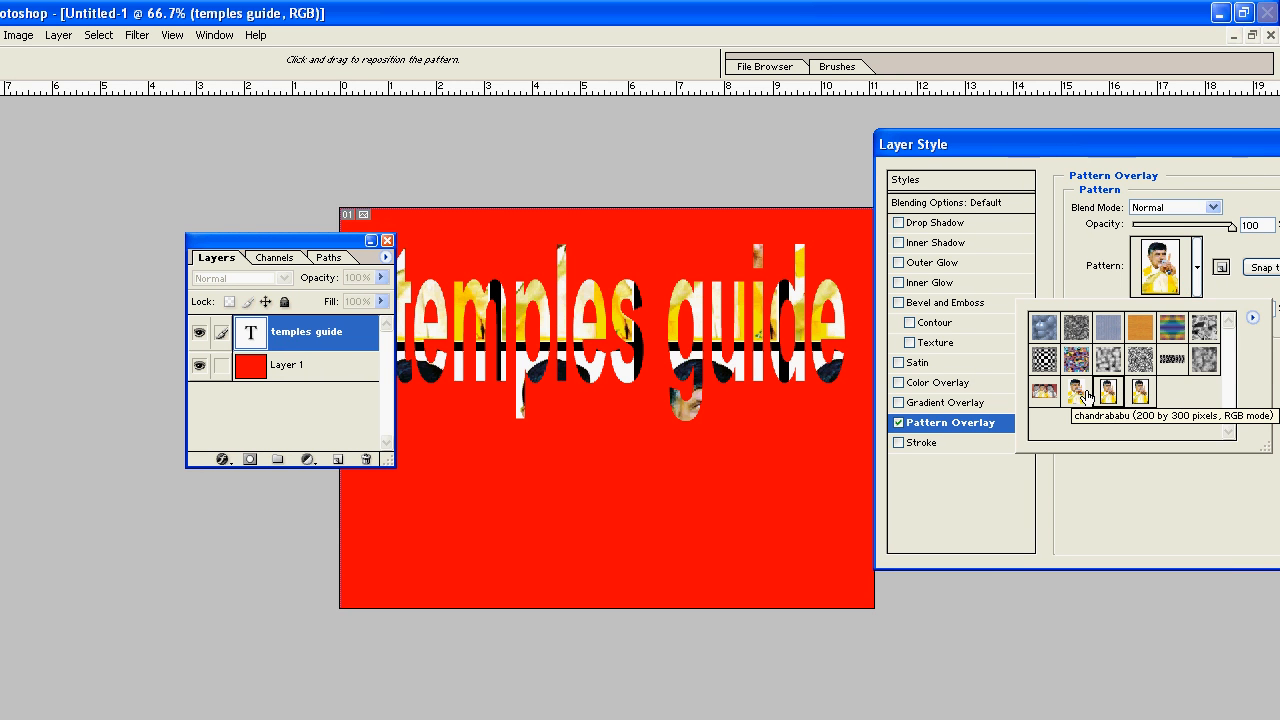
left_click(1230, 247)
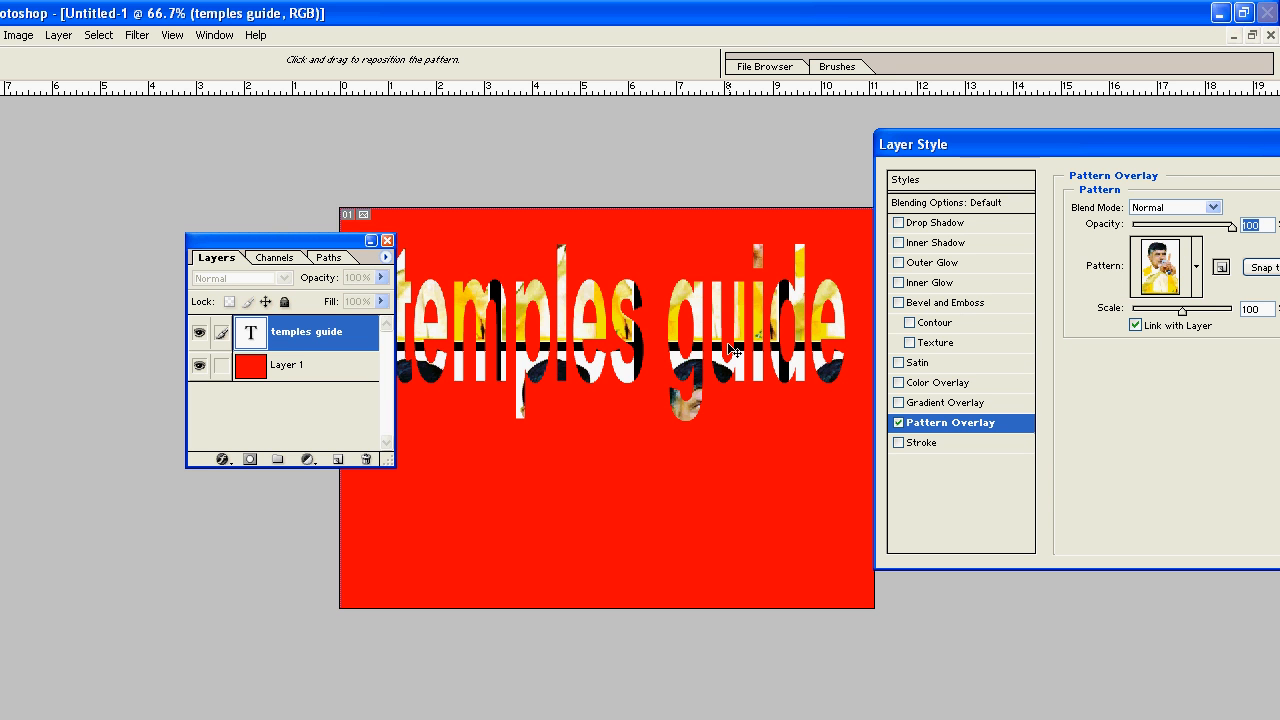
Step: Shift the portrait pattern down within the letters so the faces fall inside them, and apply the layer style
left_click_drag(733, 350, 789, 471)
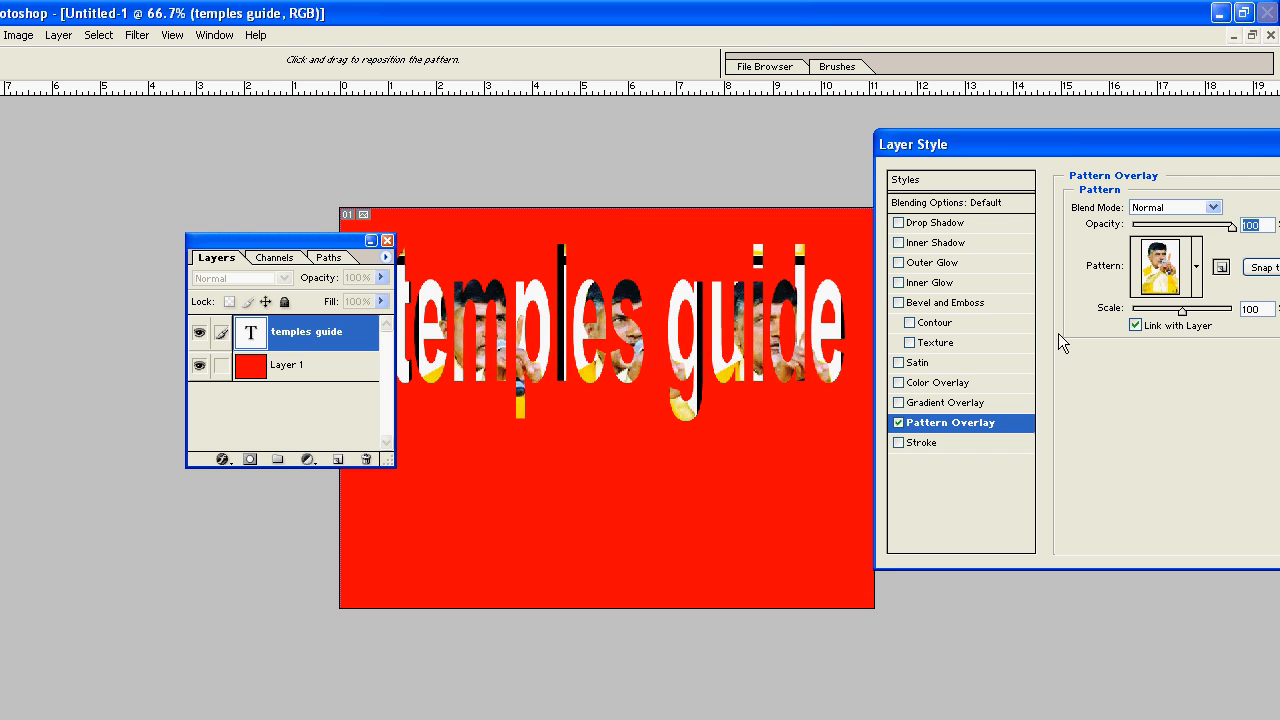
left_click_drag(1238, 152, 768, 284)
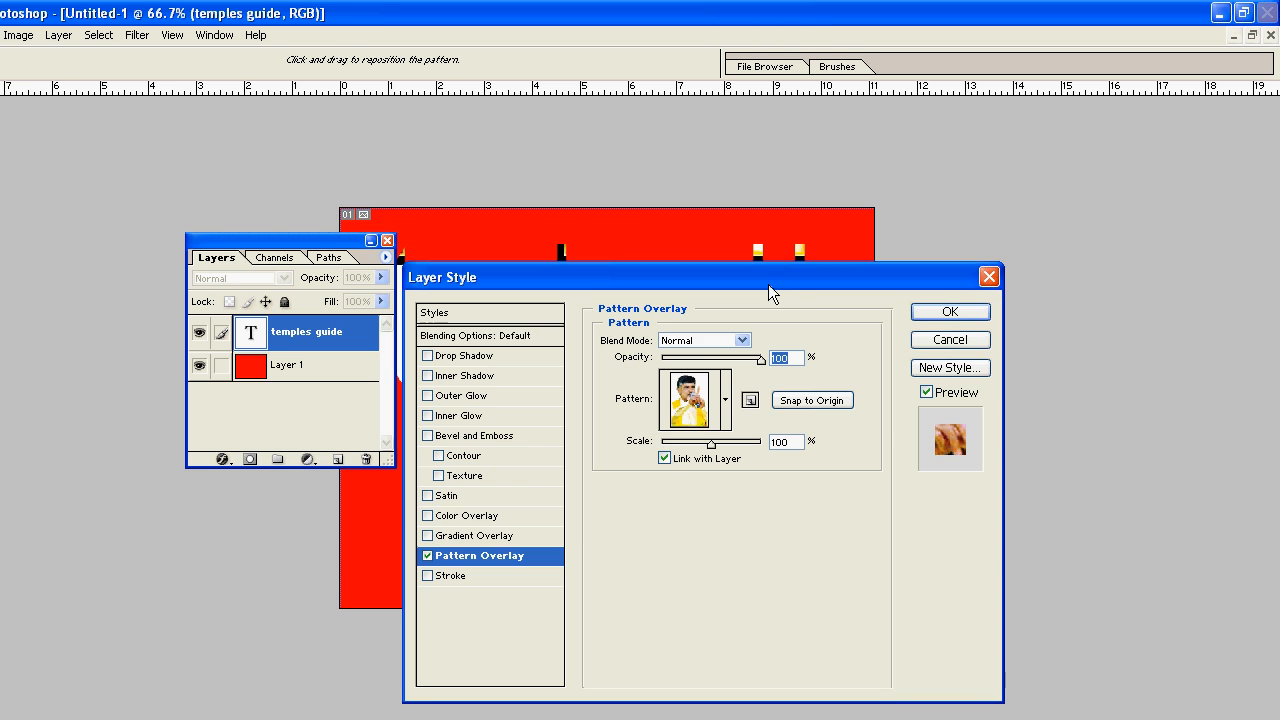
left_click(957, 310)
Step: Nudge the patterned text slightly on the canvas and delete the "temples guide" layer
left_click_drag(279, 246, 216, 214)
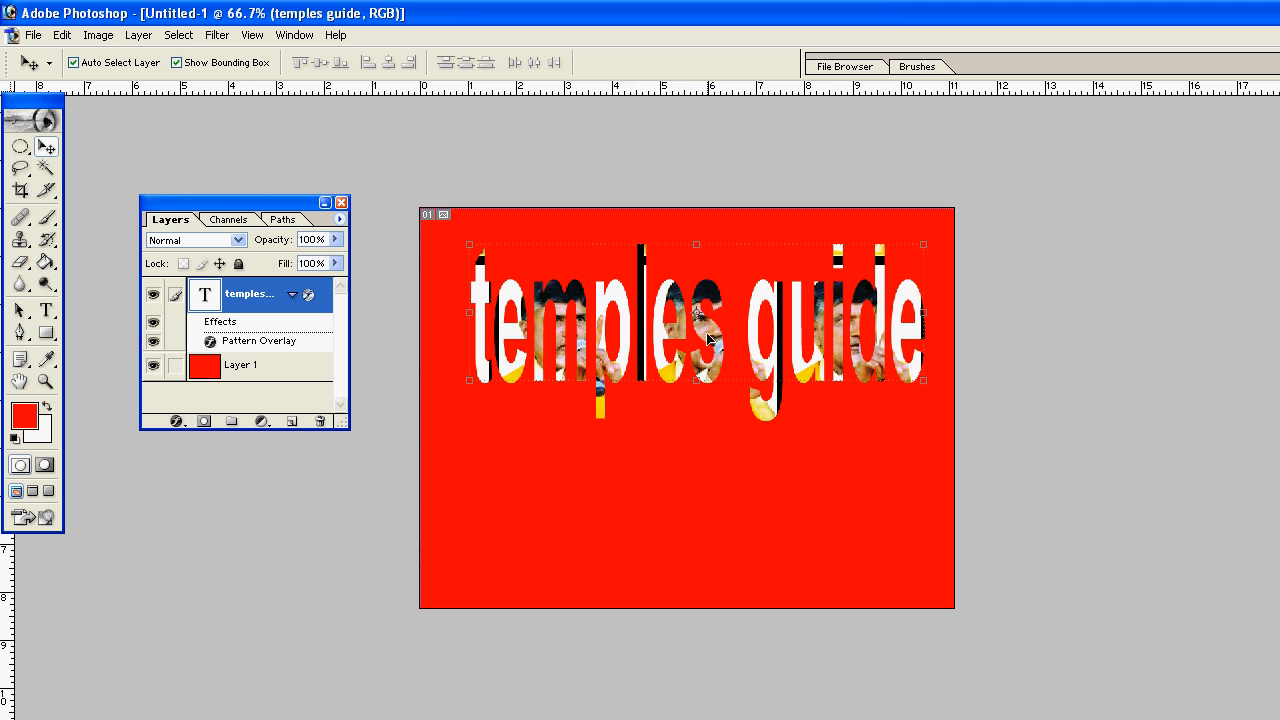
mouse_move(712, 334)
left_mouse_down()
mouse_move(714, 318)
mouse_move(710, 337)
left_mouse_up()
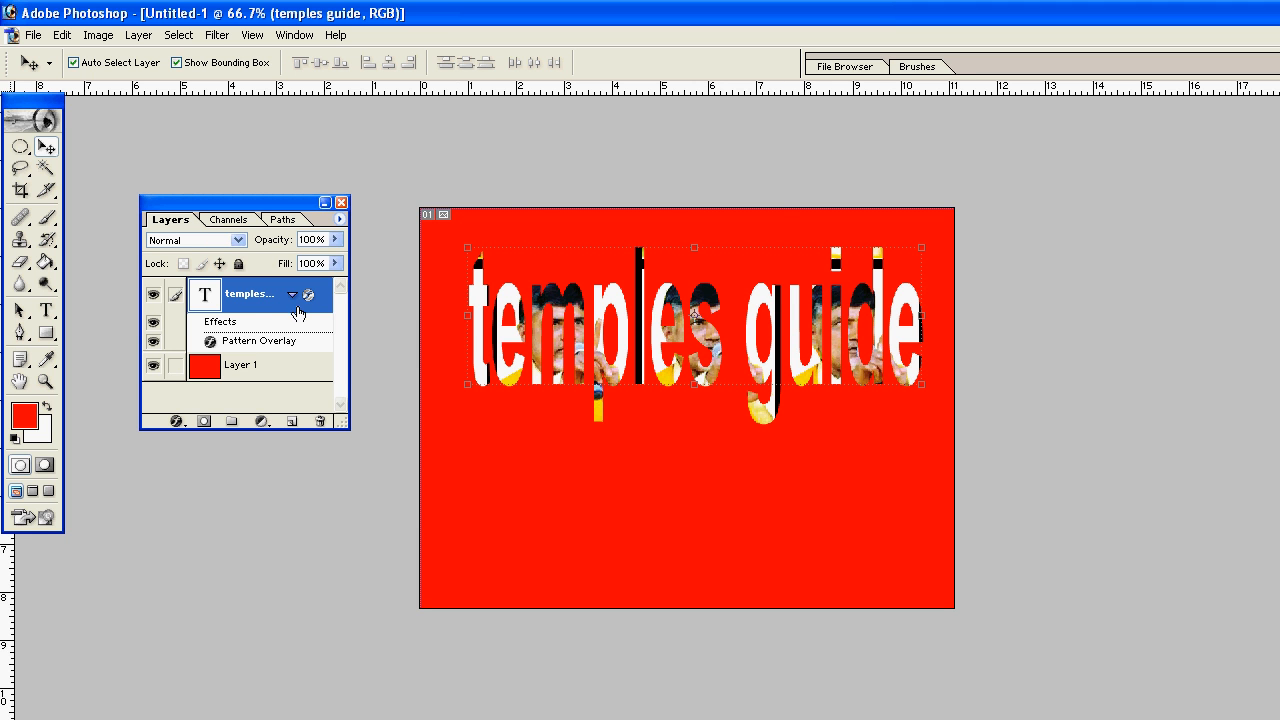
left_click(322, 420)
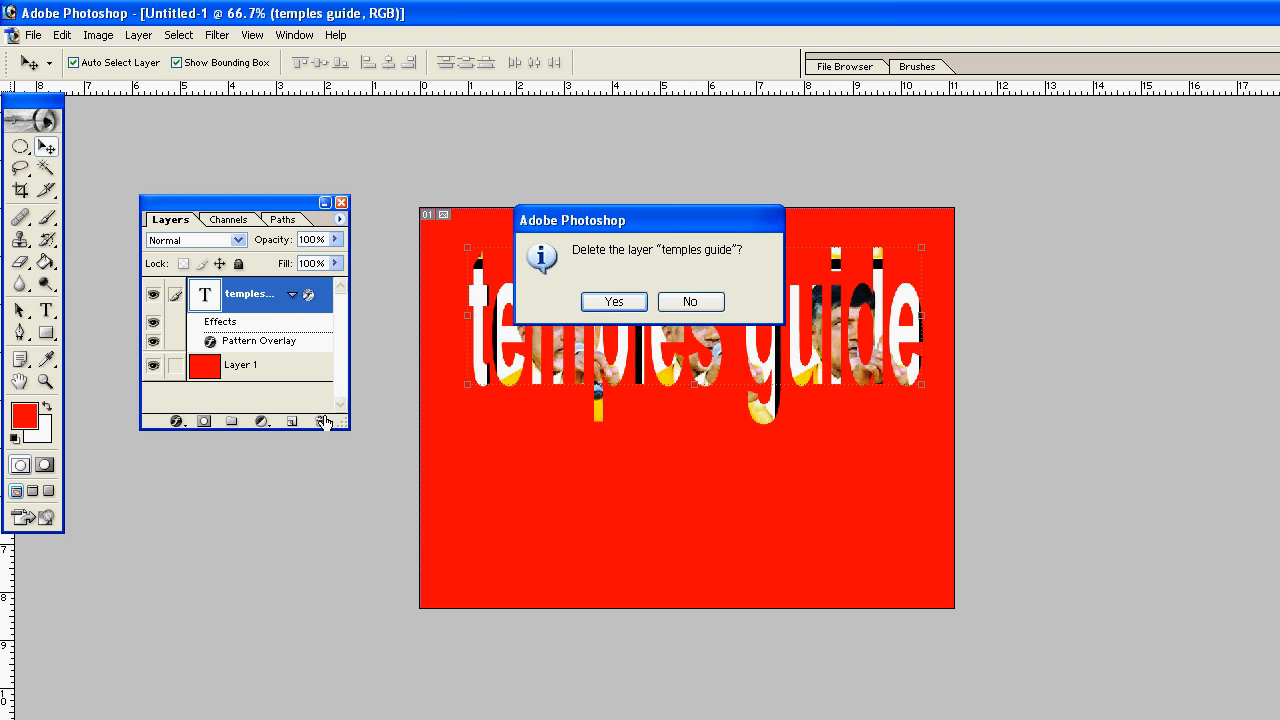
left_click(620, 301)
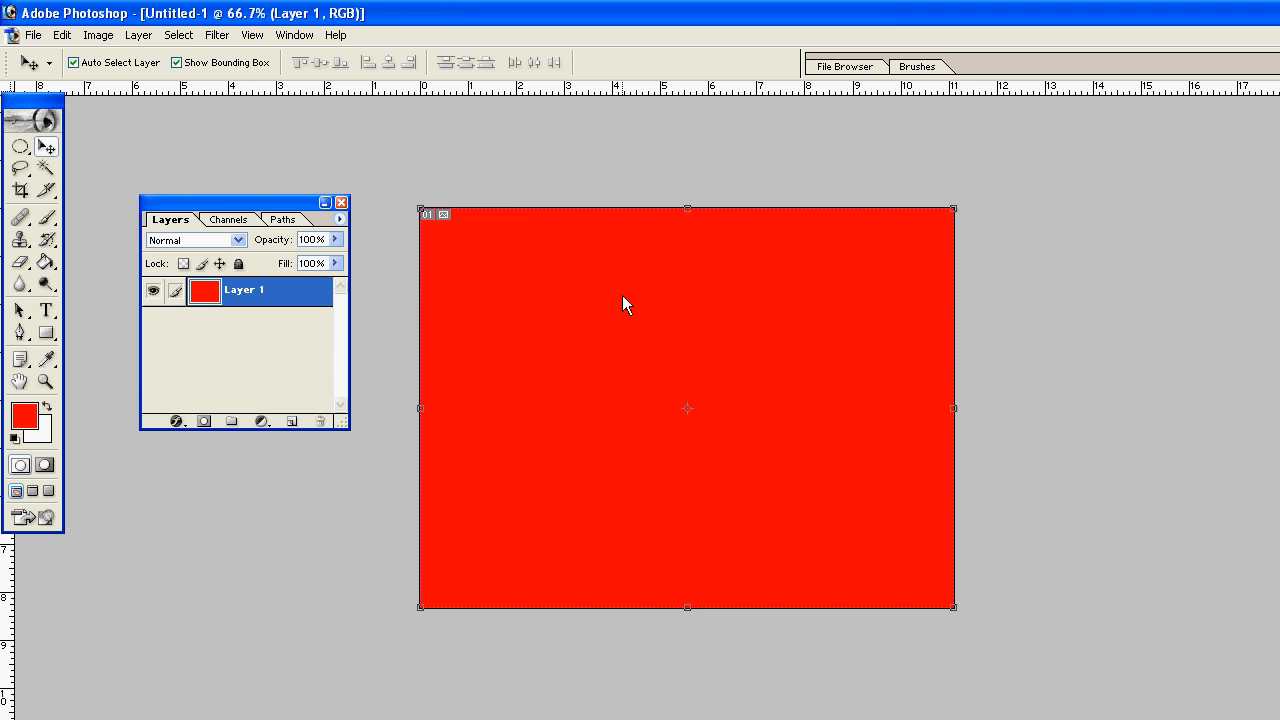
Step: Add a new empty layer above the red layer in the Untitled-1 document
left_click(293, 424)
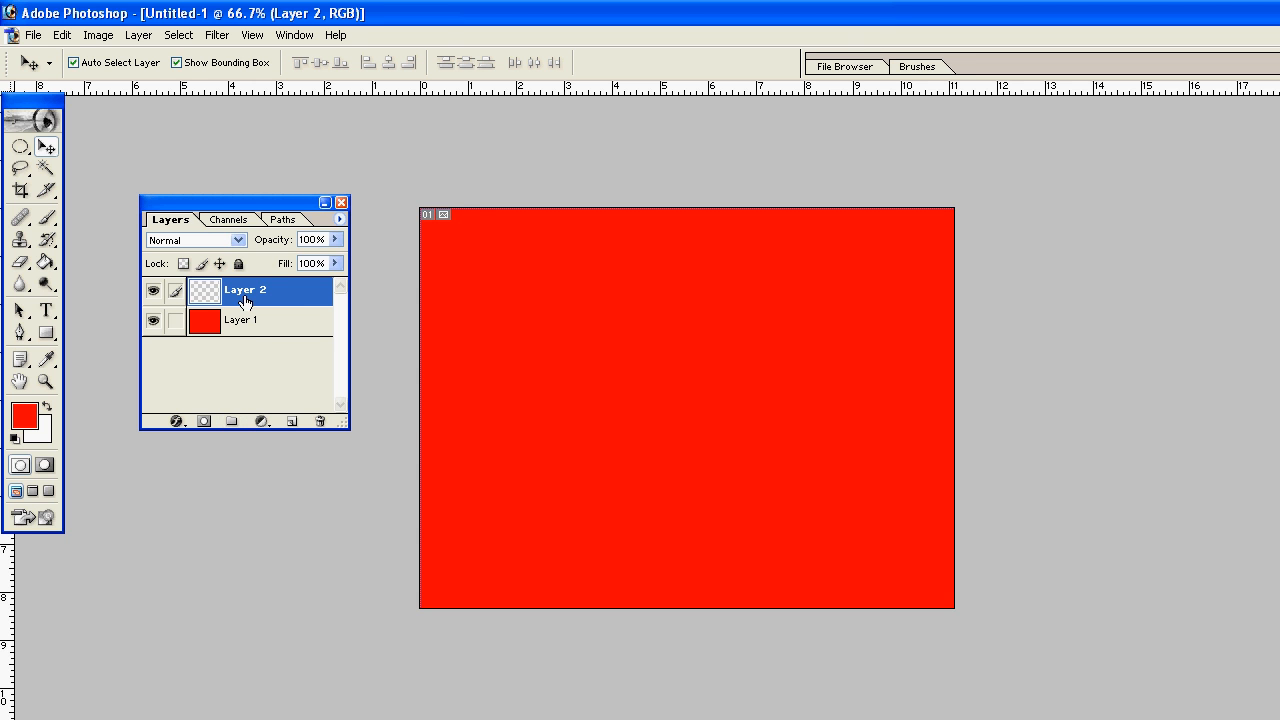
left_click_drag(235, 203, 351, 205)
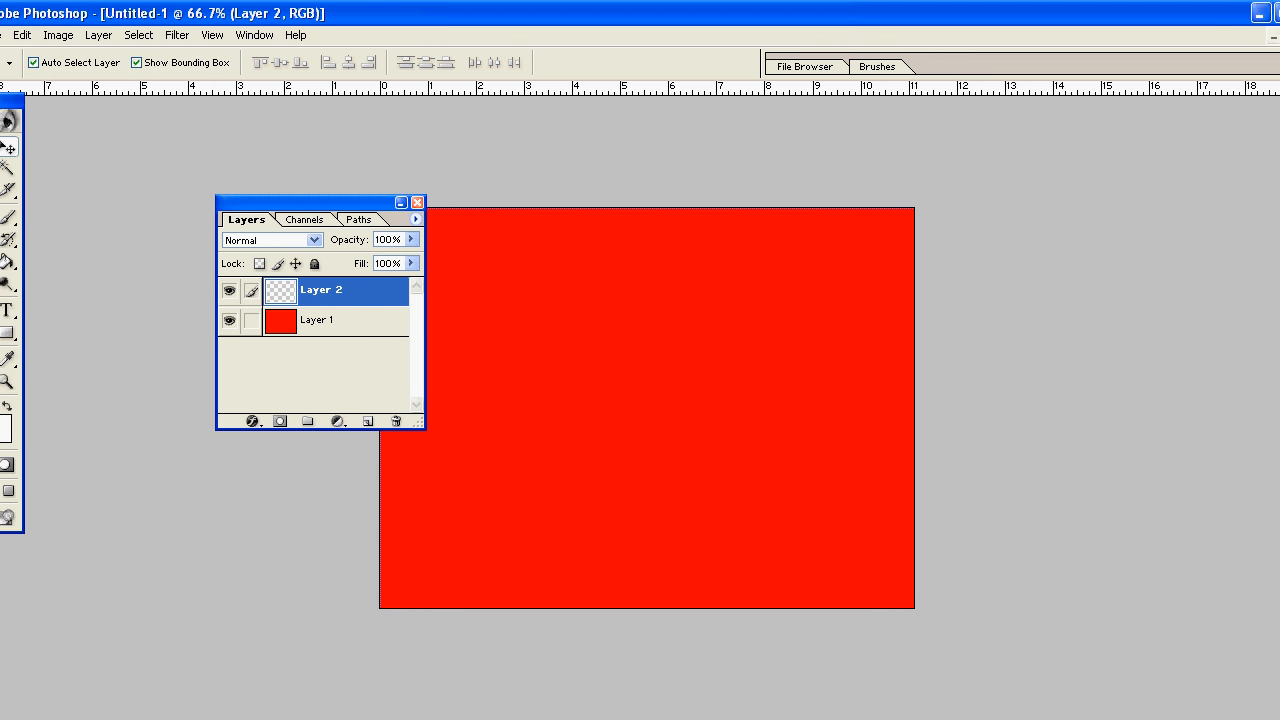
Step: Restore the document windows, set Untitled-1 aside and bring the Hindu Temples Guide document to the front
left_click(1253, 36)
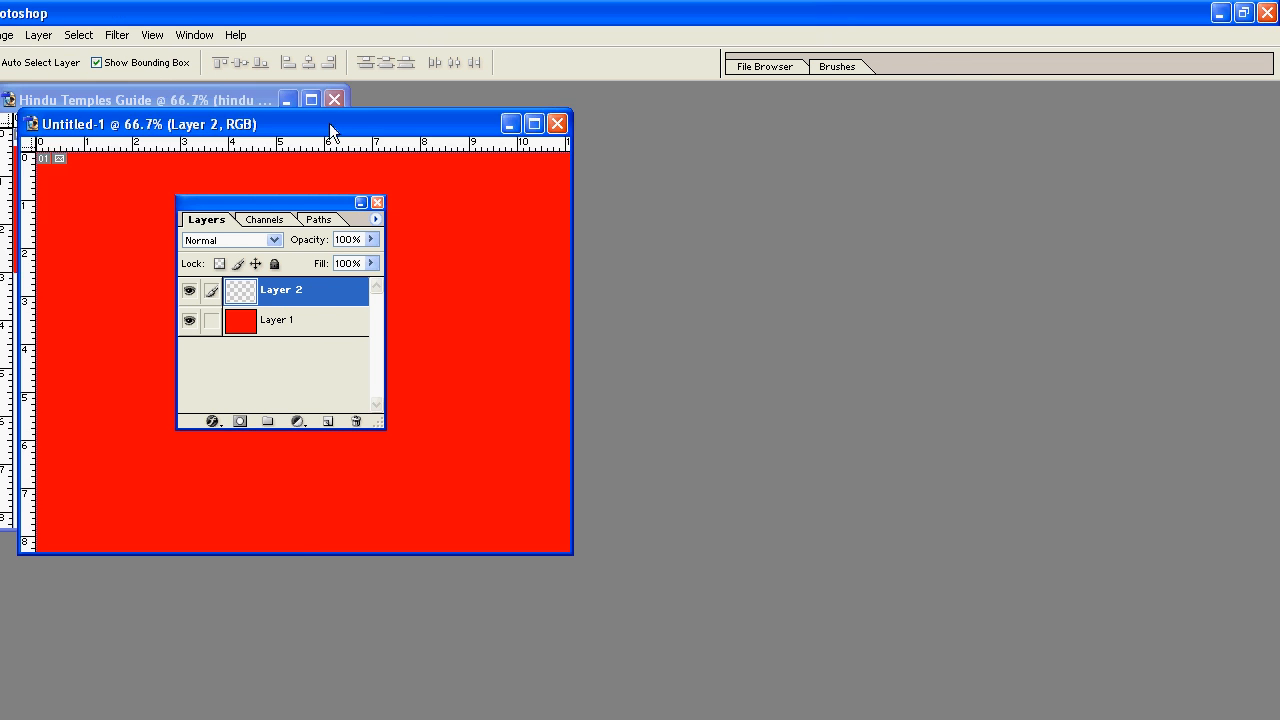
left_click_drag(329, 123, 626, 123)
left_click(240, 100)
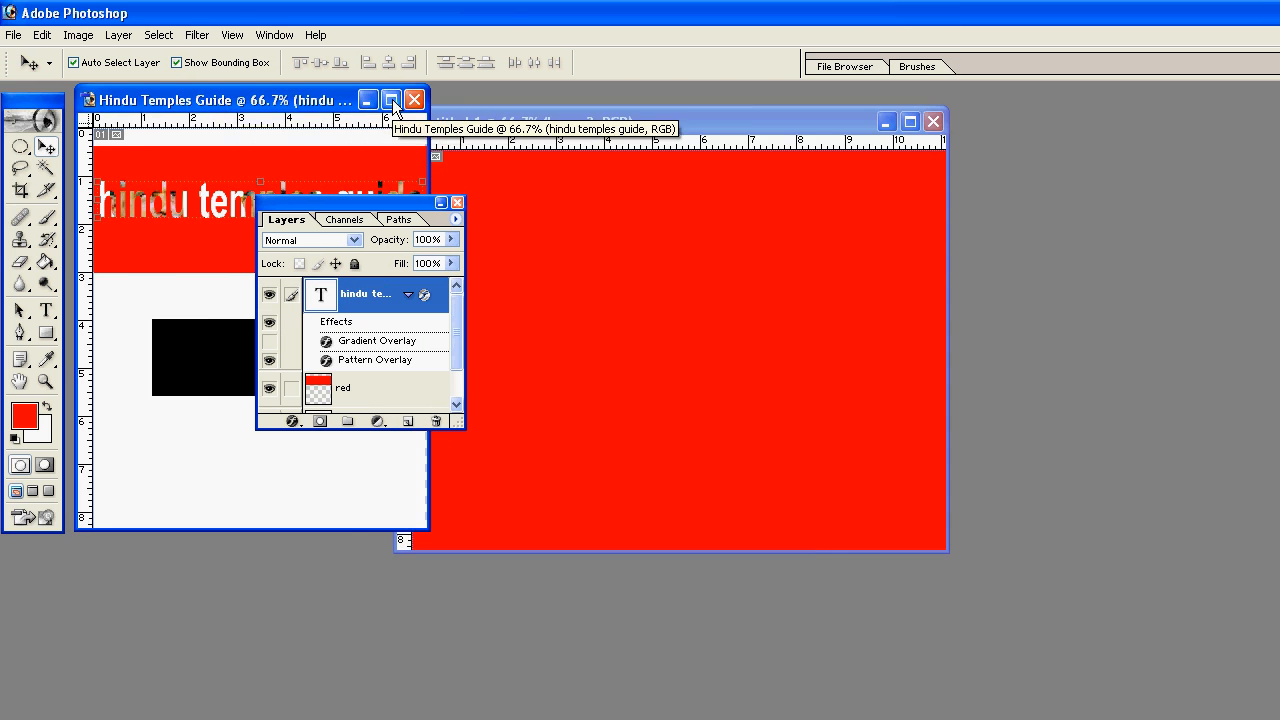
Step: Maximize the Hindu Temples Guide document and add a new empty layer directly above the red layer
left_click(393, 99)
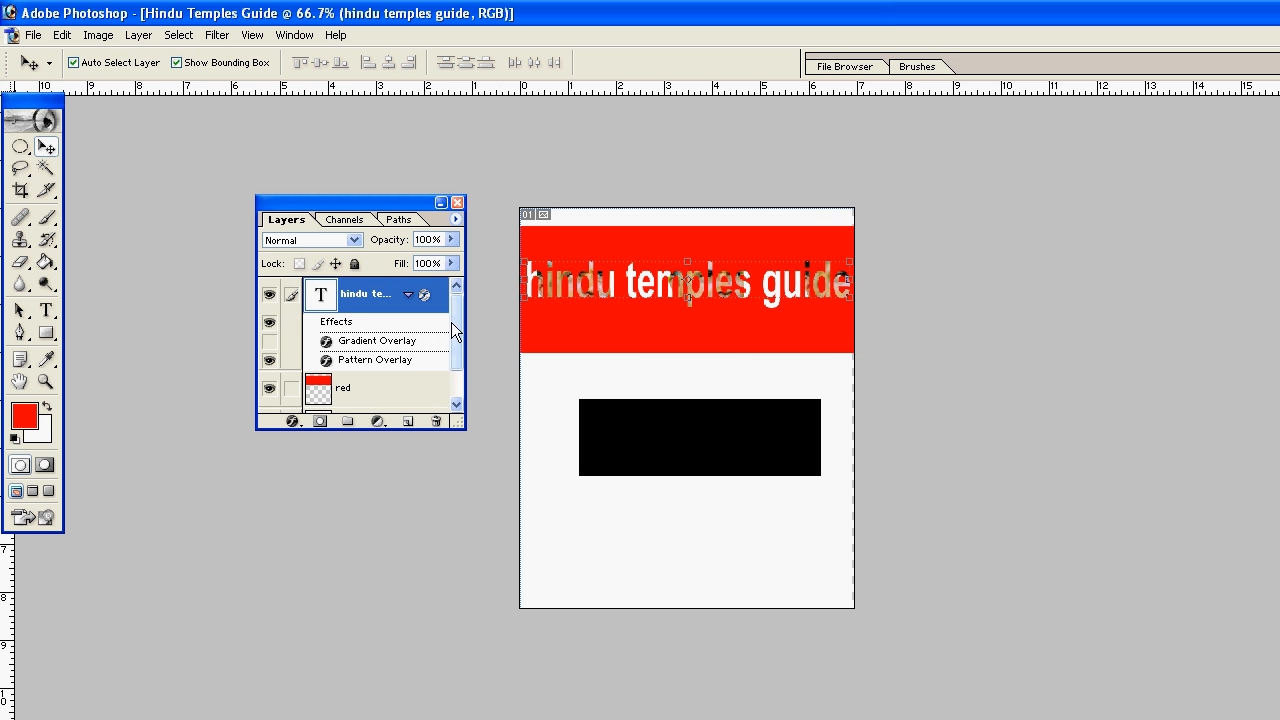
left_click_drag(451, 322, 456, 383)
left_click(344, 370)
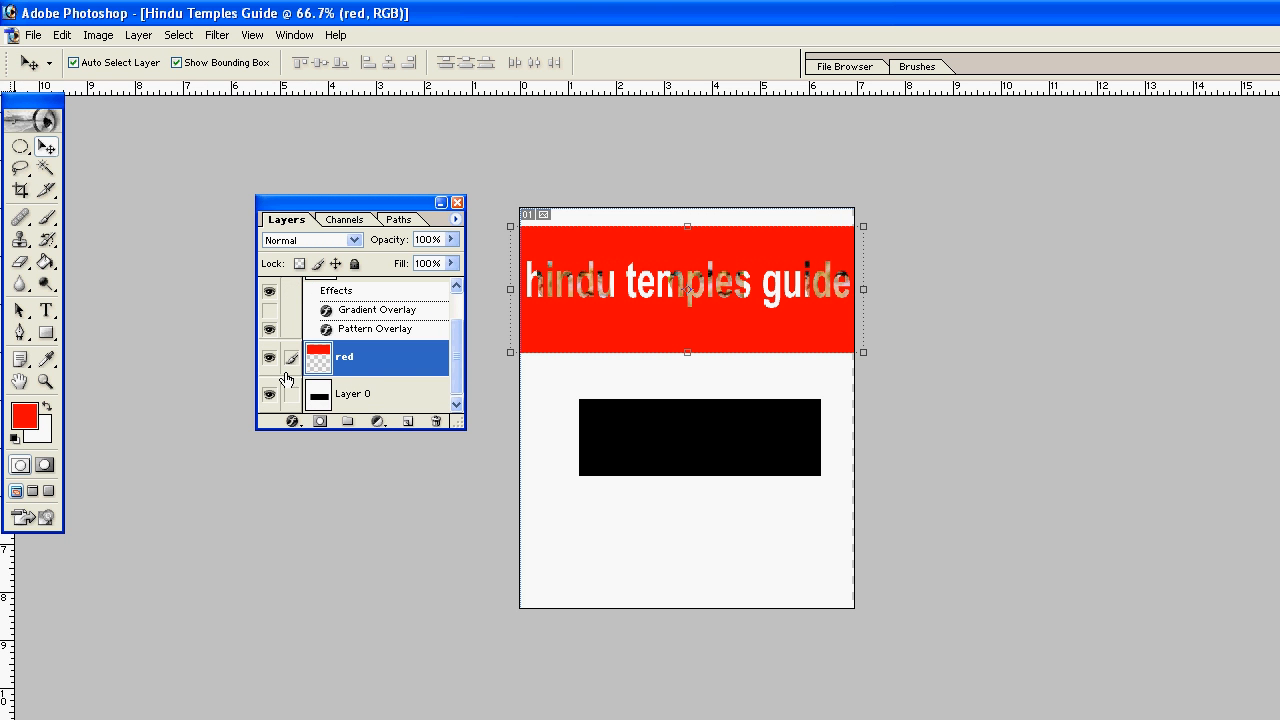
left_click(408, 421)
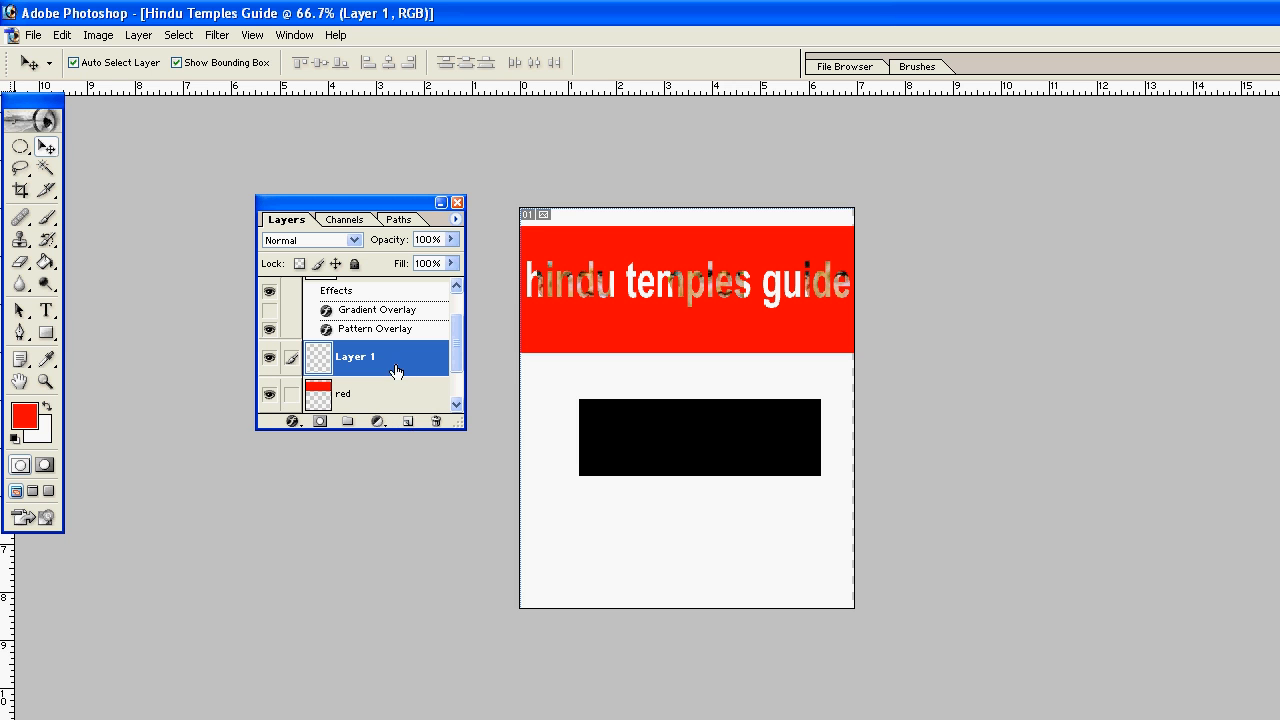
Step: Draw a wide filled rectangle in green (00FF4E) beneath the black box on the new layer, using the Rectangle tool
left_click(46, 333)
left_click(99, 335)
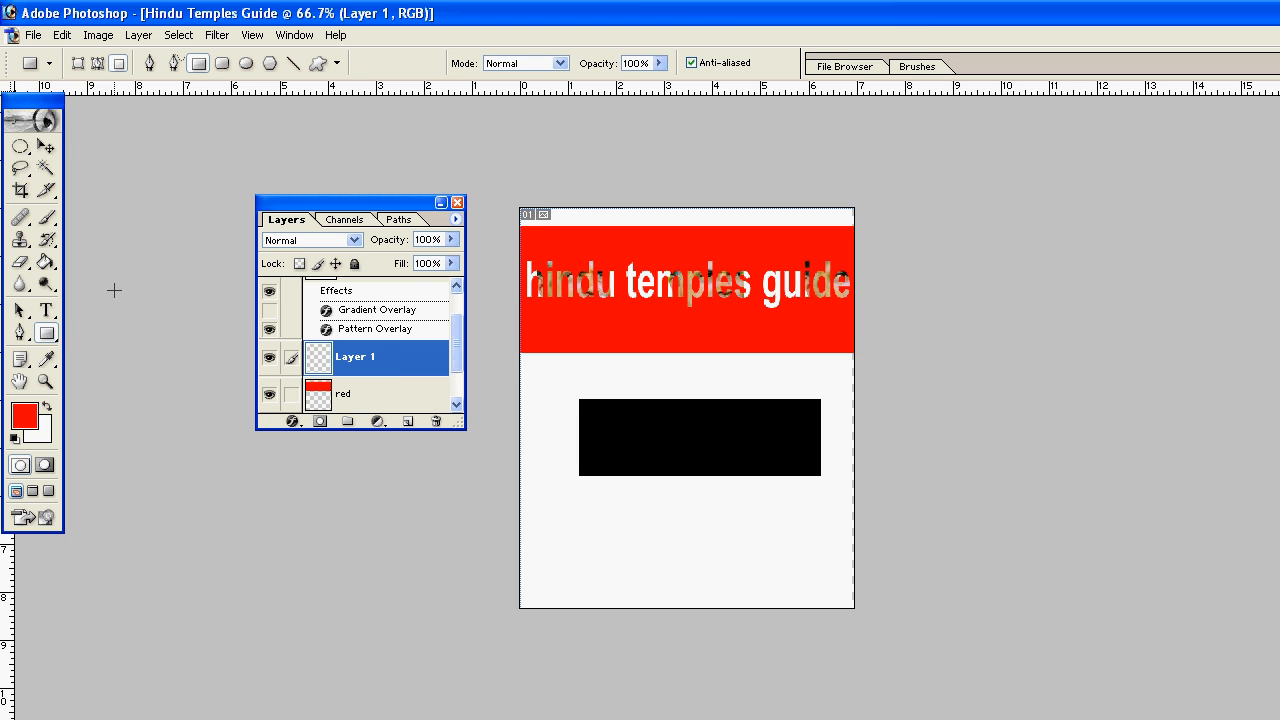
left_click(27, 424)
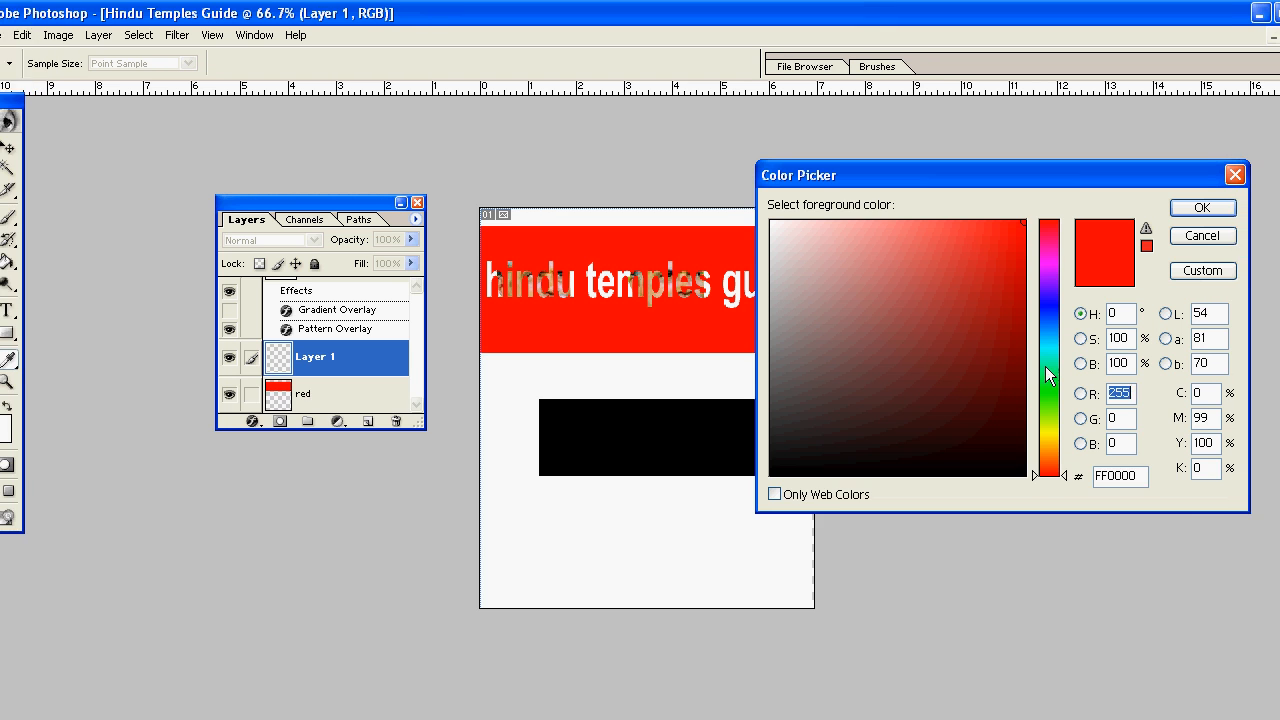
left_click(1045, 377)
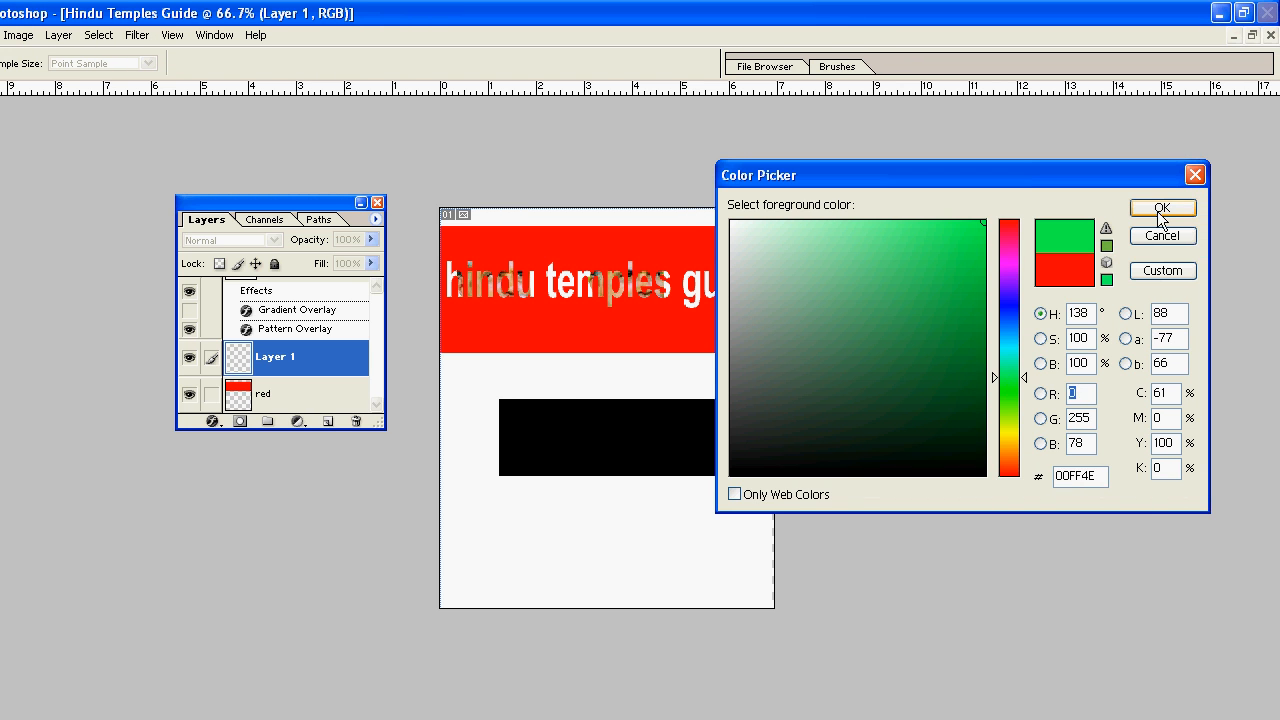
left_click(1160, 212)
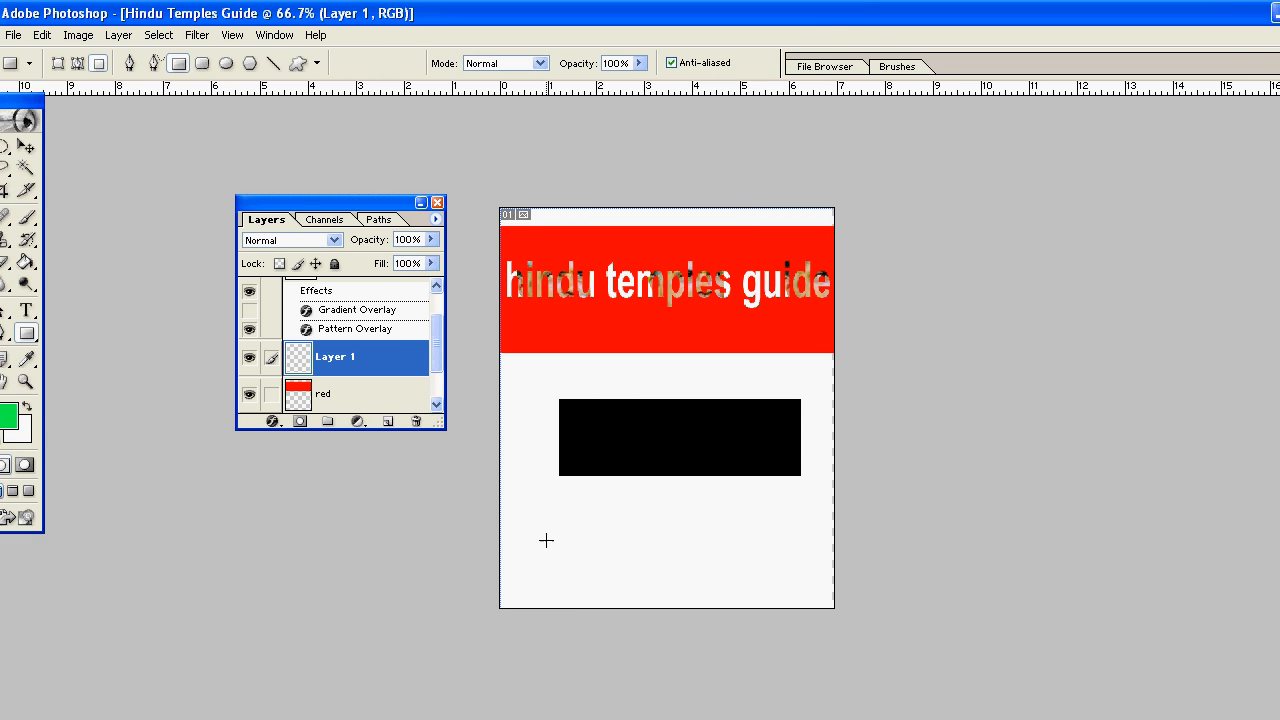
left_click_drag(527, 513, 817, 586)
left_click_drag(817, 538, 816, 536)
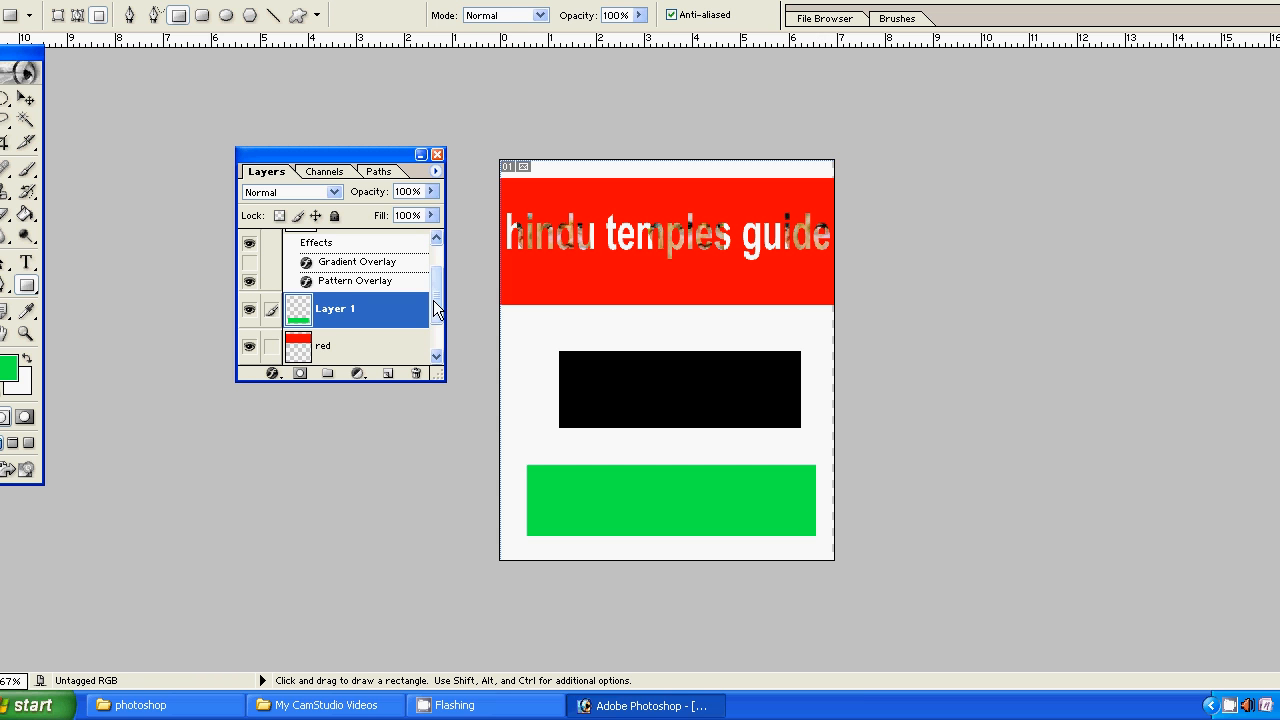
Step: Create a layer set above the green rectangle's layer and move both that layer and the red layer into it
left_click_drag(433, 300, 435, 326)
left_click(368, 316)
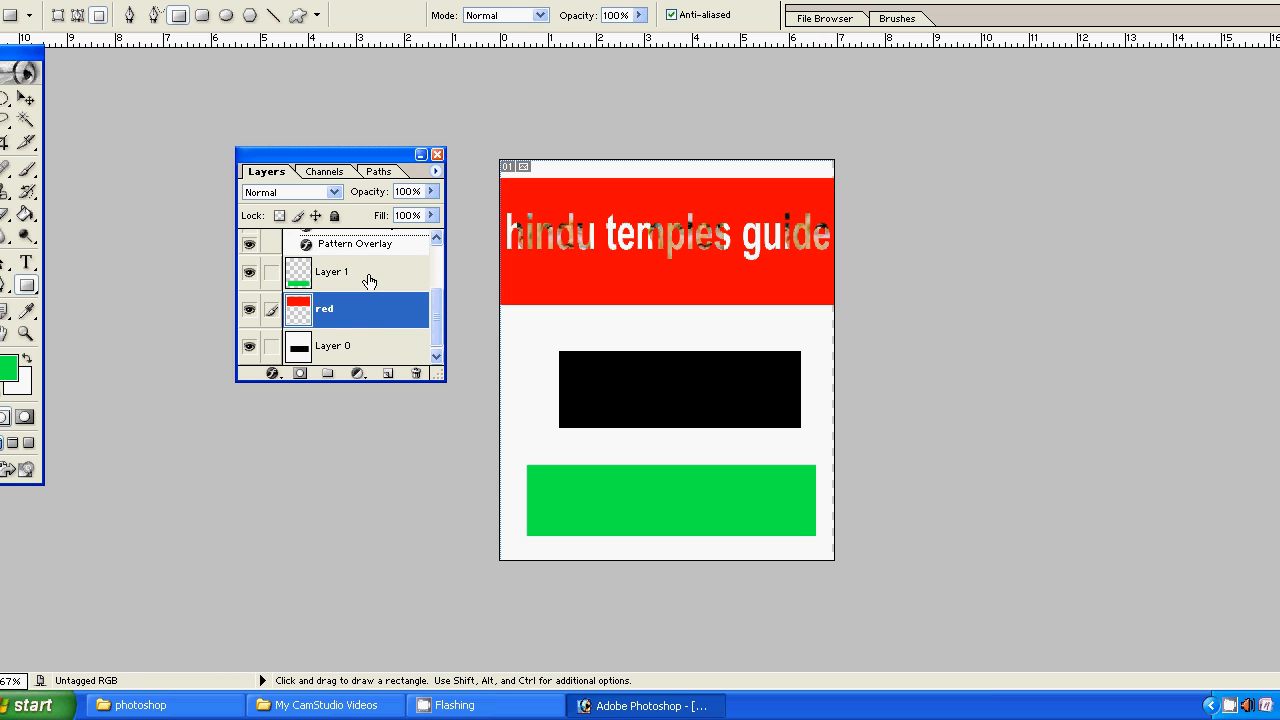
left_click(363, 277)
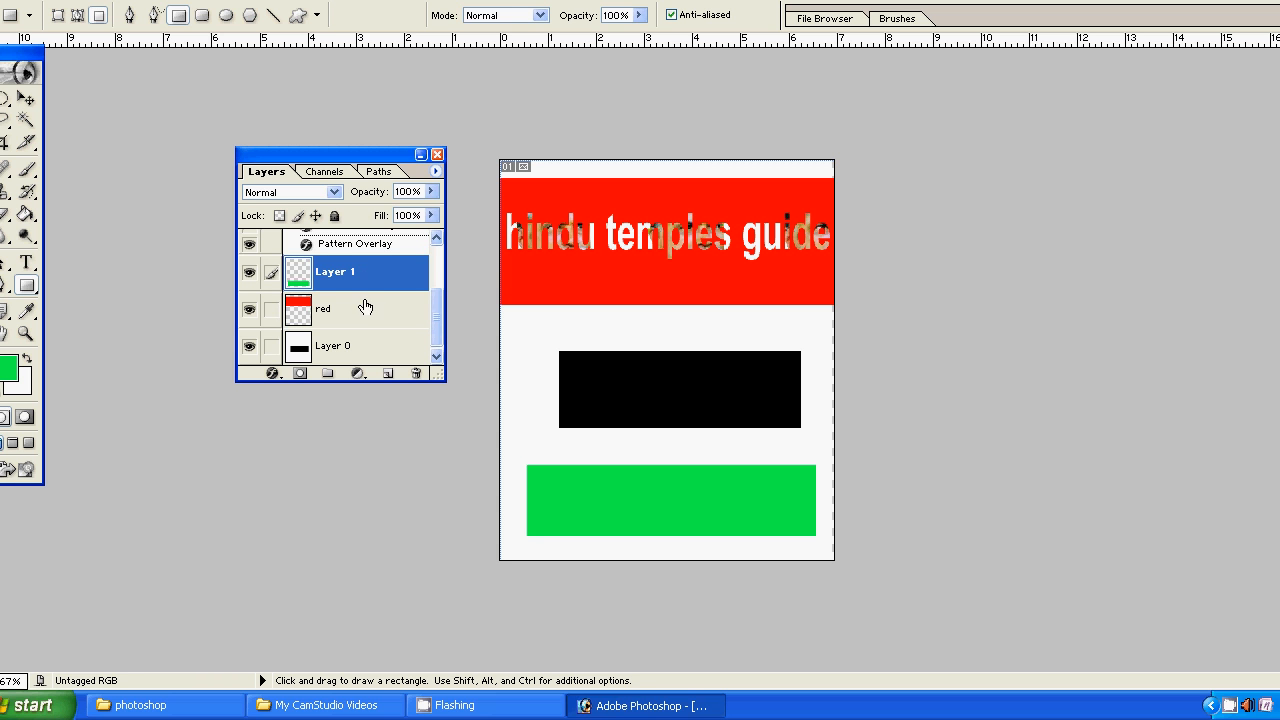
left_click(328, 374)
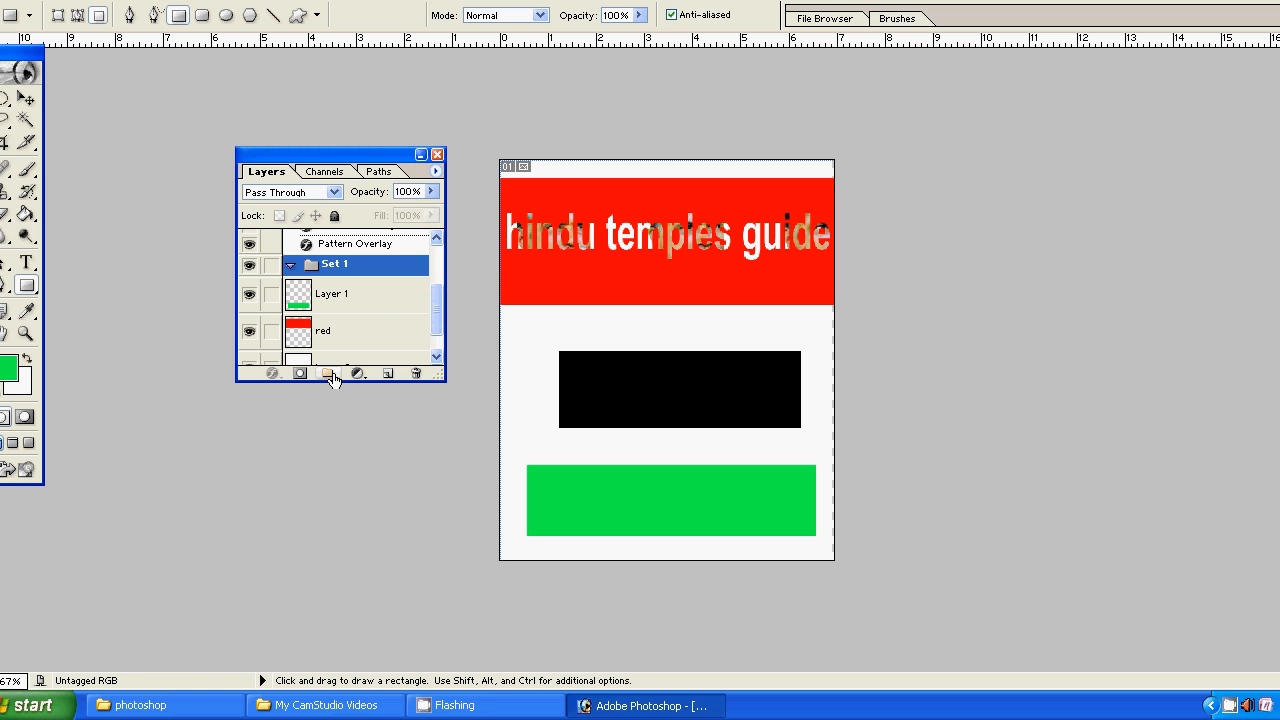
left_click_drag(340, 330, 334, 265)
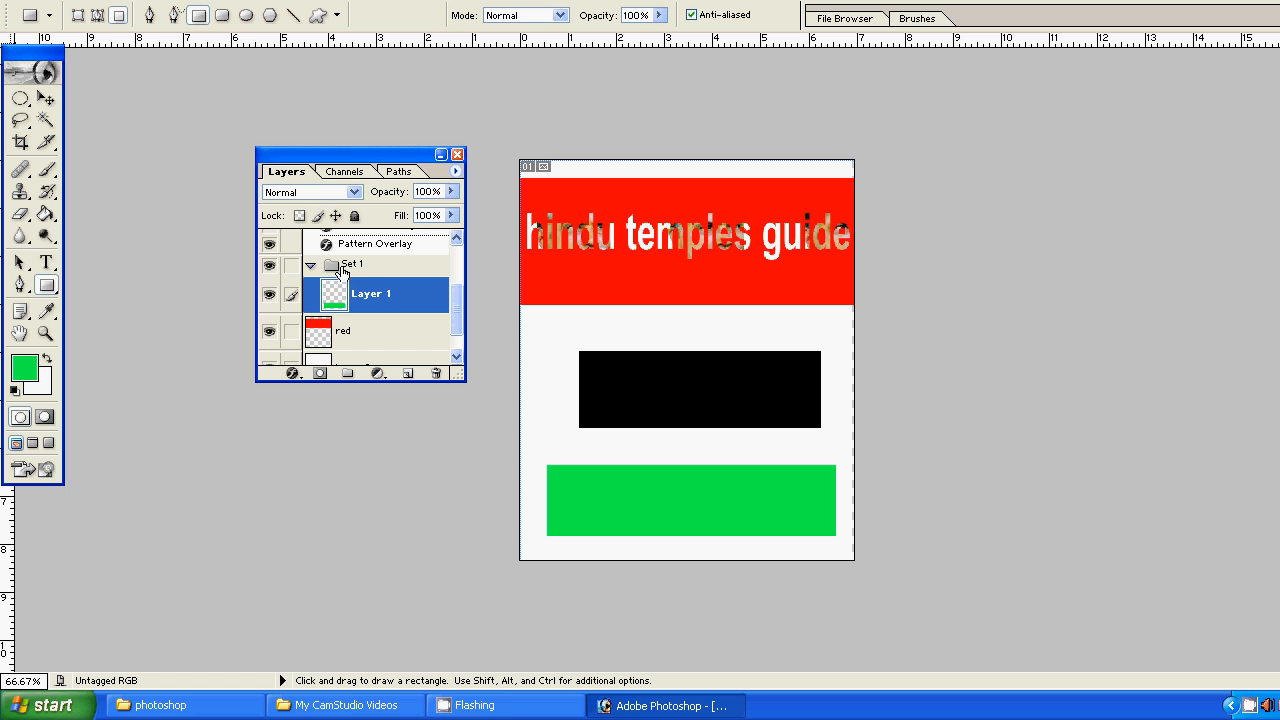
left_click(323, 335)
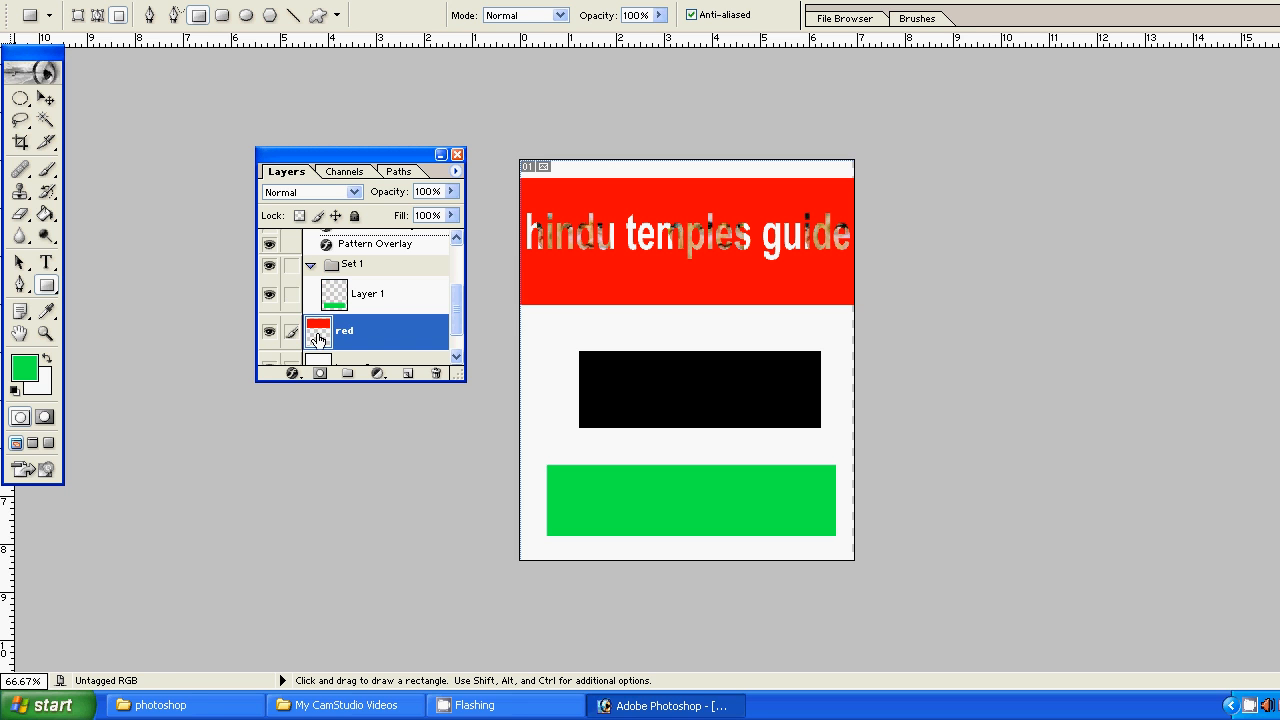
left_click_drag(323, 335, 335, 304)
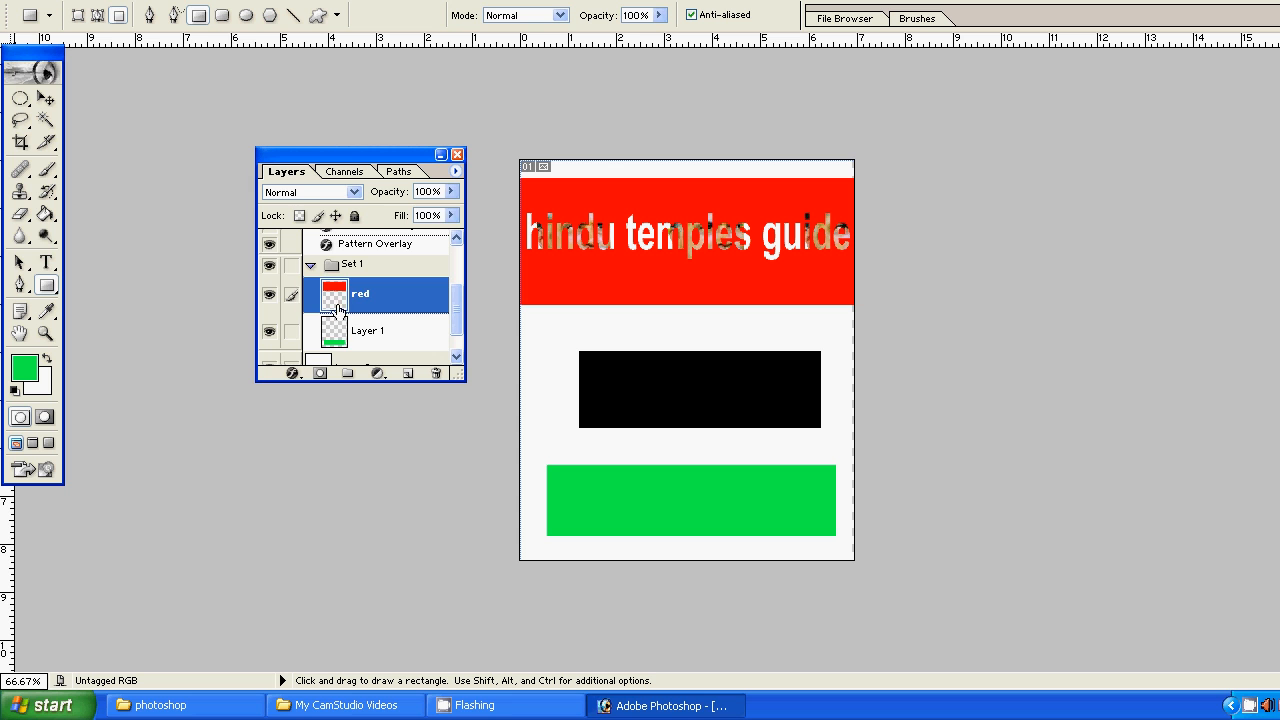
Step: Collapse the layer set in an enlarged Layers palette and rename the set to "box"
left_click(310, 265)
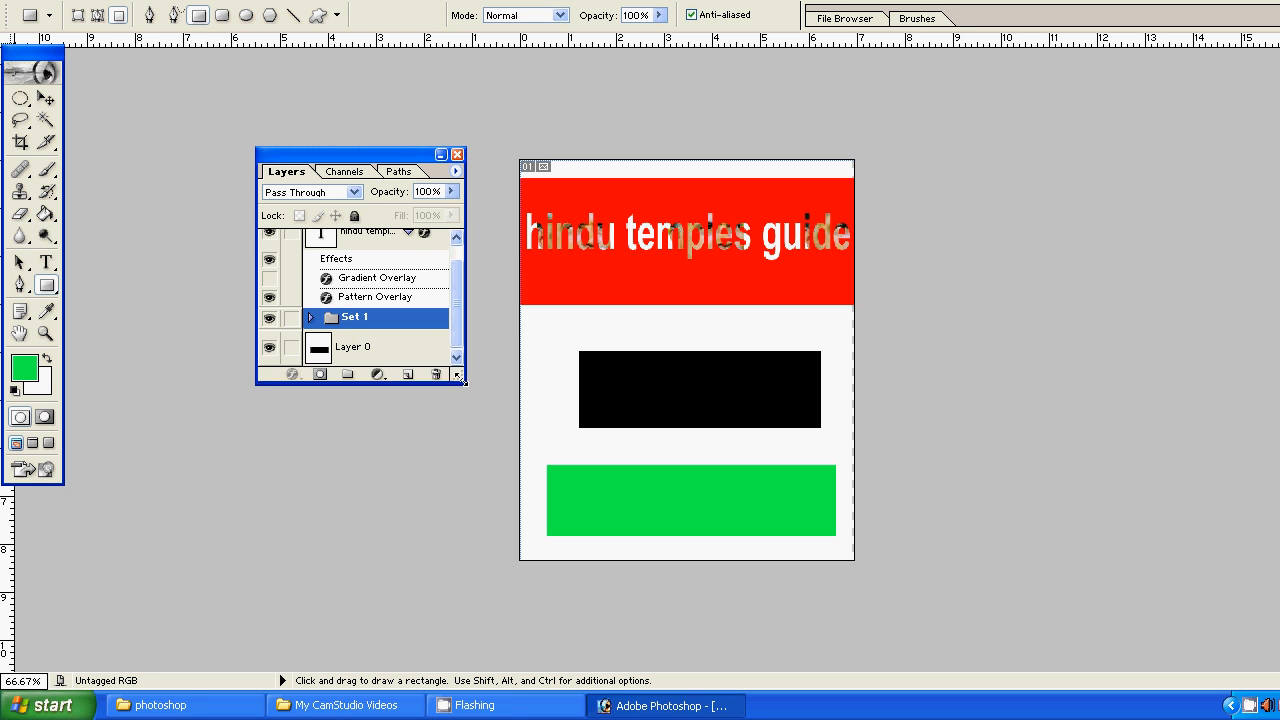
left_click_drag(464, 374, 483, 538)
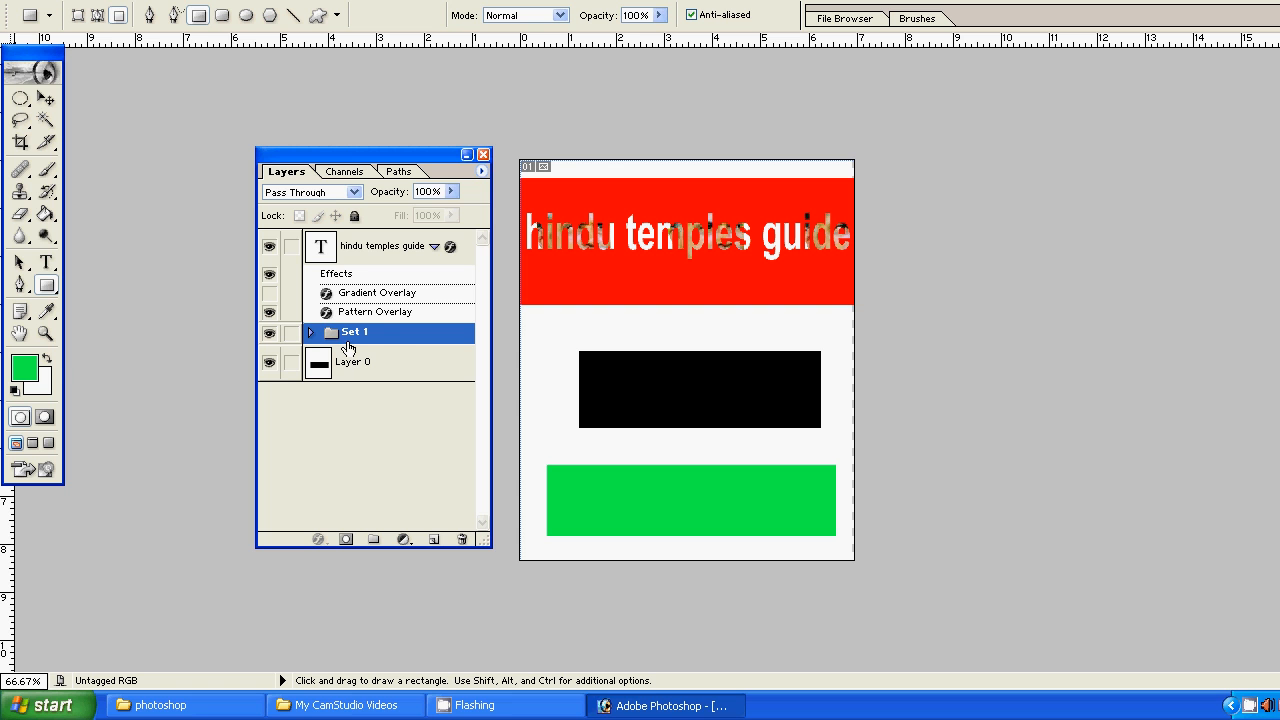
double_click(405, 340)
type("box")
key("Return")
left_click(408, 365)
left_click(410, 340)
Step: Toggle the visibility of the "box" layer set off and on repeatedly, and fully lock and unlock the set
left_click(269, 336)
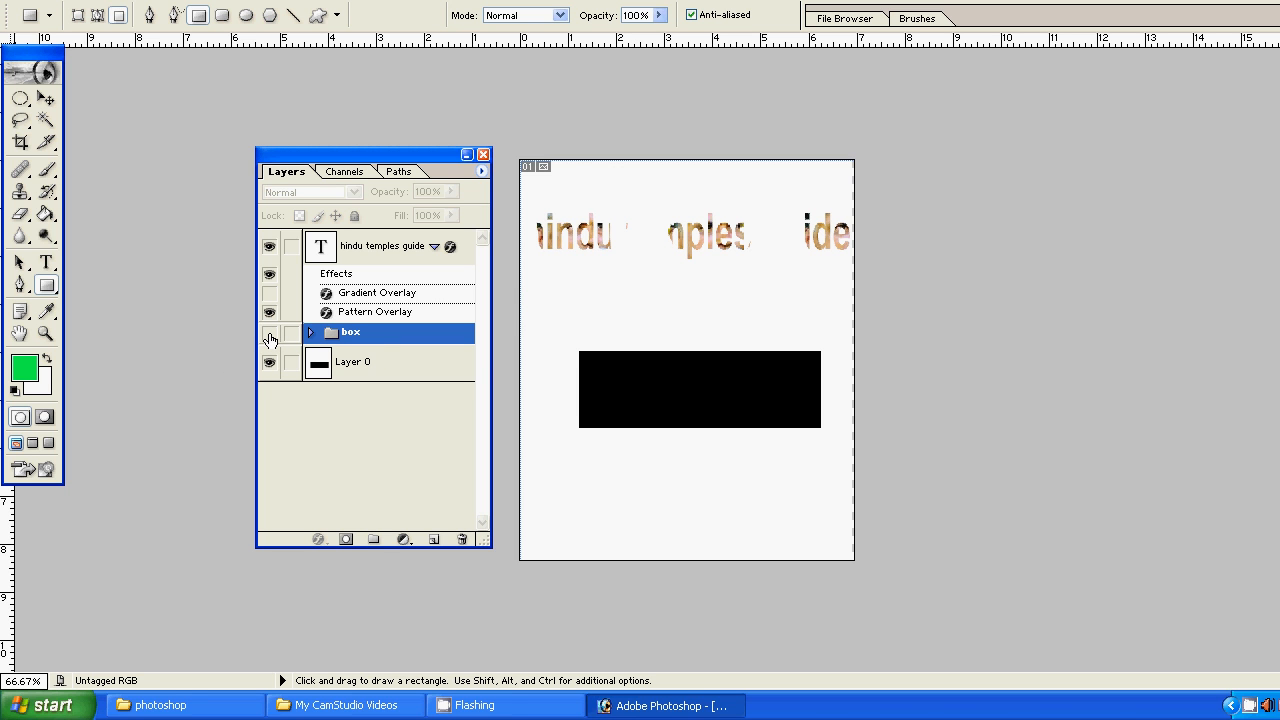
left_click(269, 336)
left_click(269, 336)
left_click(269, 336)
left_click(269, 336)
left_click(269, 336)
left_click(269, 336)
left_click(269, 336)
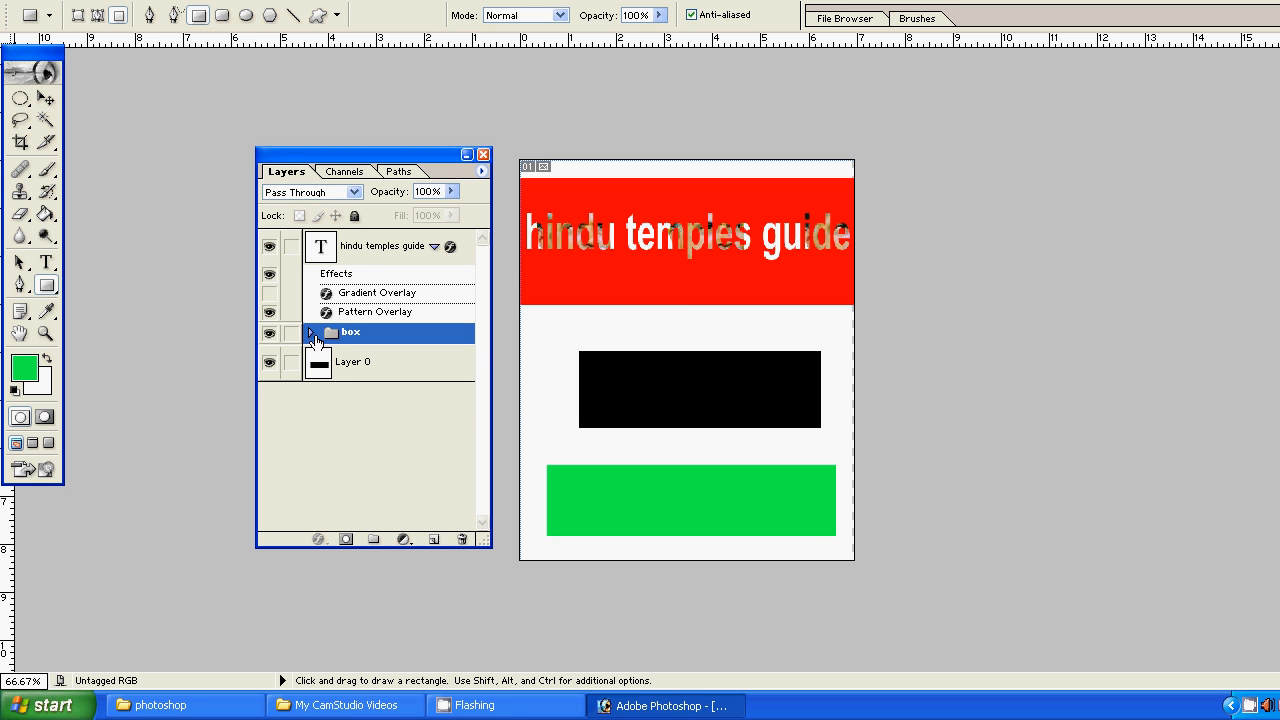
left_click(311, 333)
left_click(311, 336)
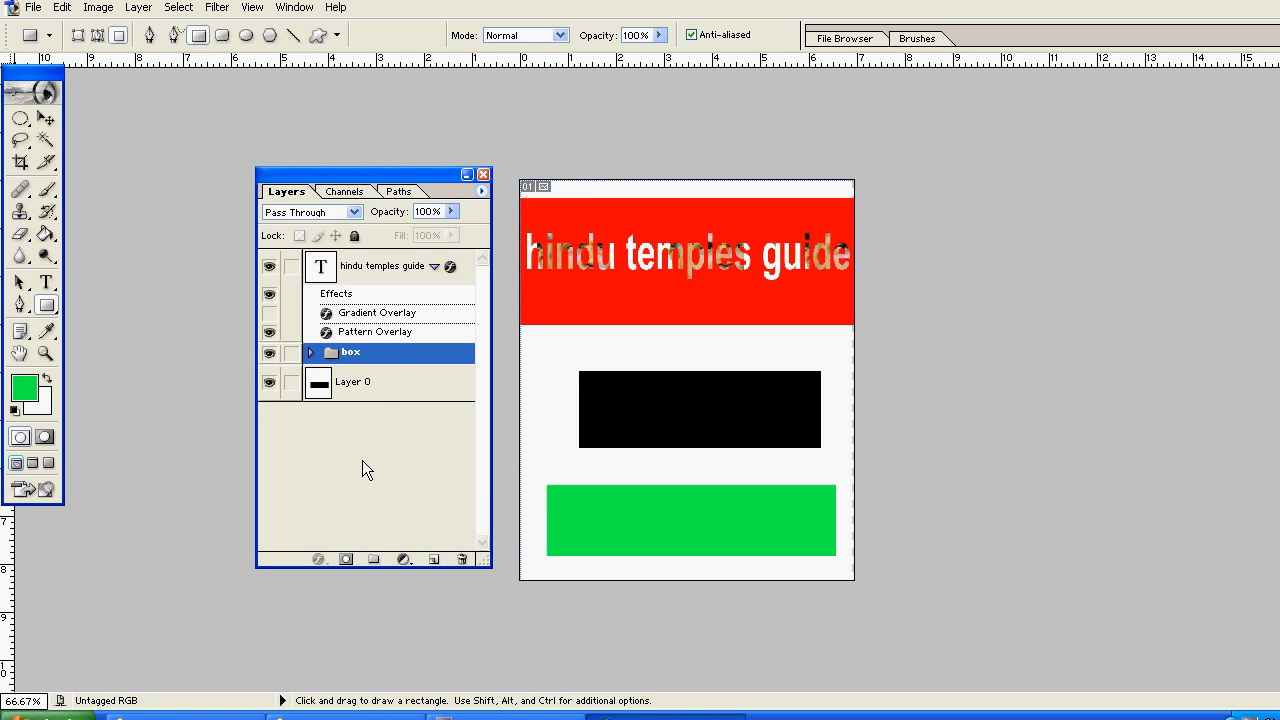
left_click(355, 235)
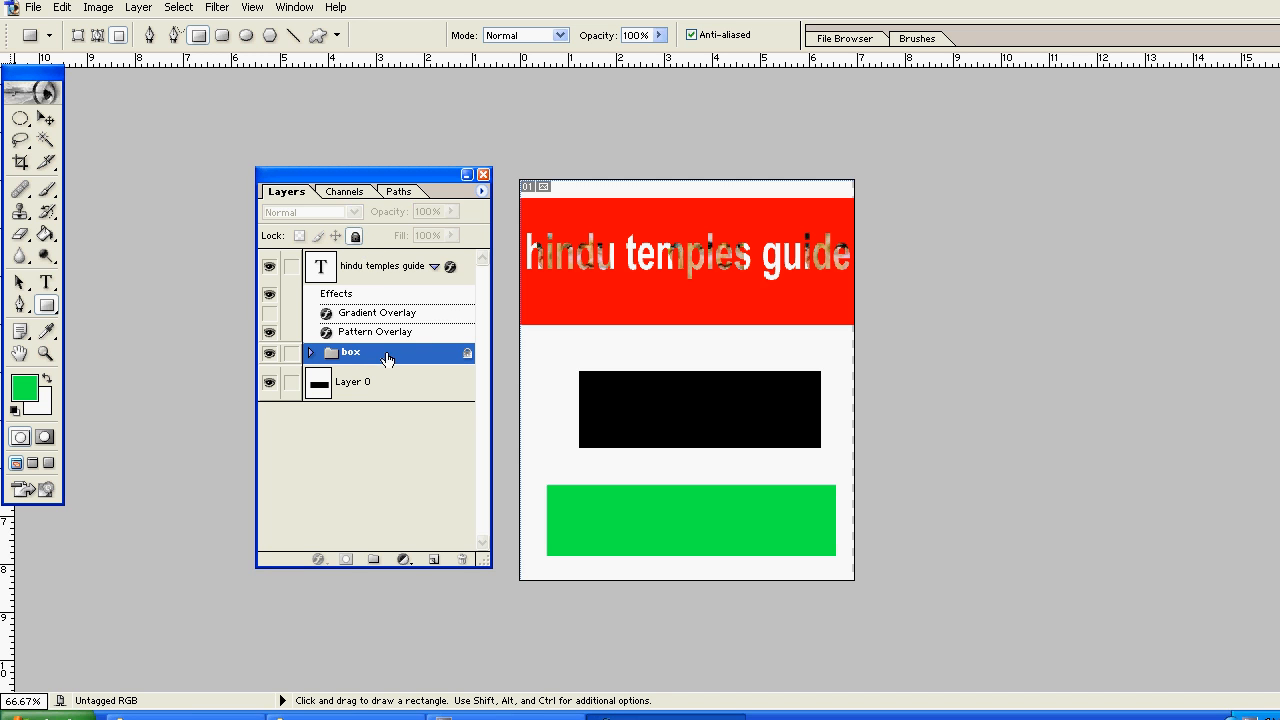
left_click(355, 236)
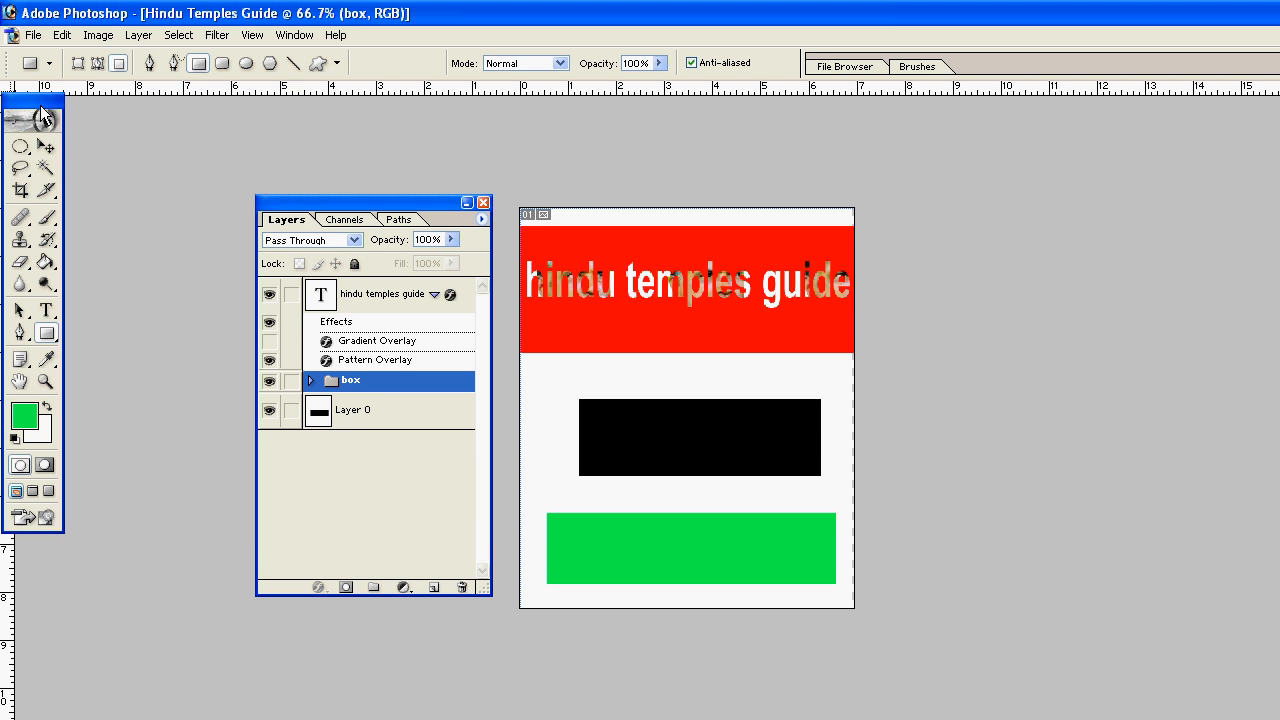
Step: Move the toolbox away from the workspace edge, closer to the Layers palette
left_click_drag(40, 107, 94, 165)
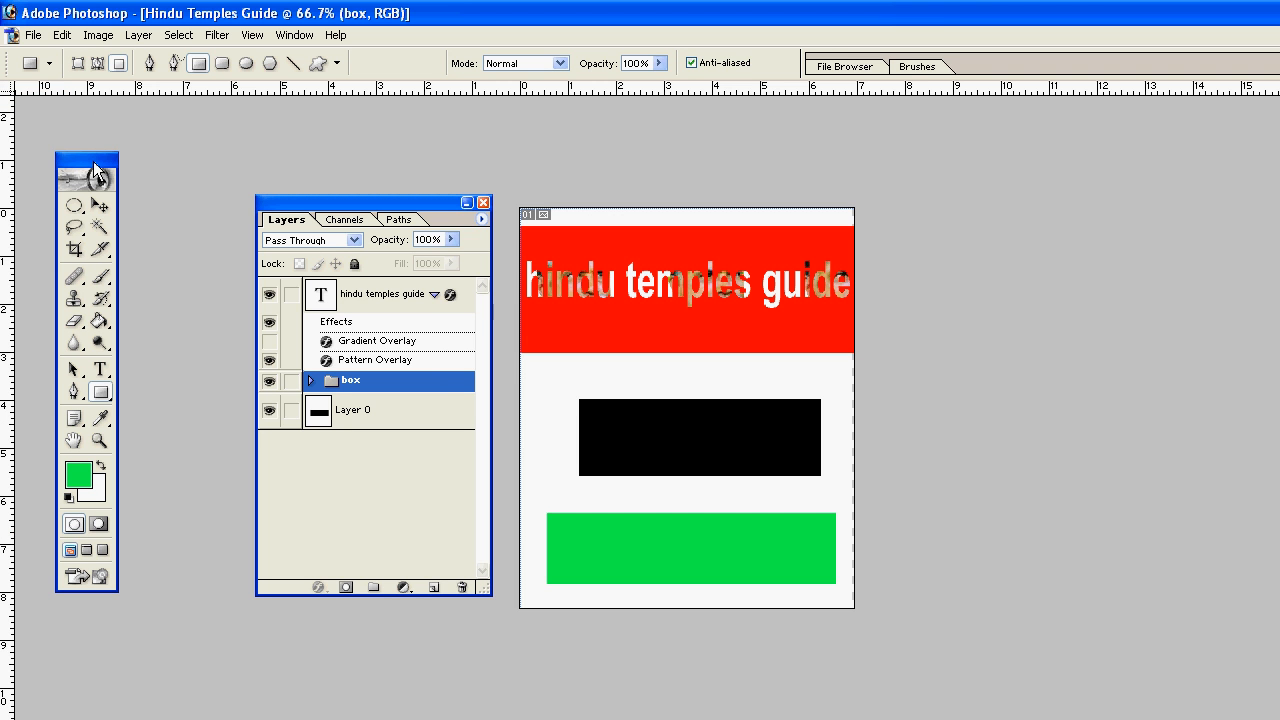